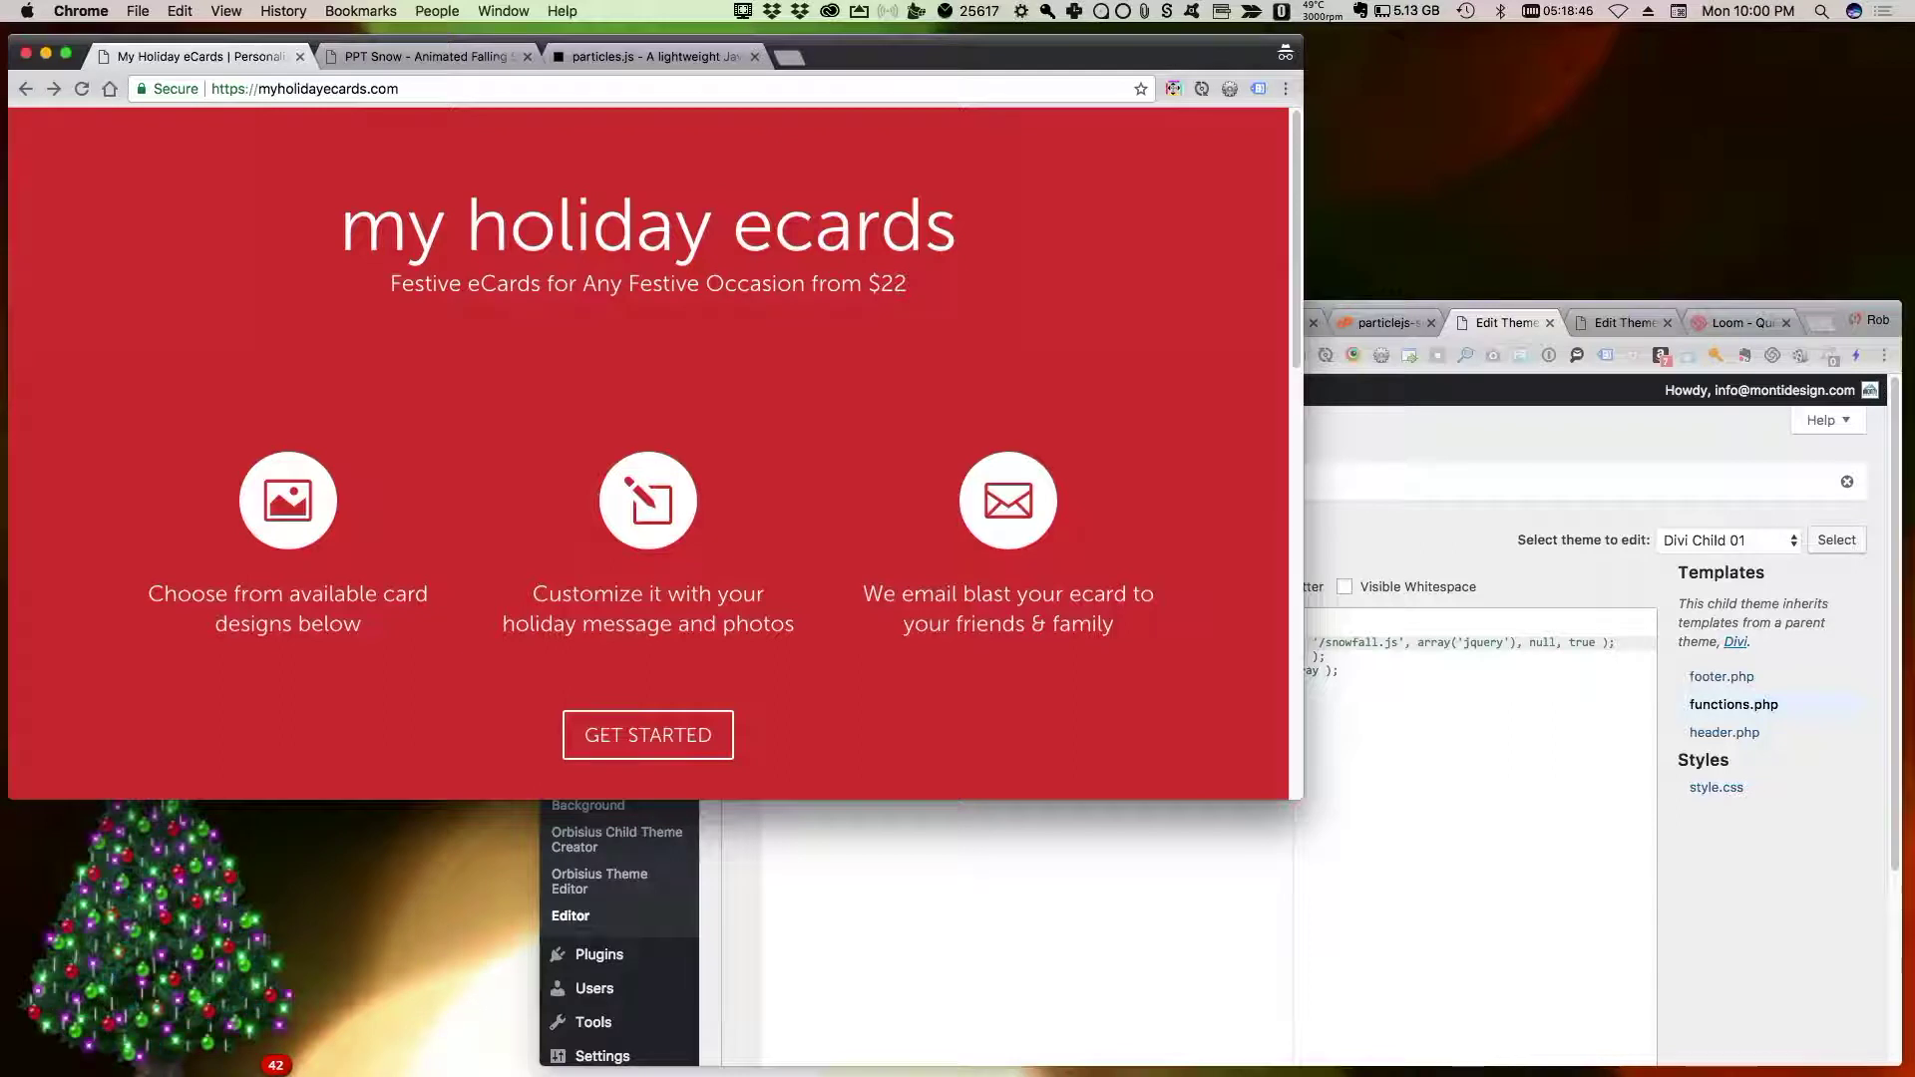
# Look over the My Holiday eCards homepage from its header down to the available designs
pyautogui.scroll(-5, 648, 454)
pyautogui.scroll(5, 649, 454)
pyautogui.scroll(-7, 638, 341)
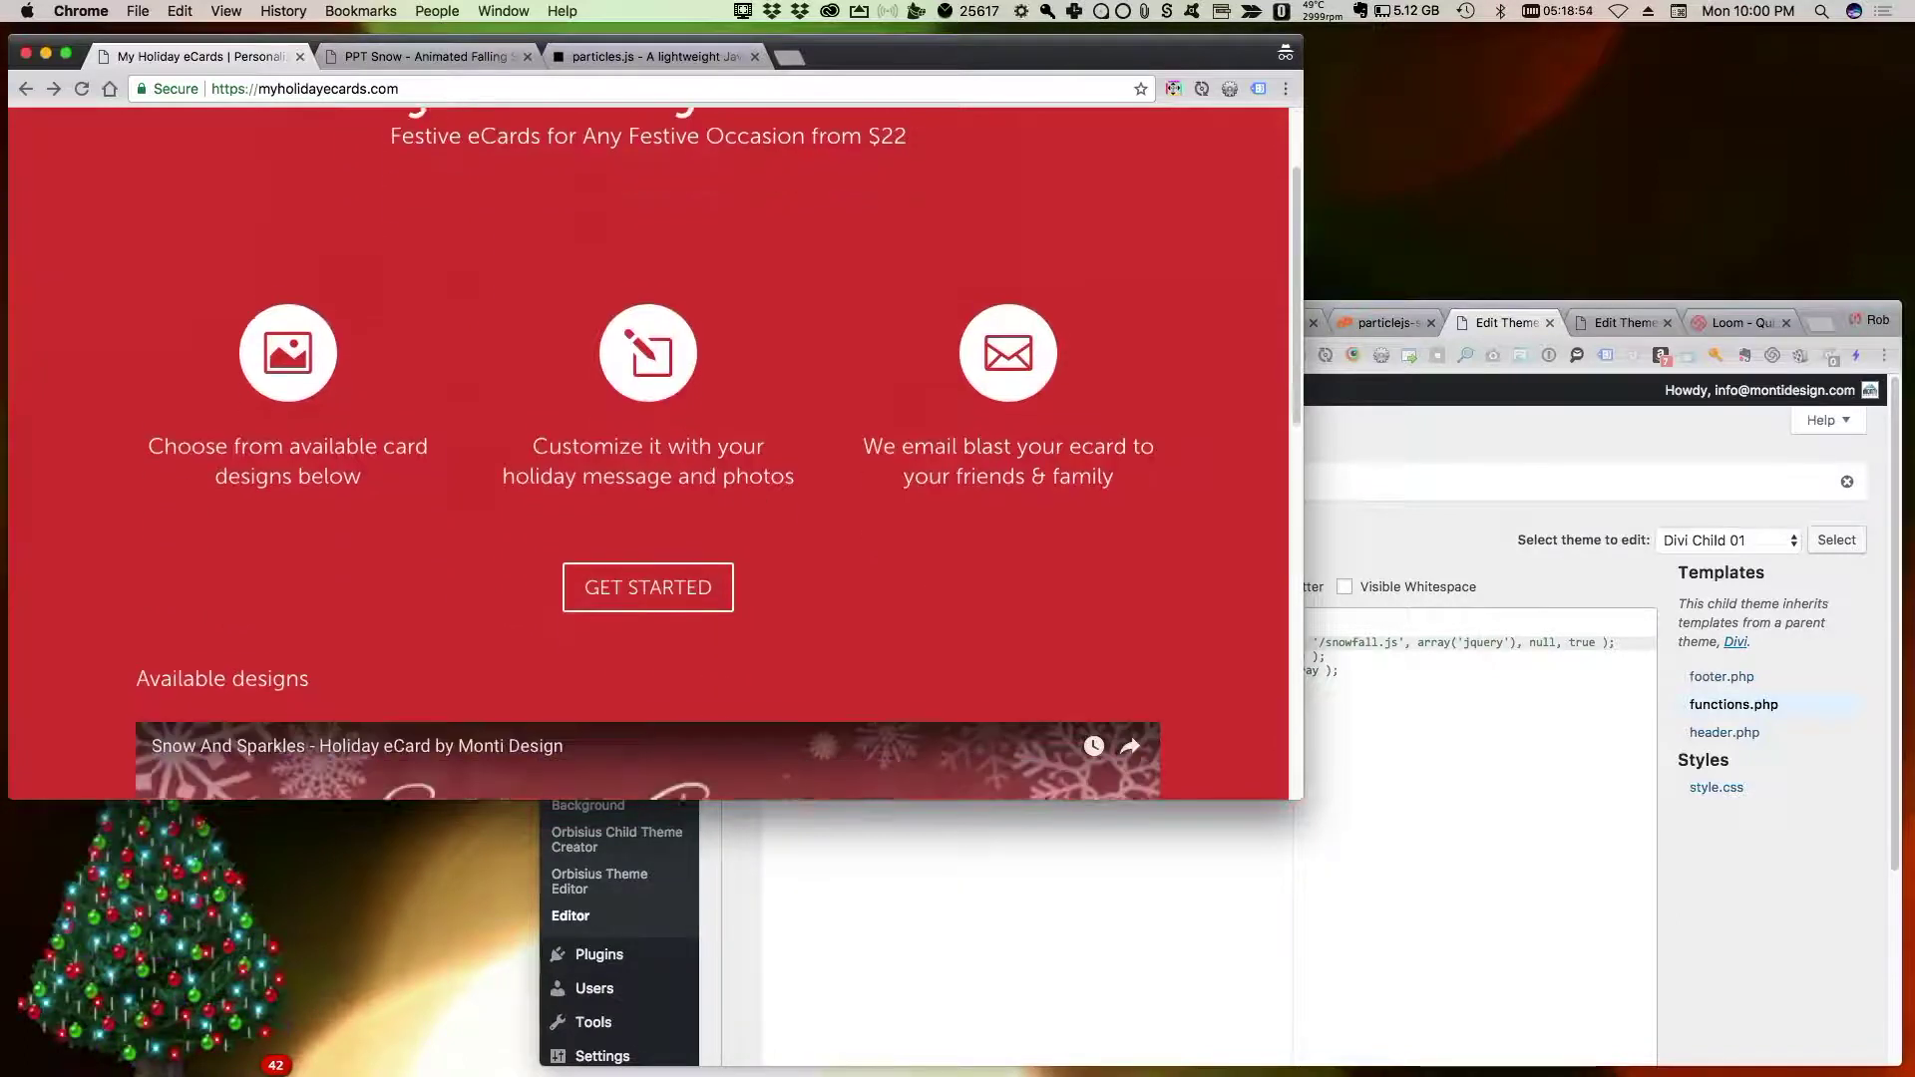
pyautogui.scroll(-5, 639, 341)
pyautogui.scroll(15, 638, 341)
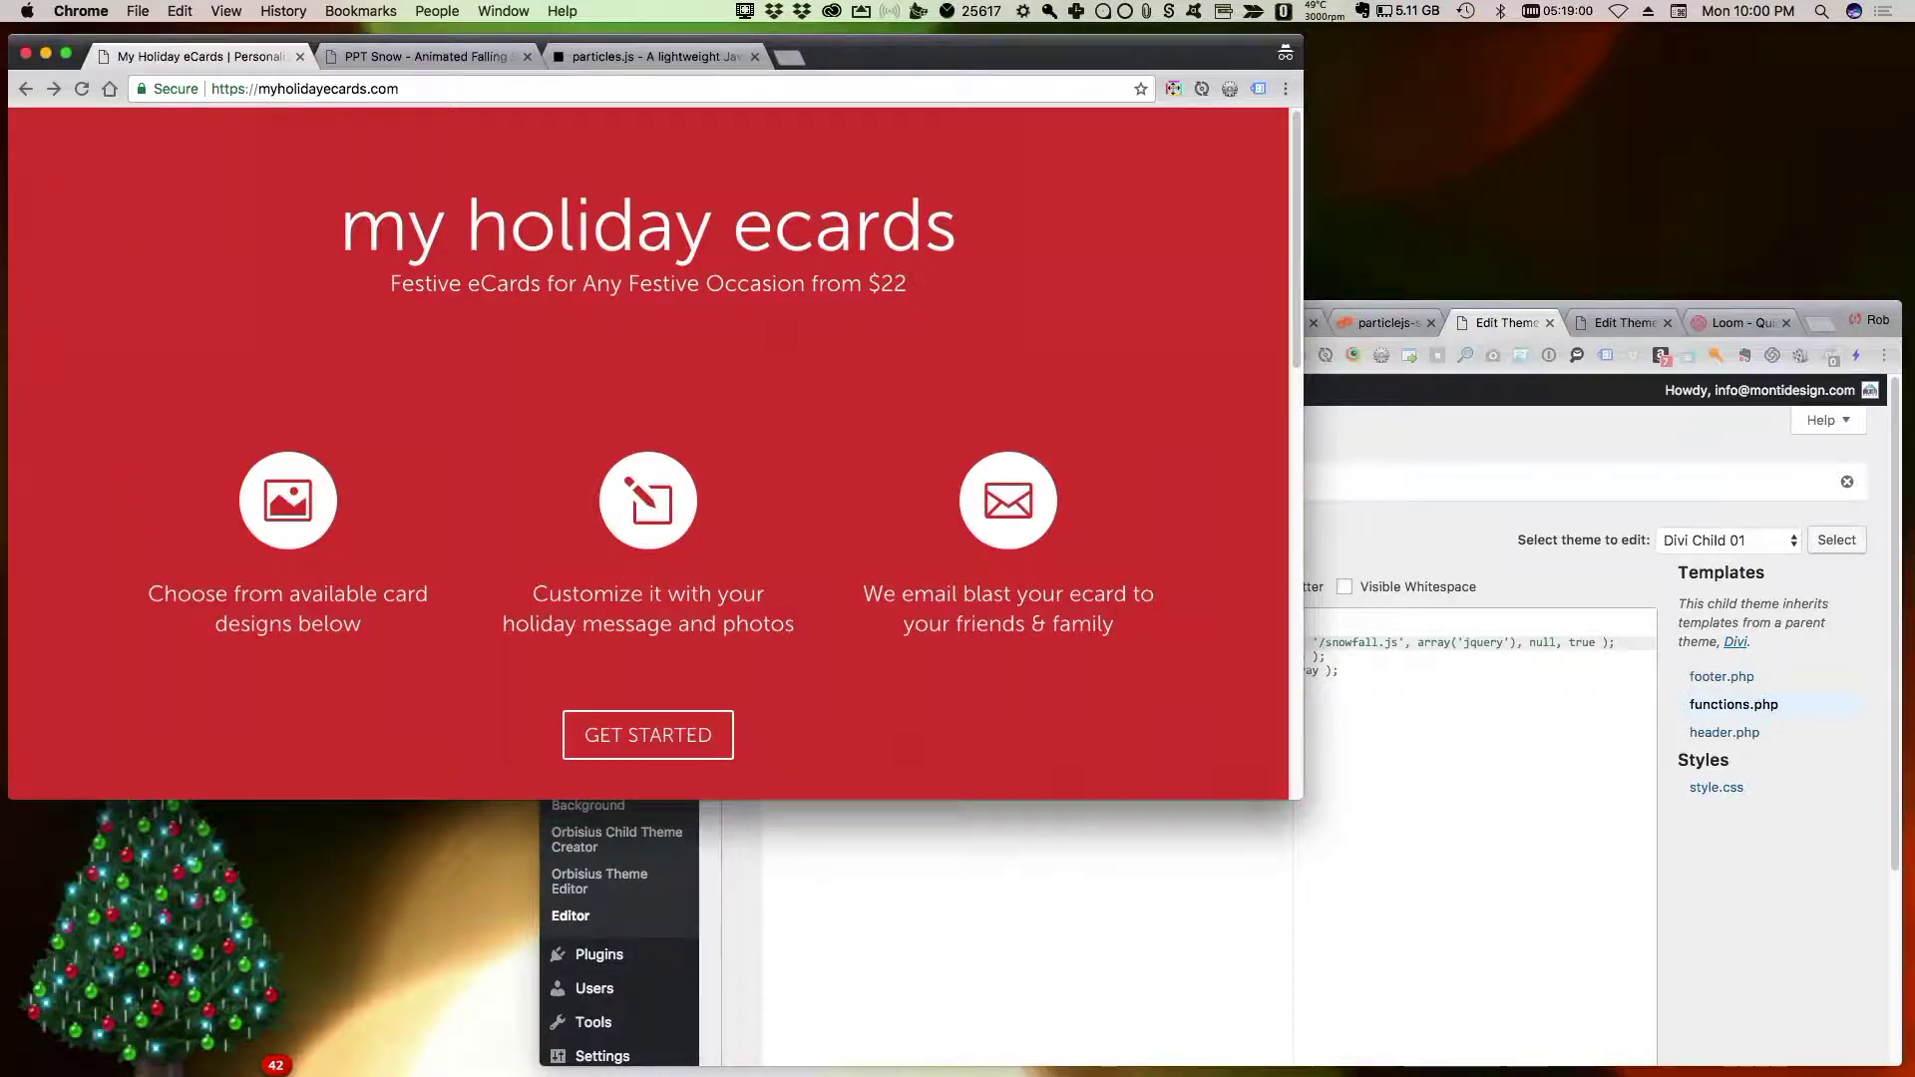
# Review the Tribulant Snow Storm plugin's page on WordPress.org, including its description, ratings and screenshots
pyautogui.click(858, 888)
pyautogui.click(678, 324)
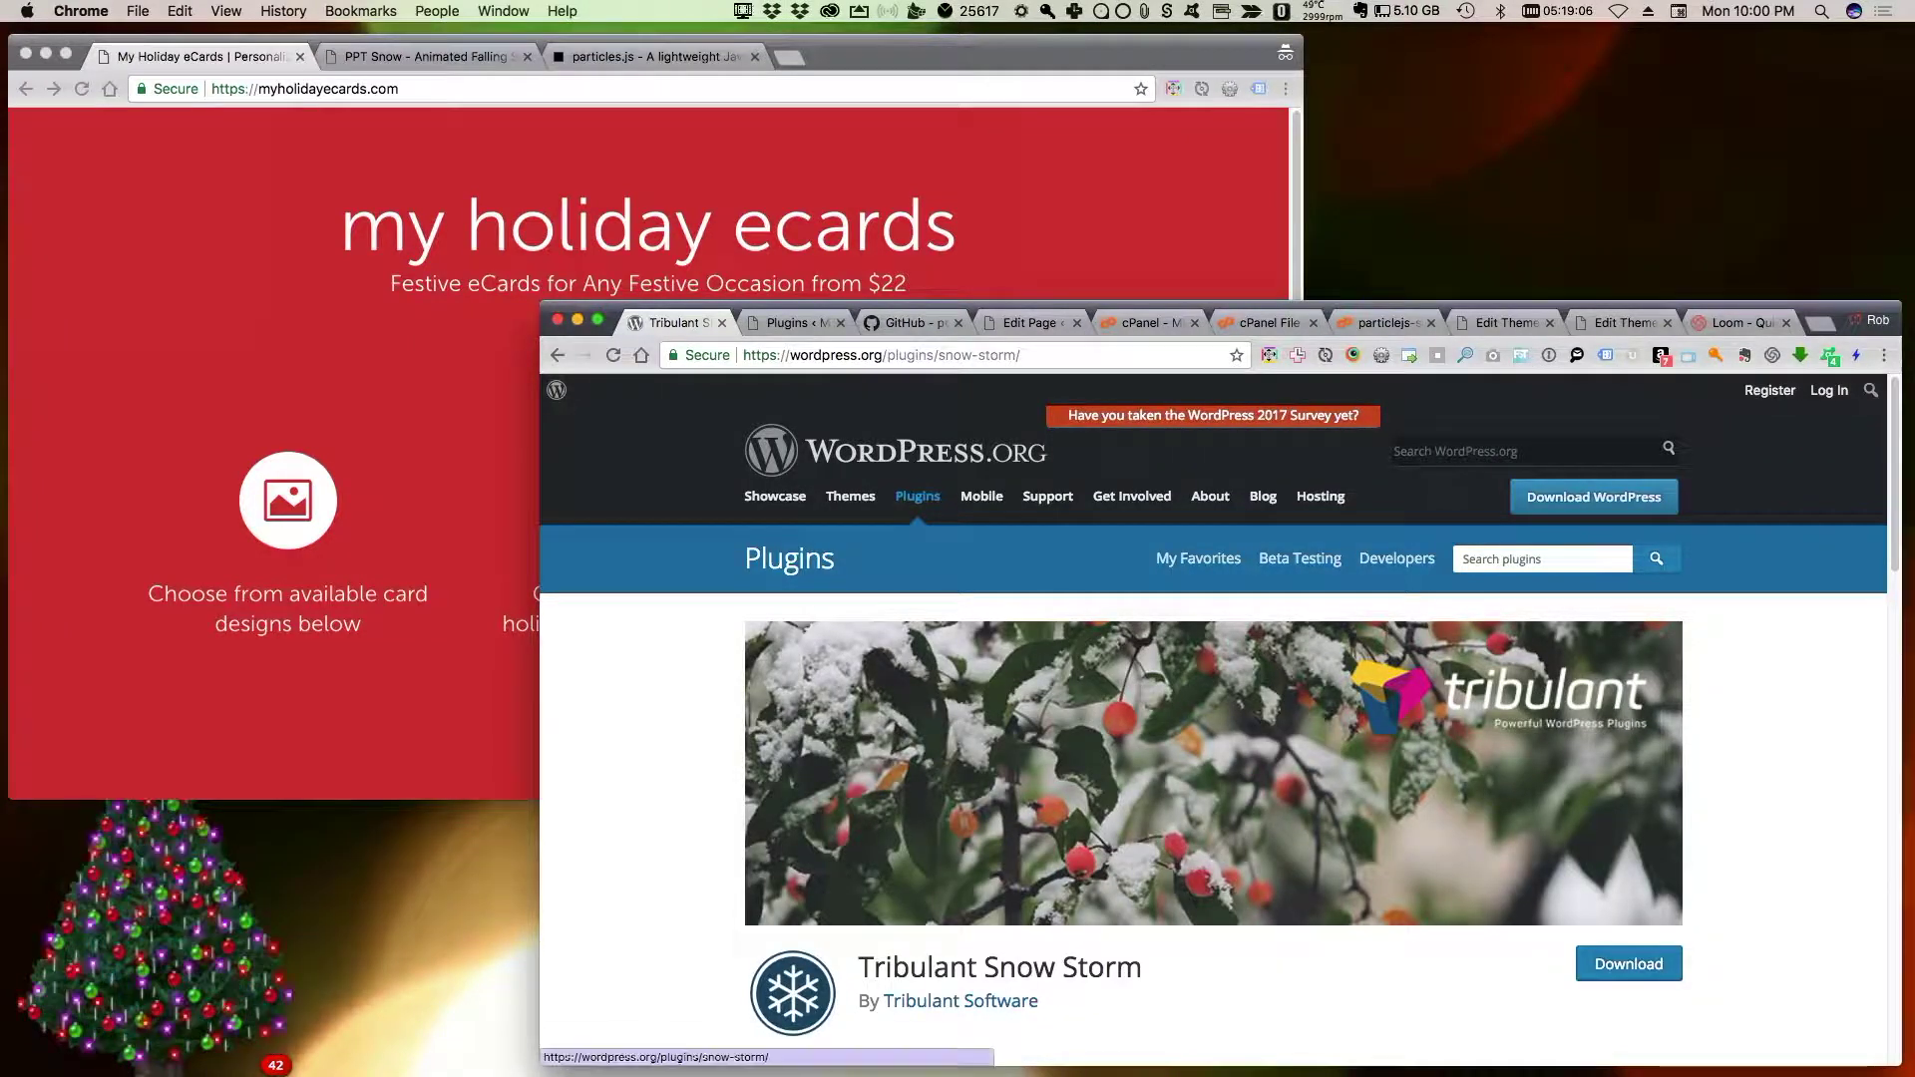
pyautogui.scroll(-1, 1213, 720)
pyautogui.scroll(1, 1213, 772)
pyautogui.scroll(-10, 1213, 721)
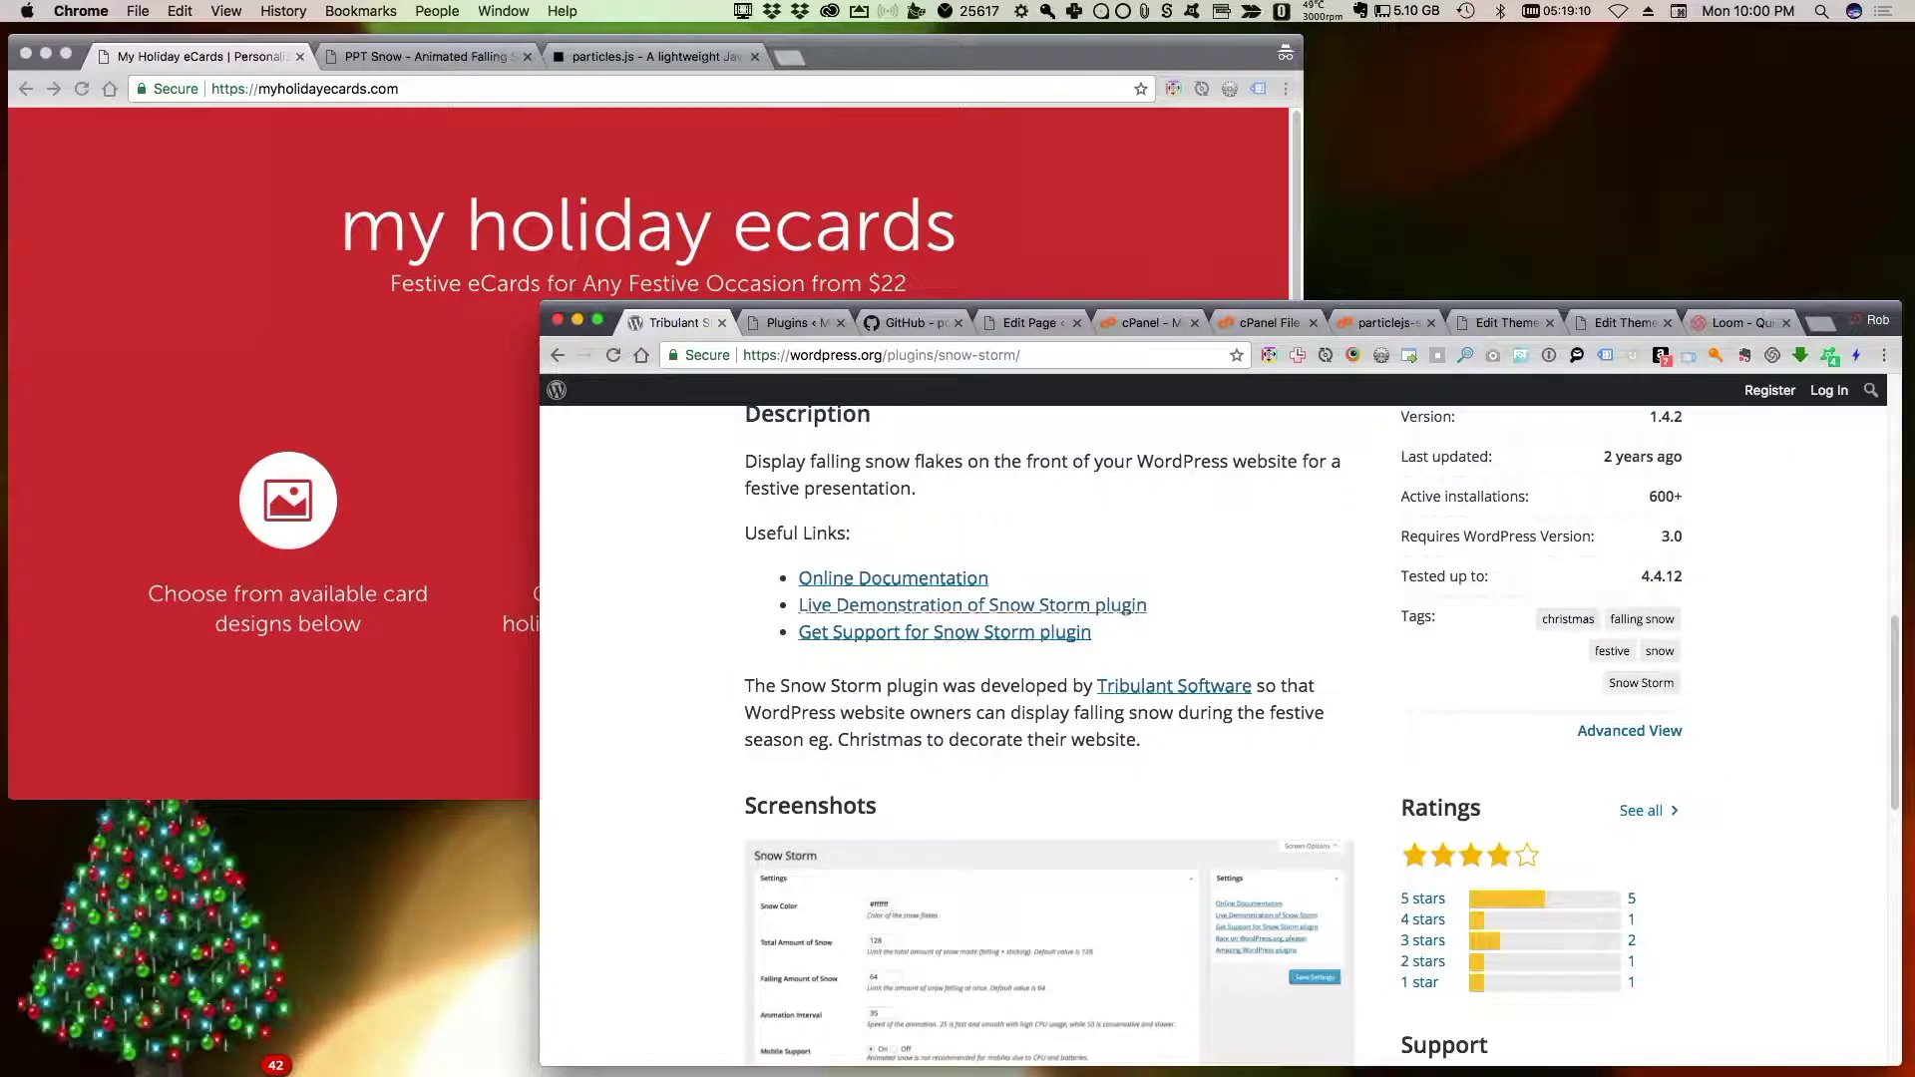
pyautogui.scroll(10, 1213, 720)
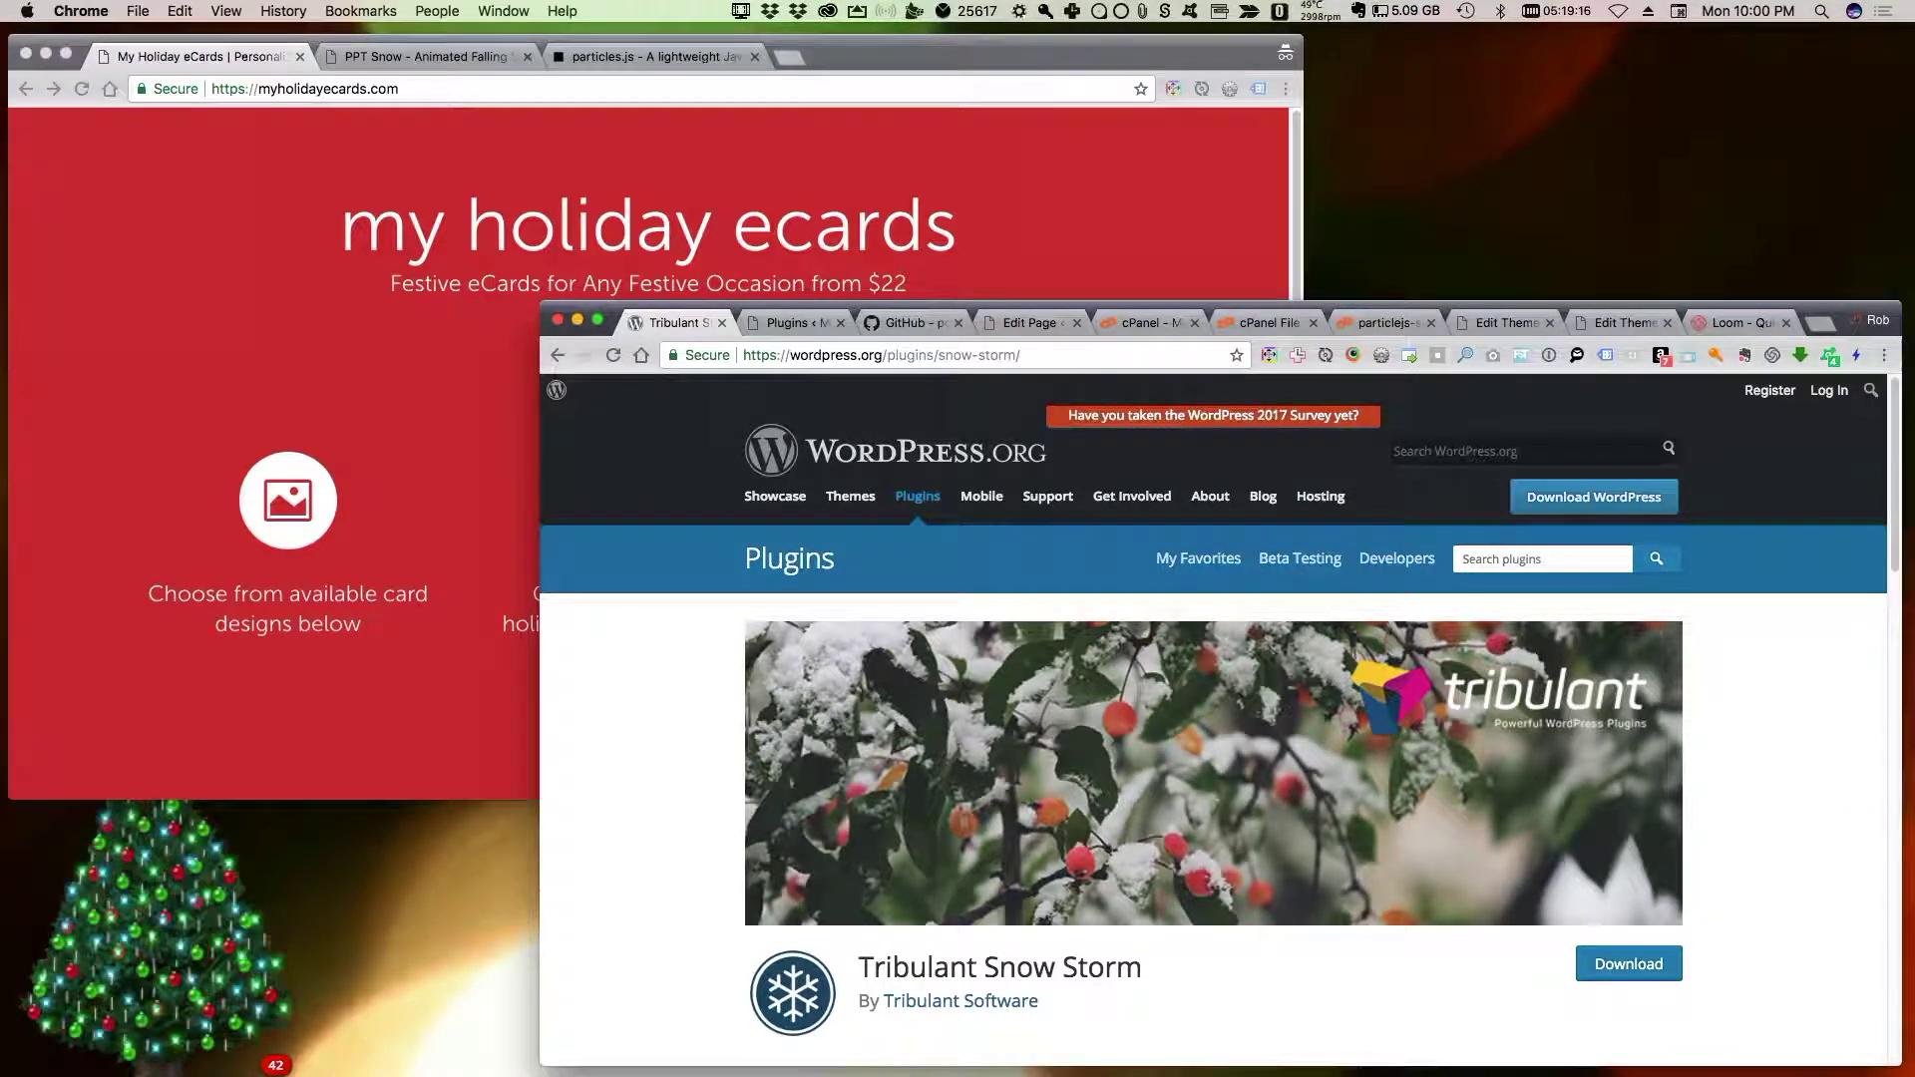
pyautogui.press('super+grave')
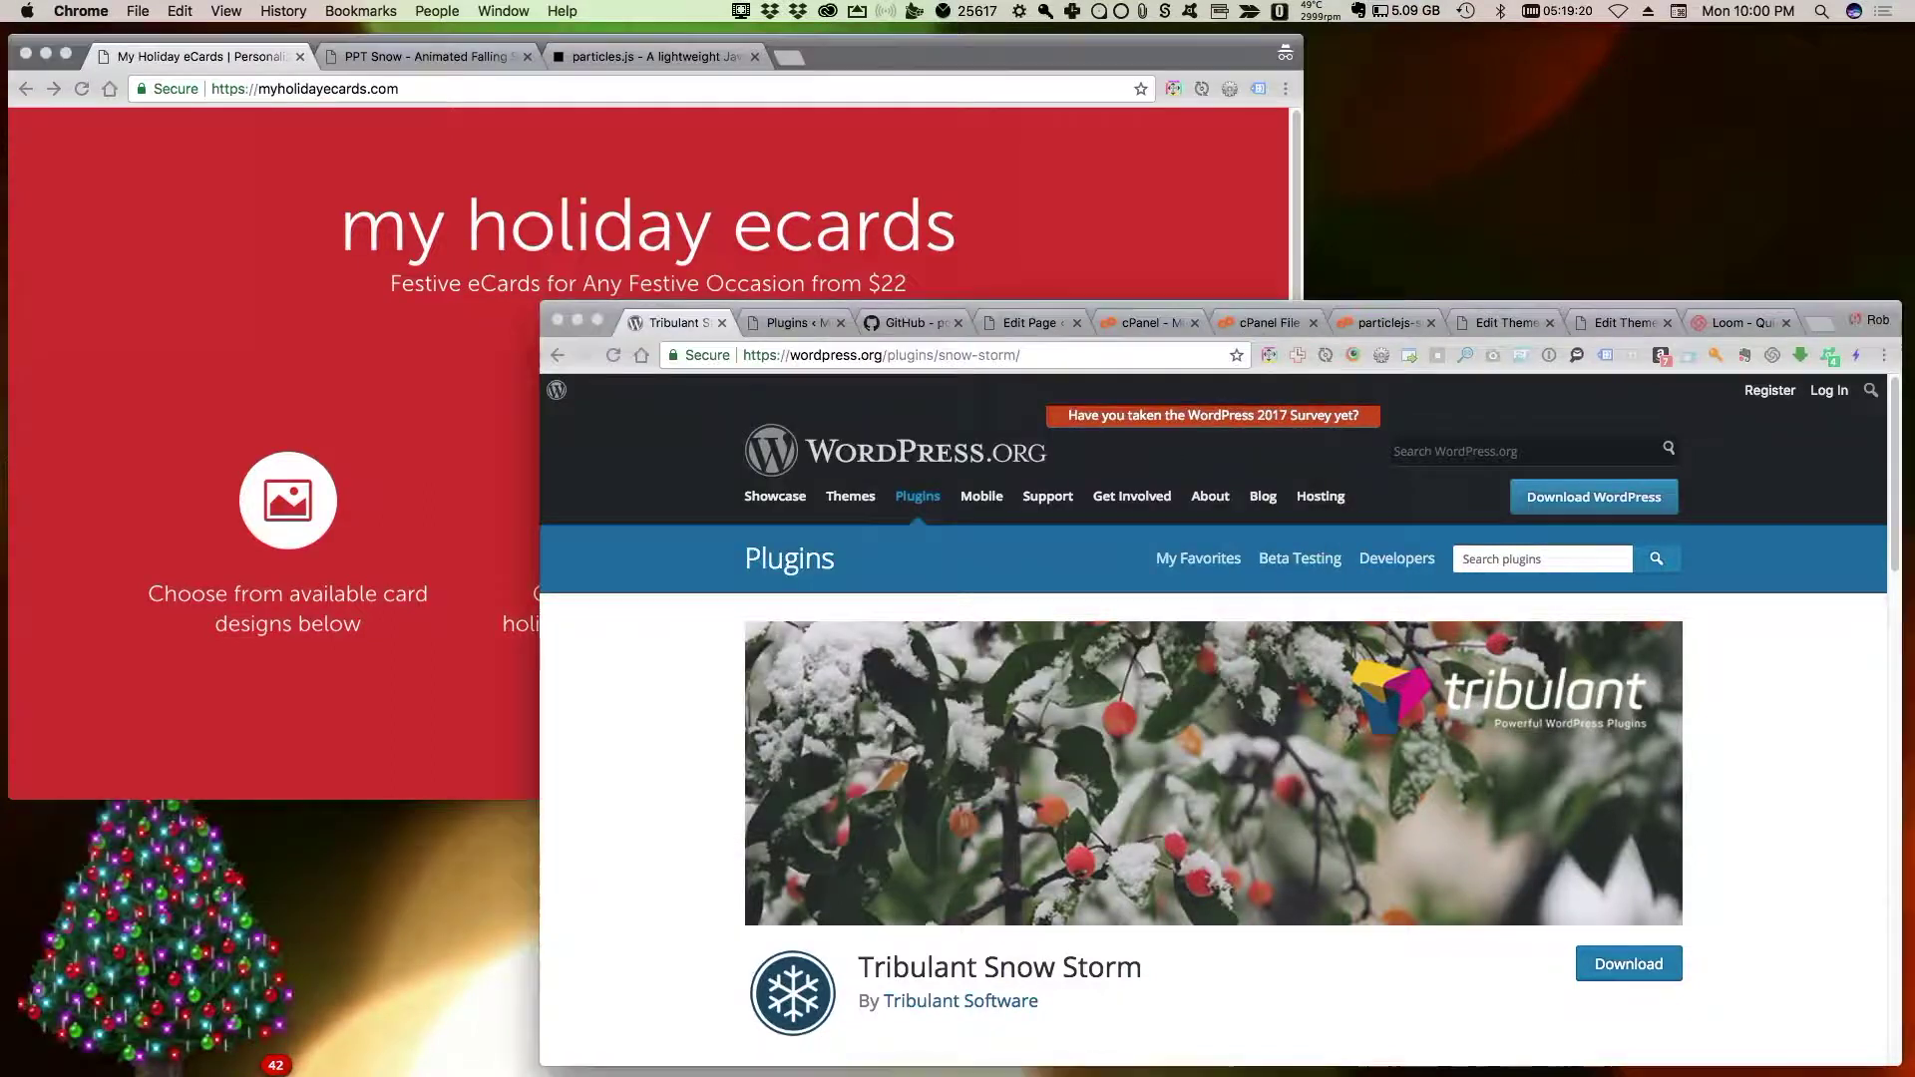
pyautogui.press('super+grave')
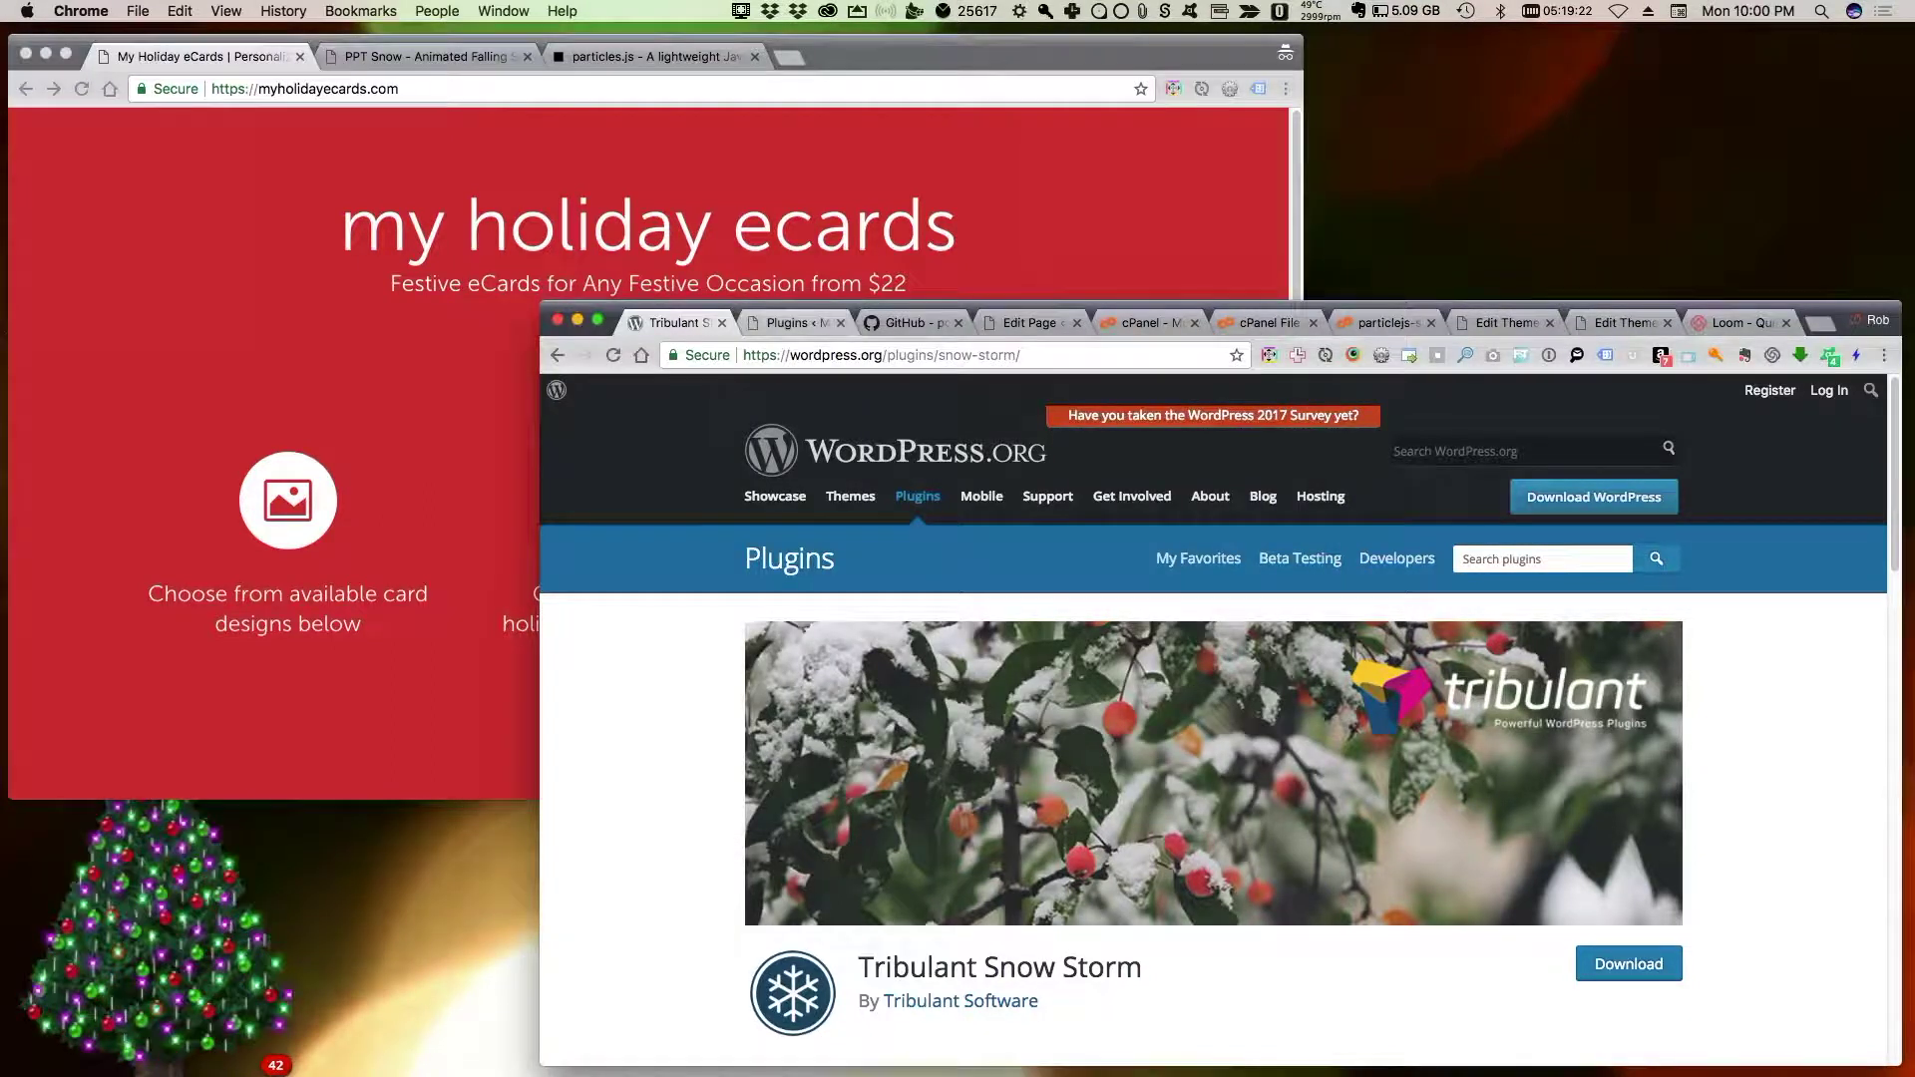
# Activate the Snow Storm plugin on the My Holiday eCards site and review its settings page
pyautogui.click(795, 323)
pyautogui.scroll(-15, 1213, 718)
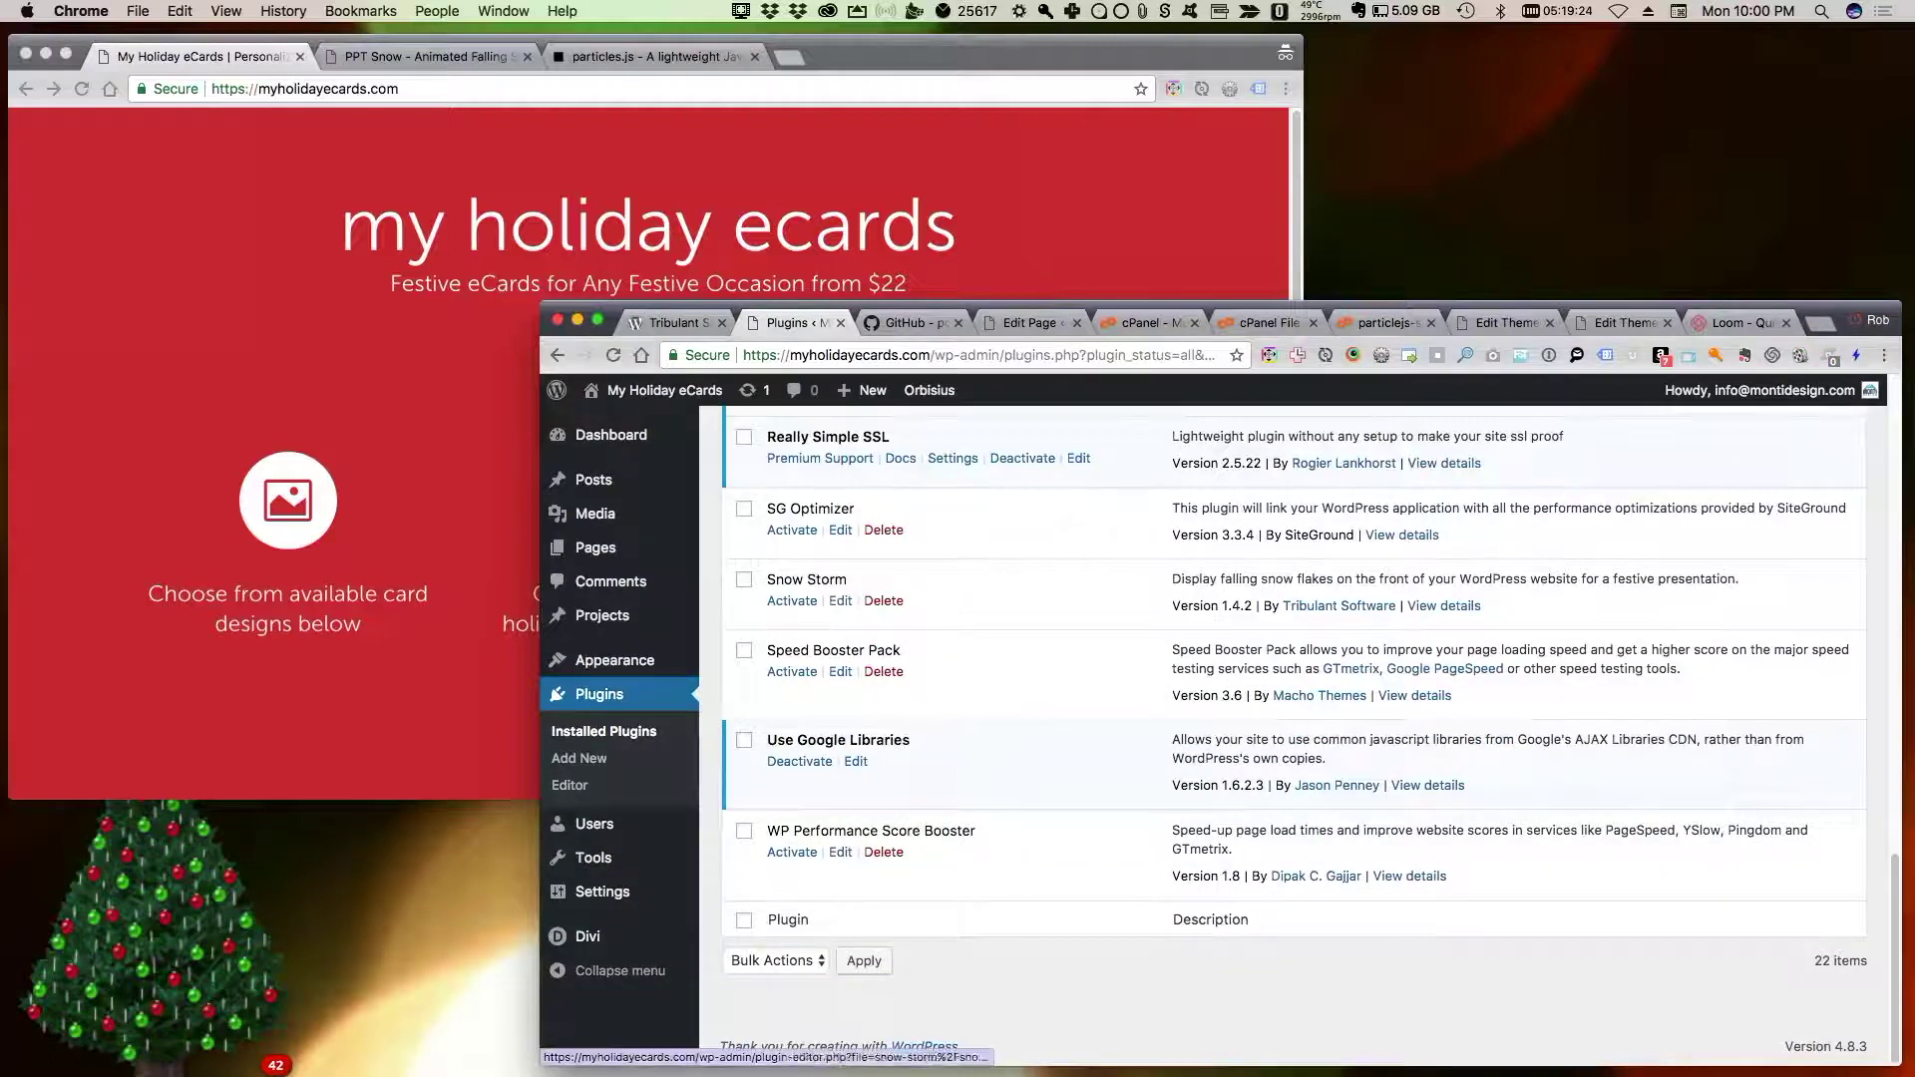
pyautogui.click(792, 601)
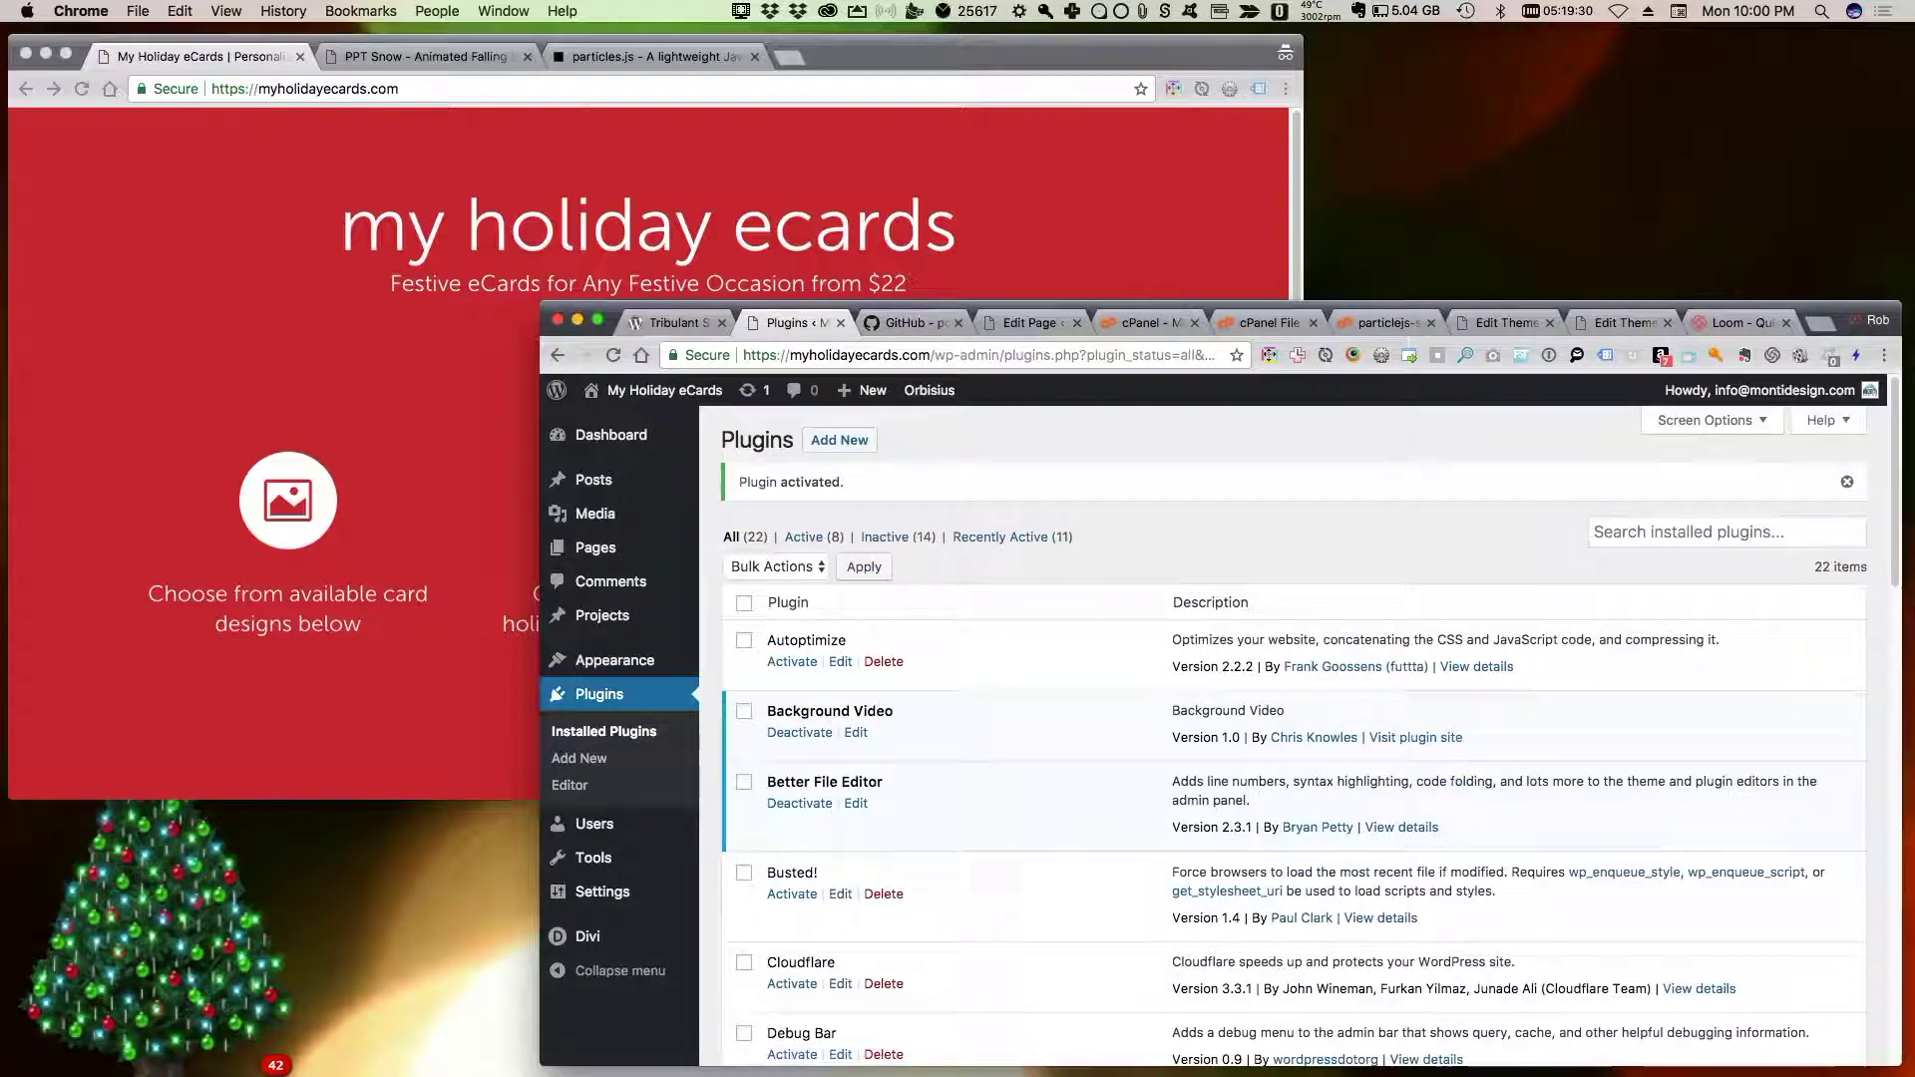
pyautogui.scroll(-15, 1297, 699)
pyautogui.click(792, 600)
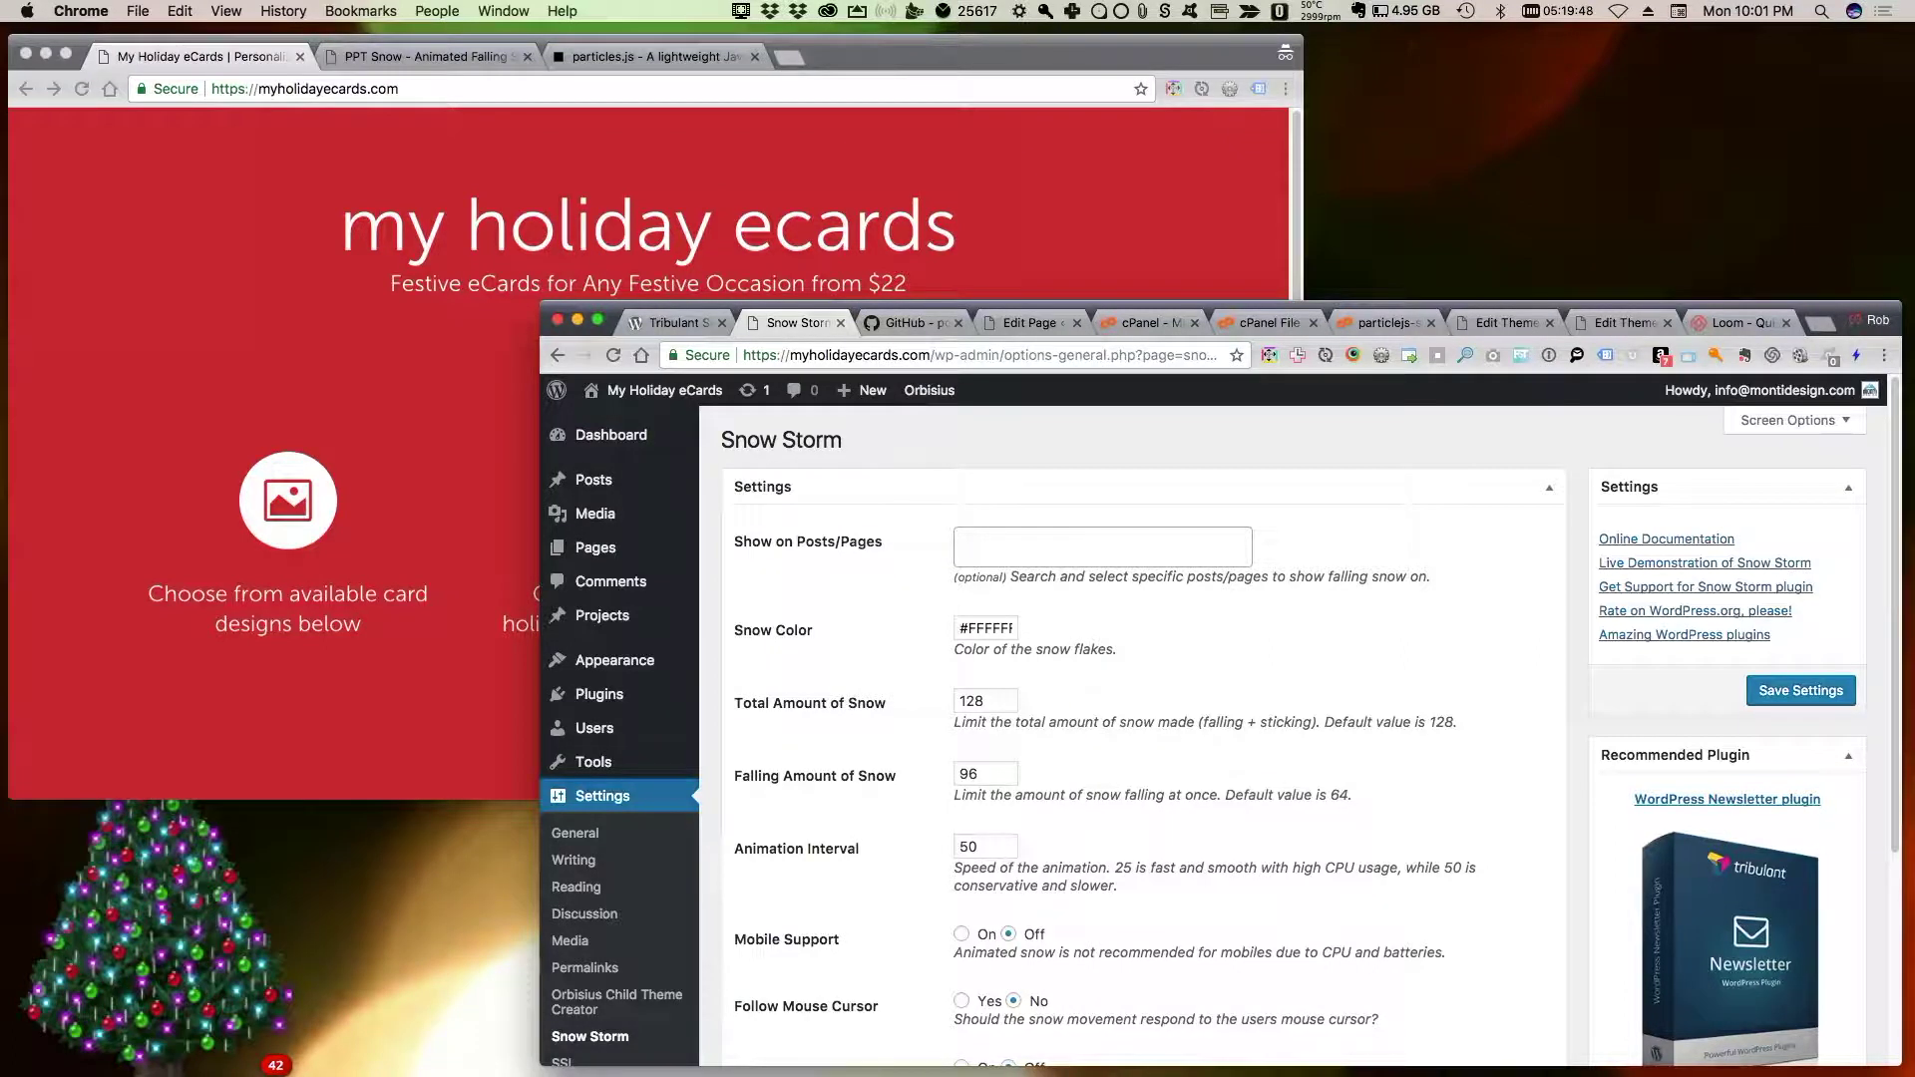
pyautogui.scroll(-5, 1297, 738)
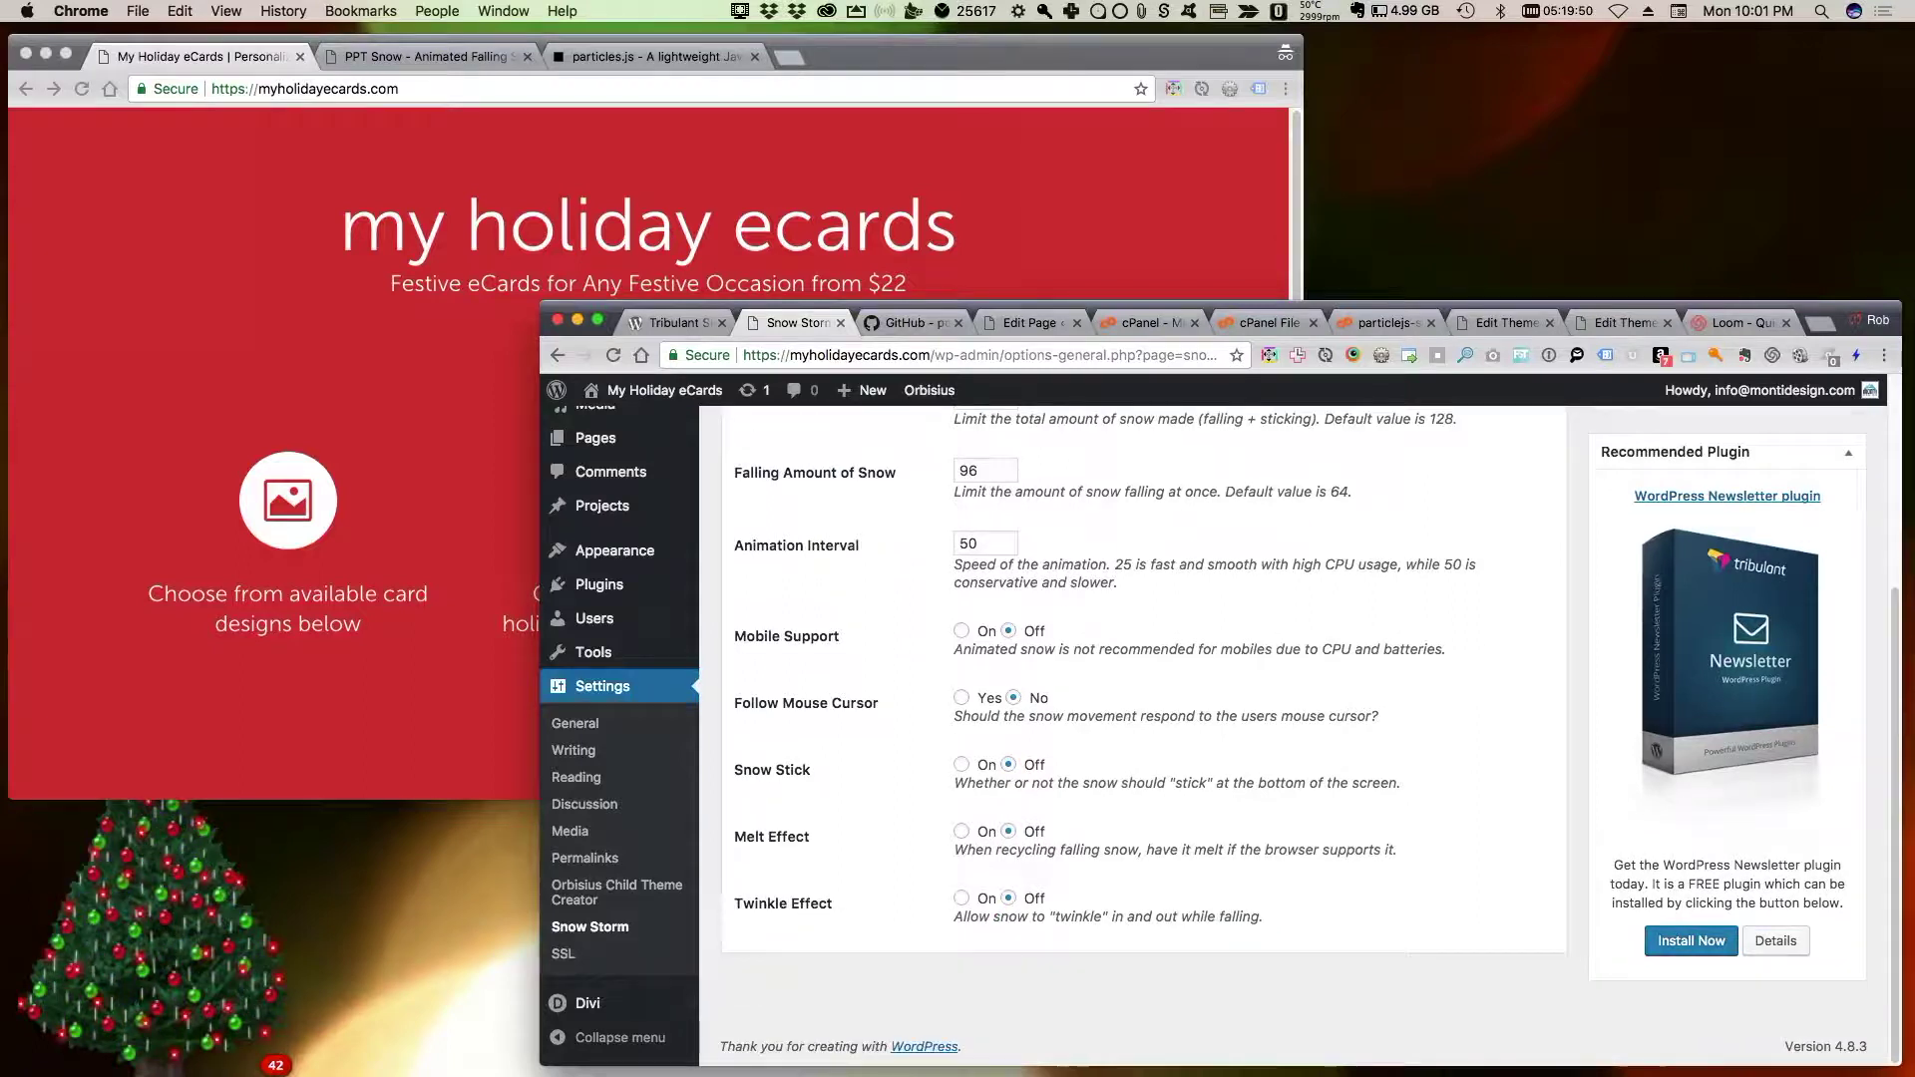
pyautogui.scroll(5, 1297, 739)
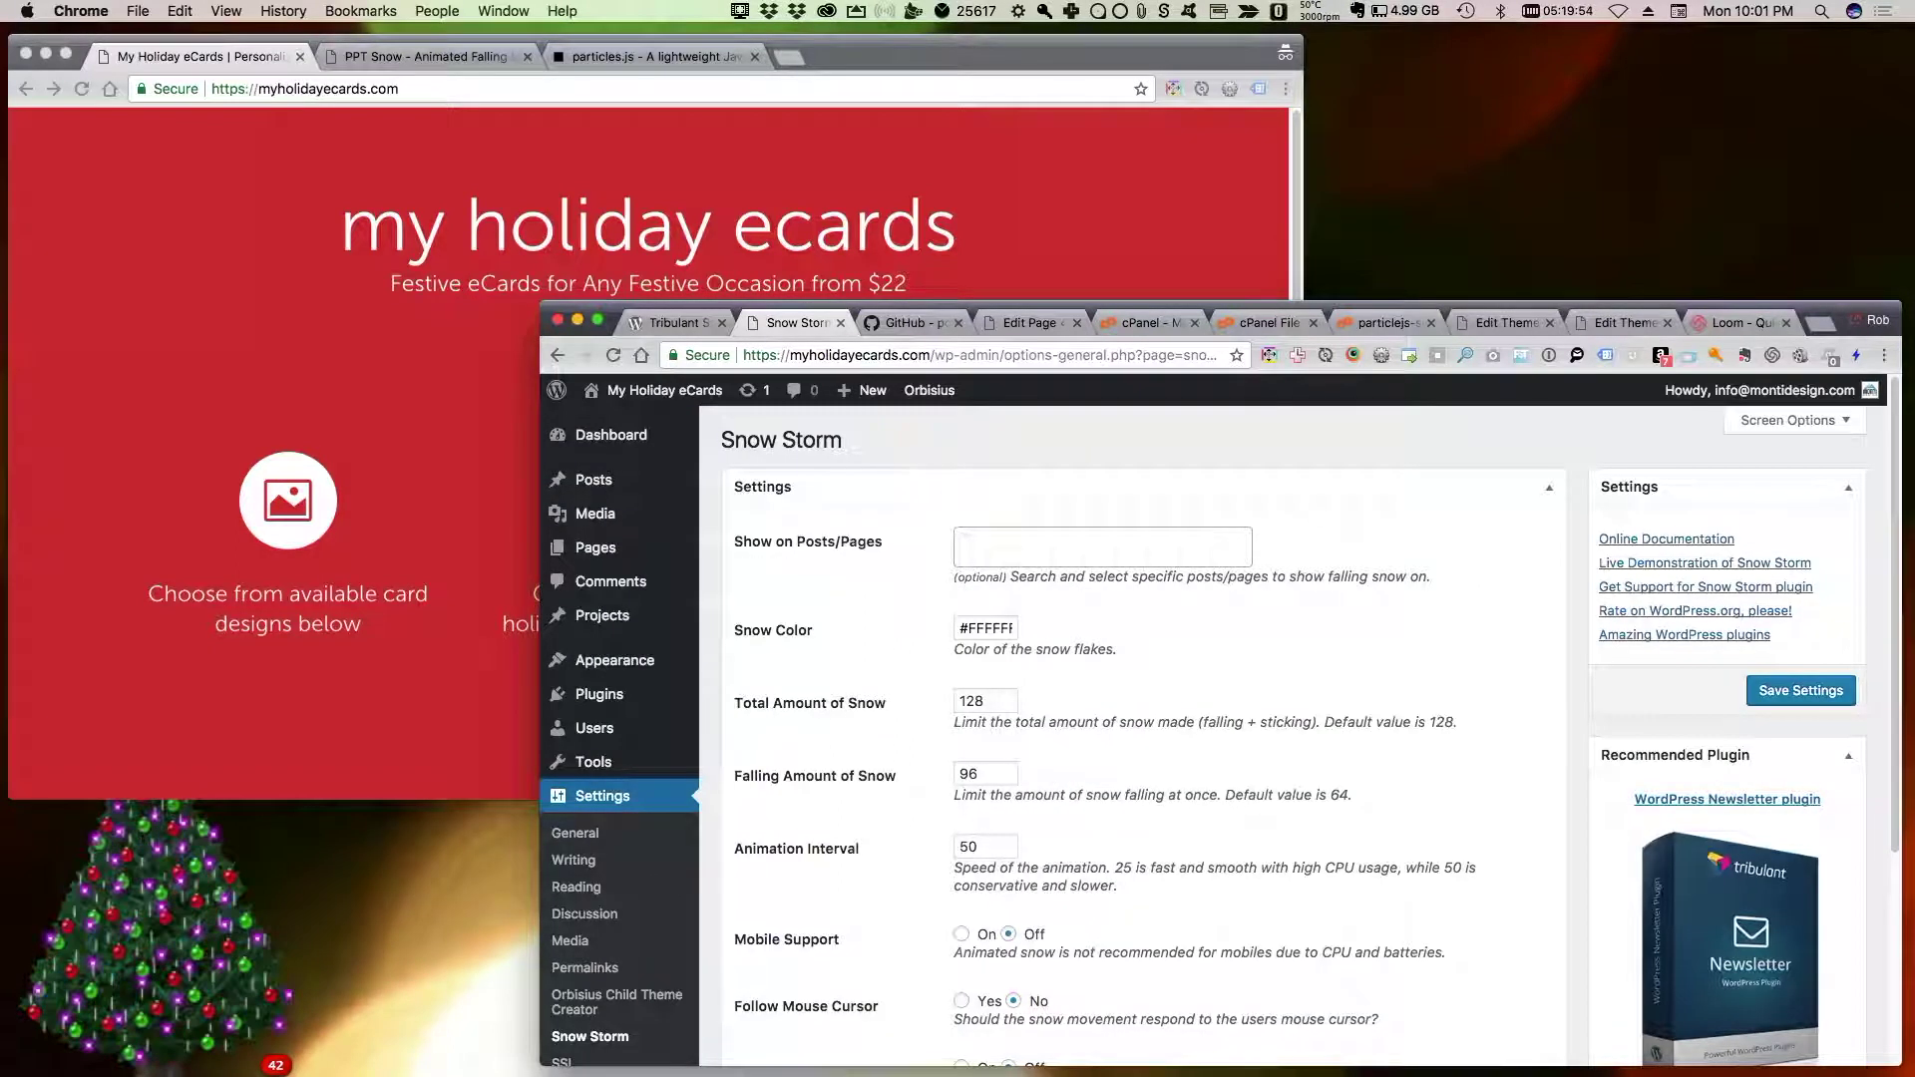
# Reload the My Holiday eCards homepage and check the snow effect along the whole page
pyautogui.press('super+grave')
pyautogui.press('super+r')
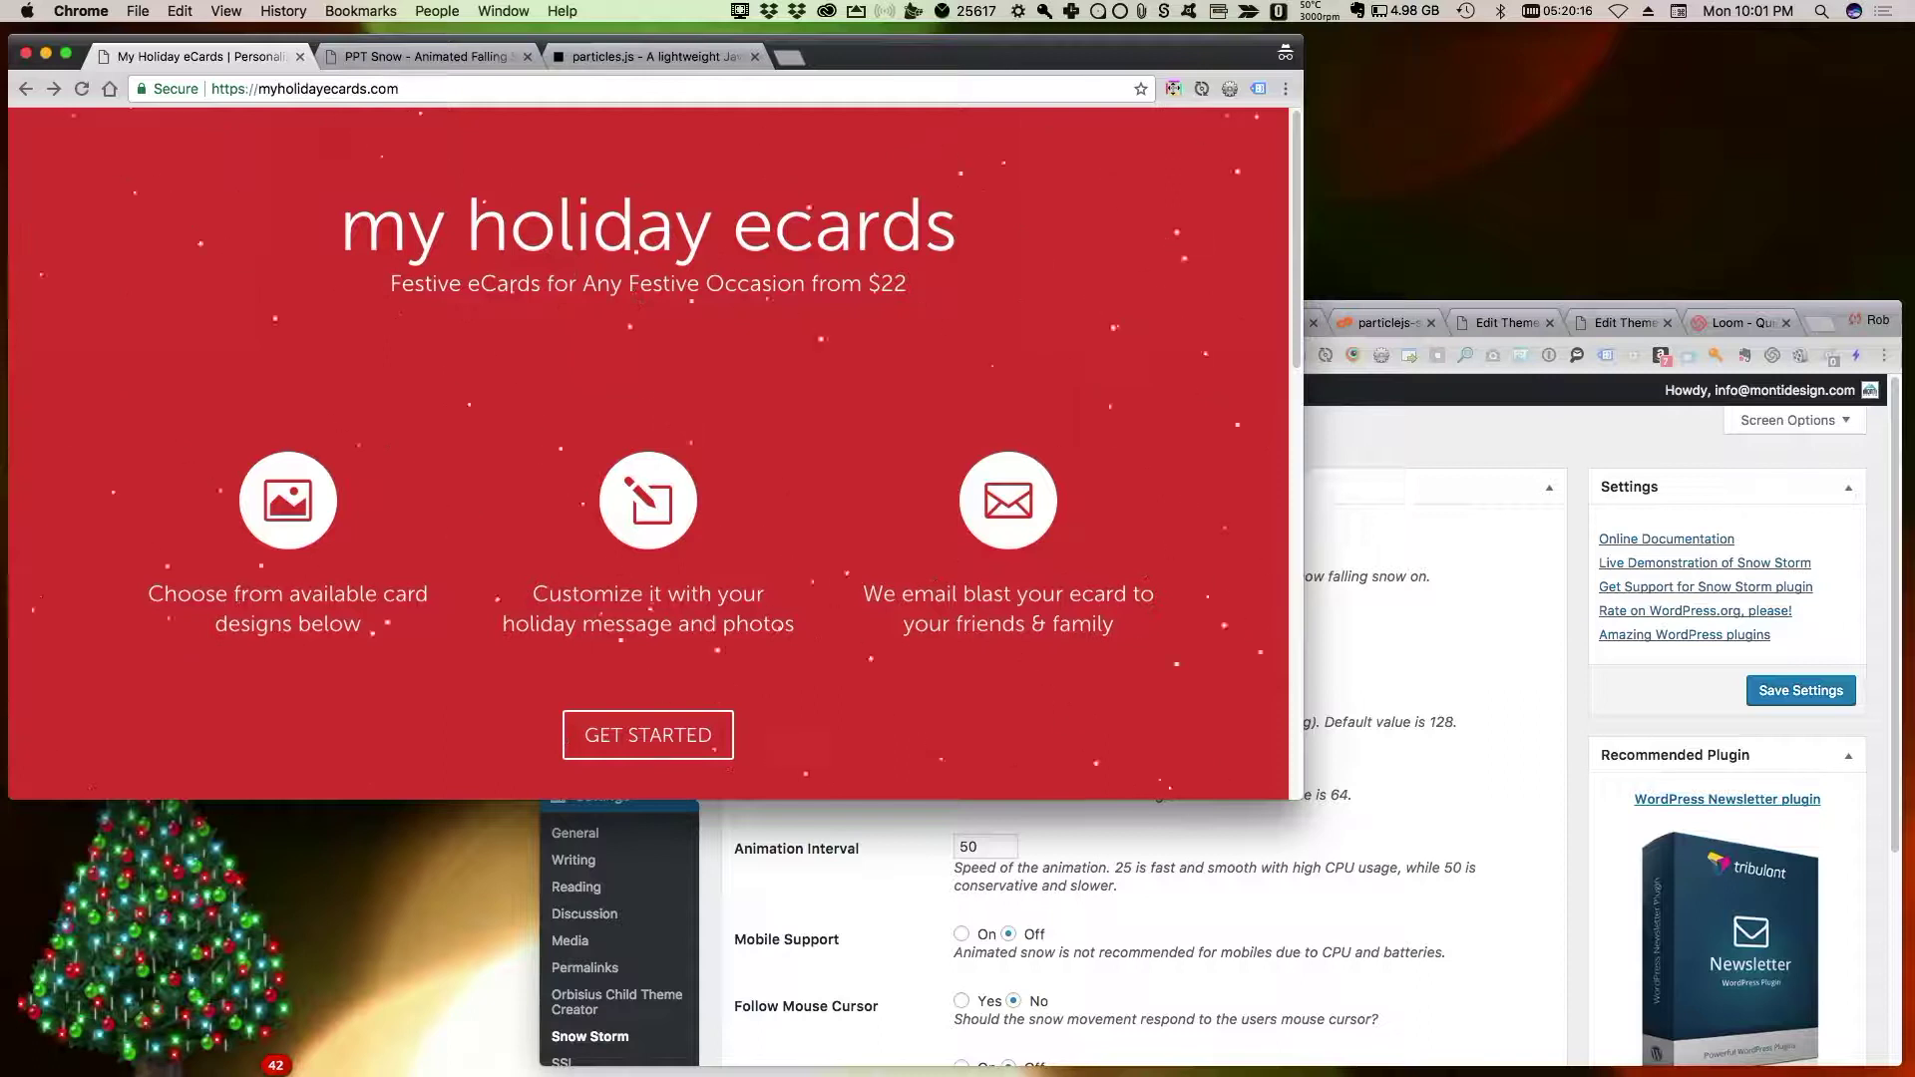
pyautogui.scroll(-5, 688, 623)
pyautogui.scroll(-10, 649, 449)
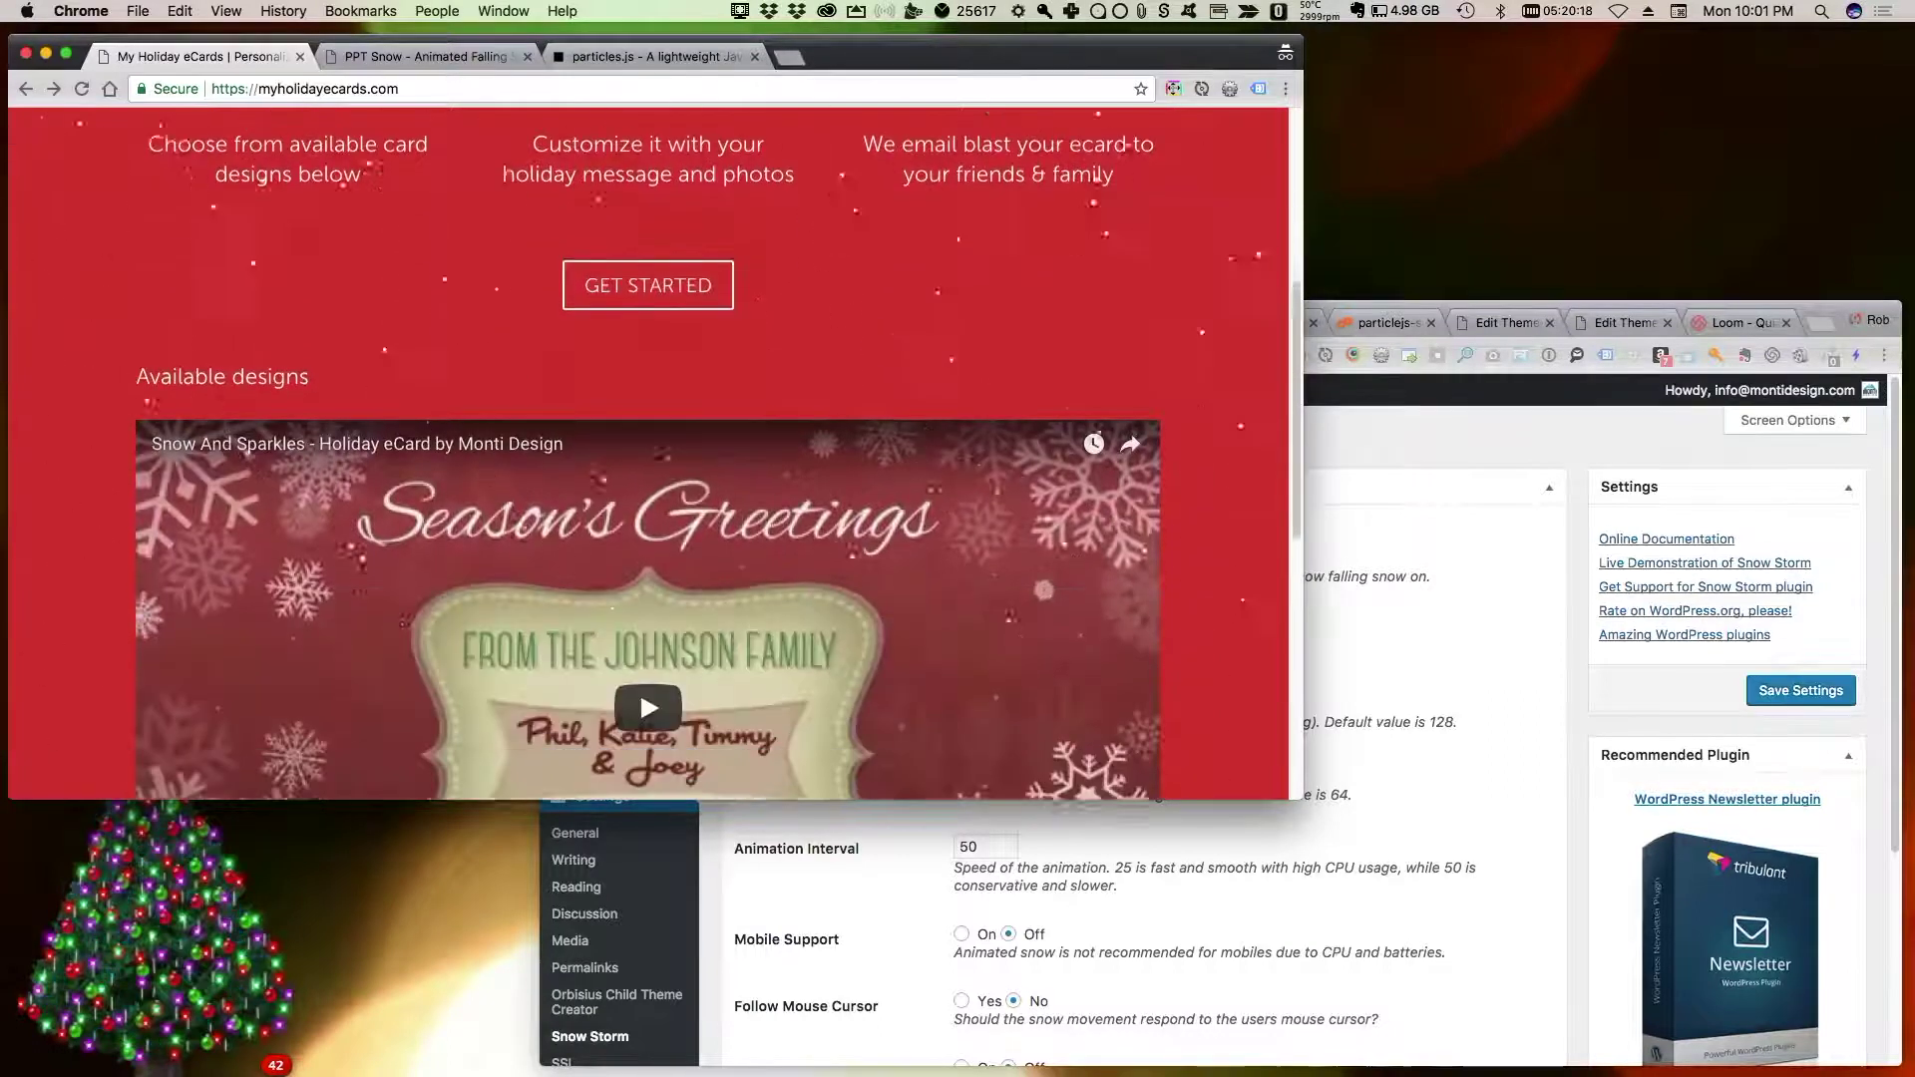
pyautogui.scroll(-3, 648, 449)
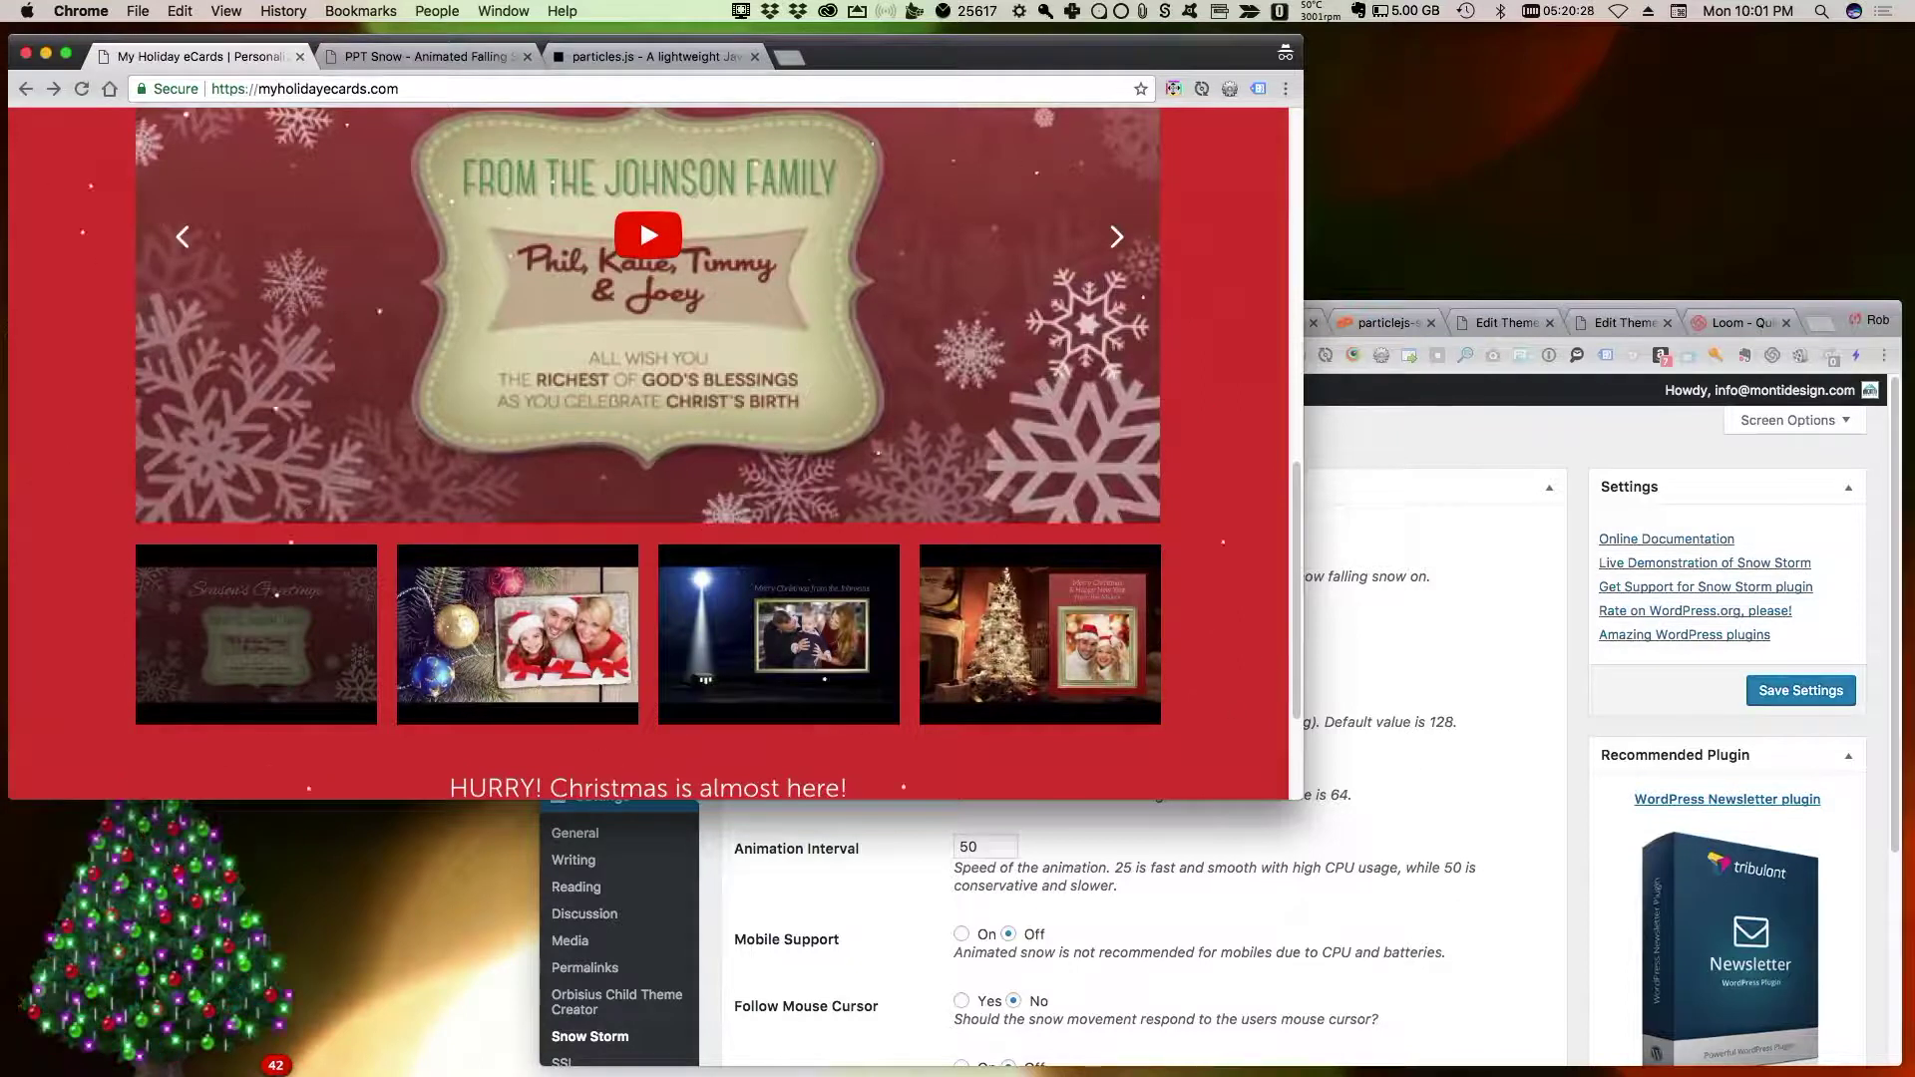
pyautogui.scroll(10, 648, 449)
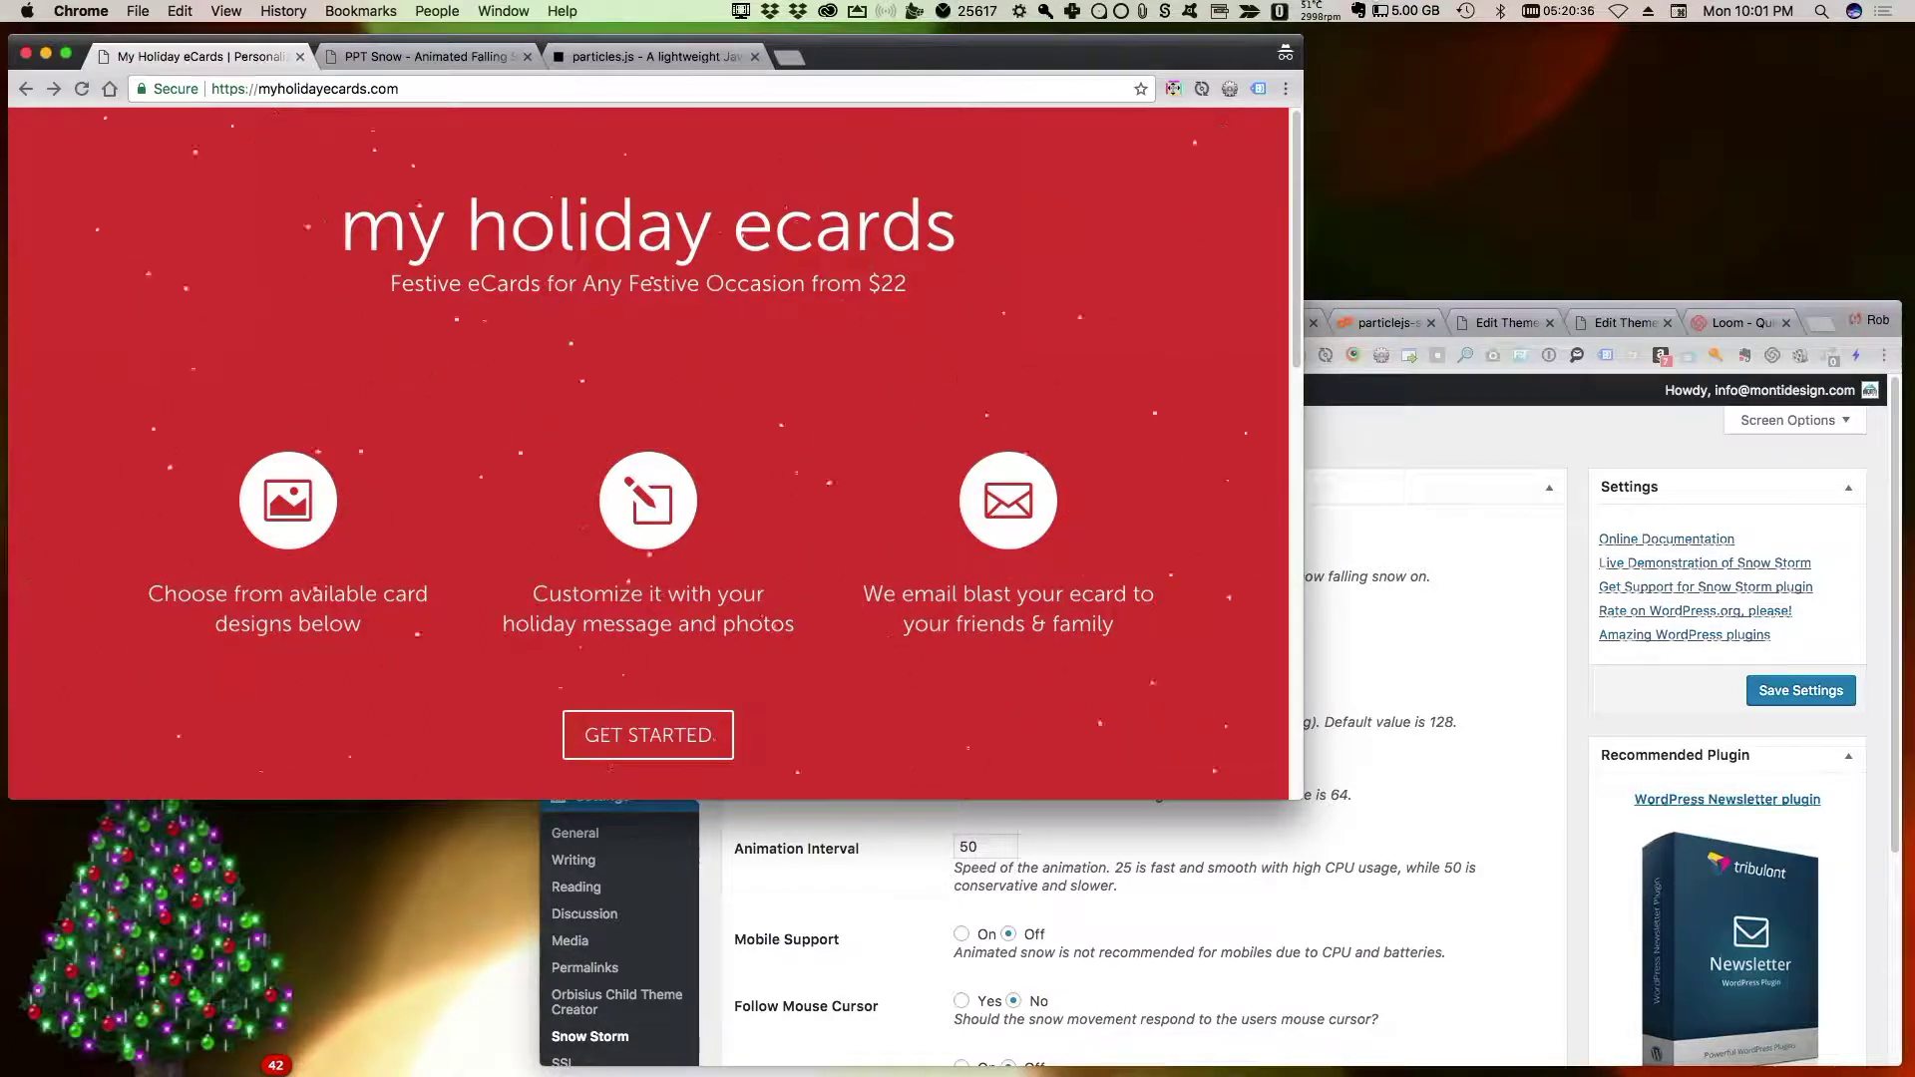
# Examine how the falling snow behaves over the homepage's header, eCard video and design thumbnails while the page moves
pyautogui.press('super+grave')
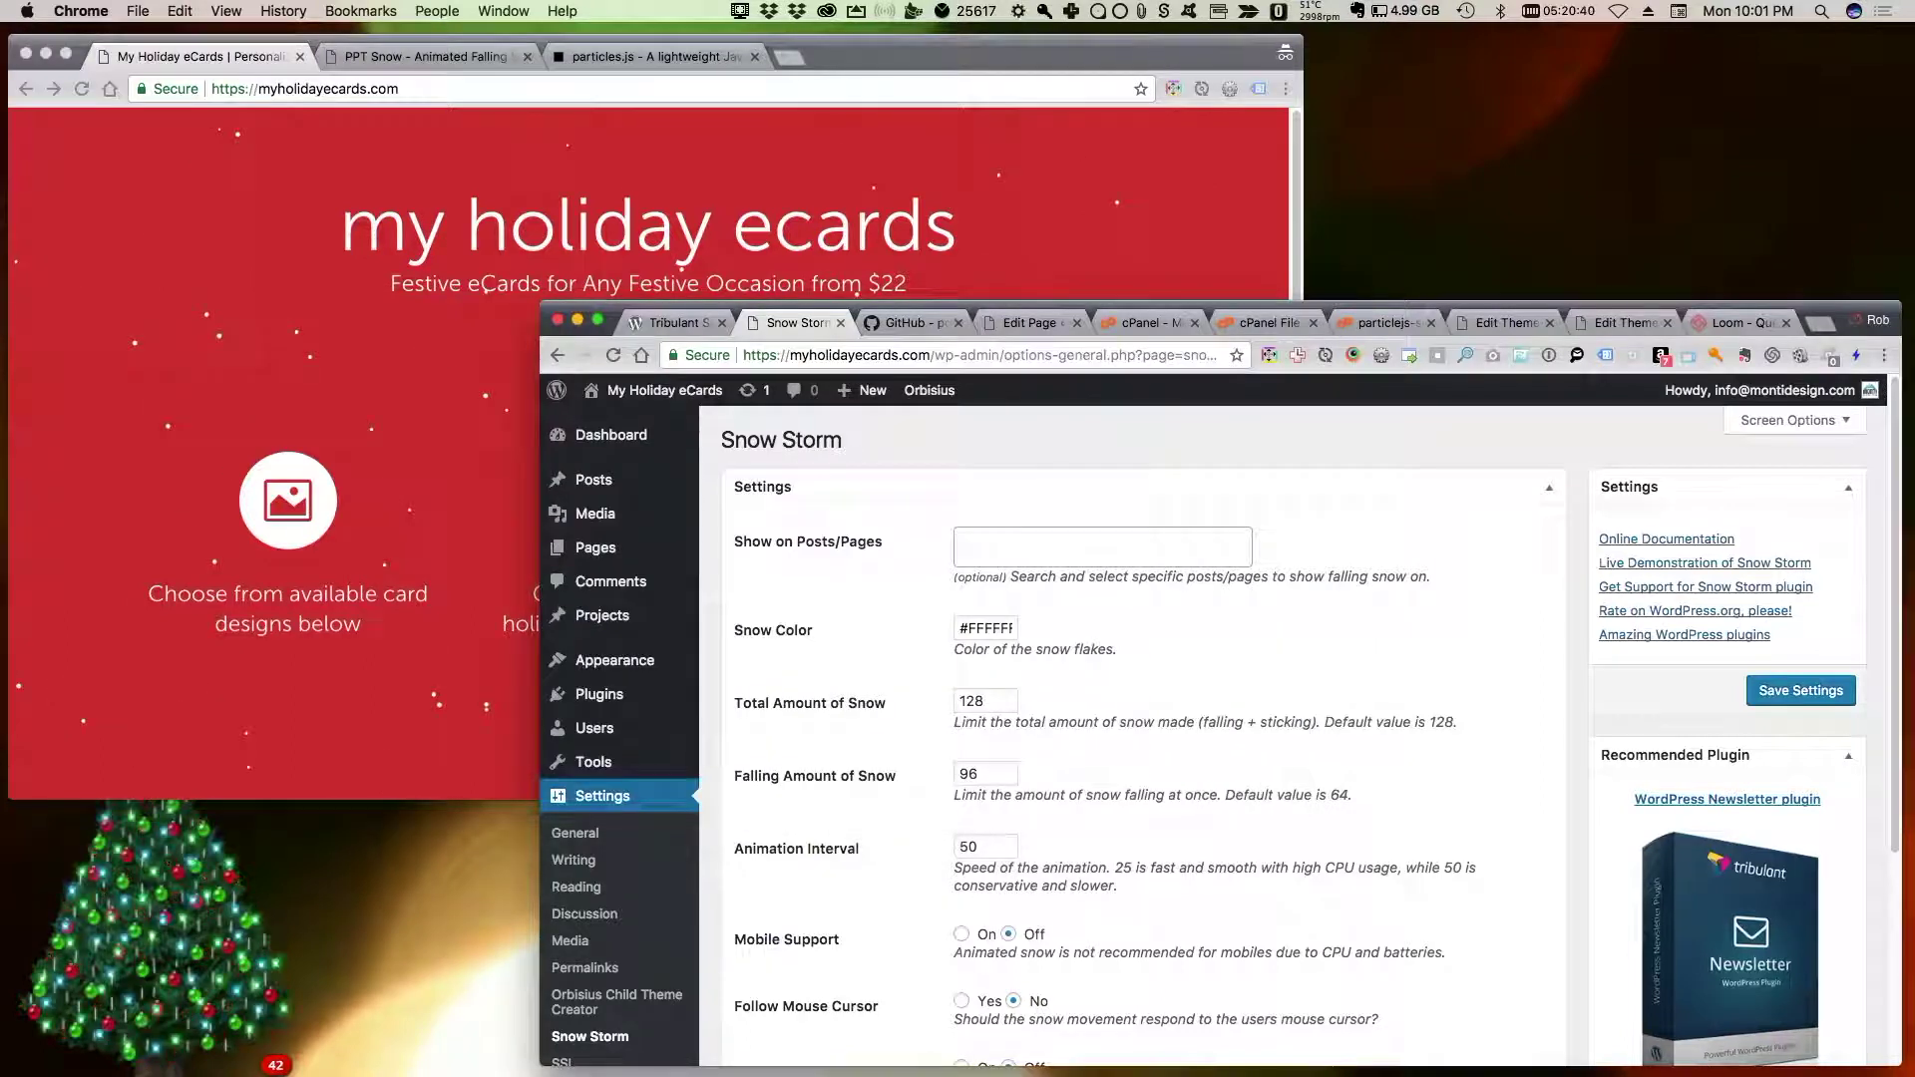
pyautogui.press('super+grave')
pyautogui.scroll(-10, 649, 454)
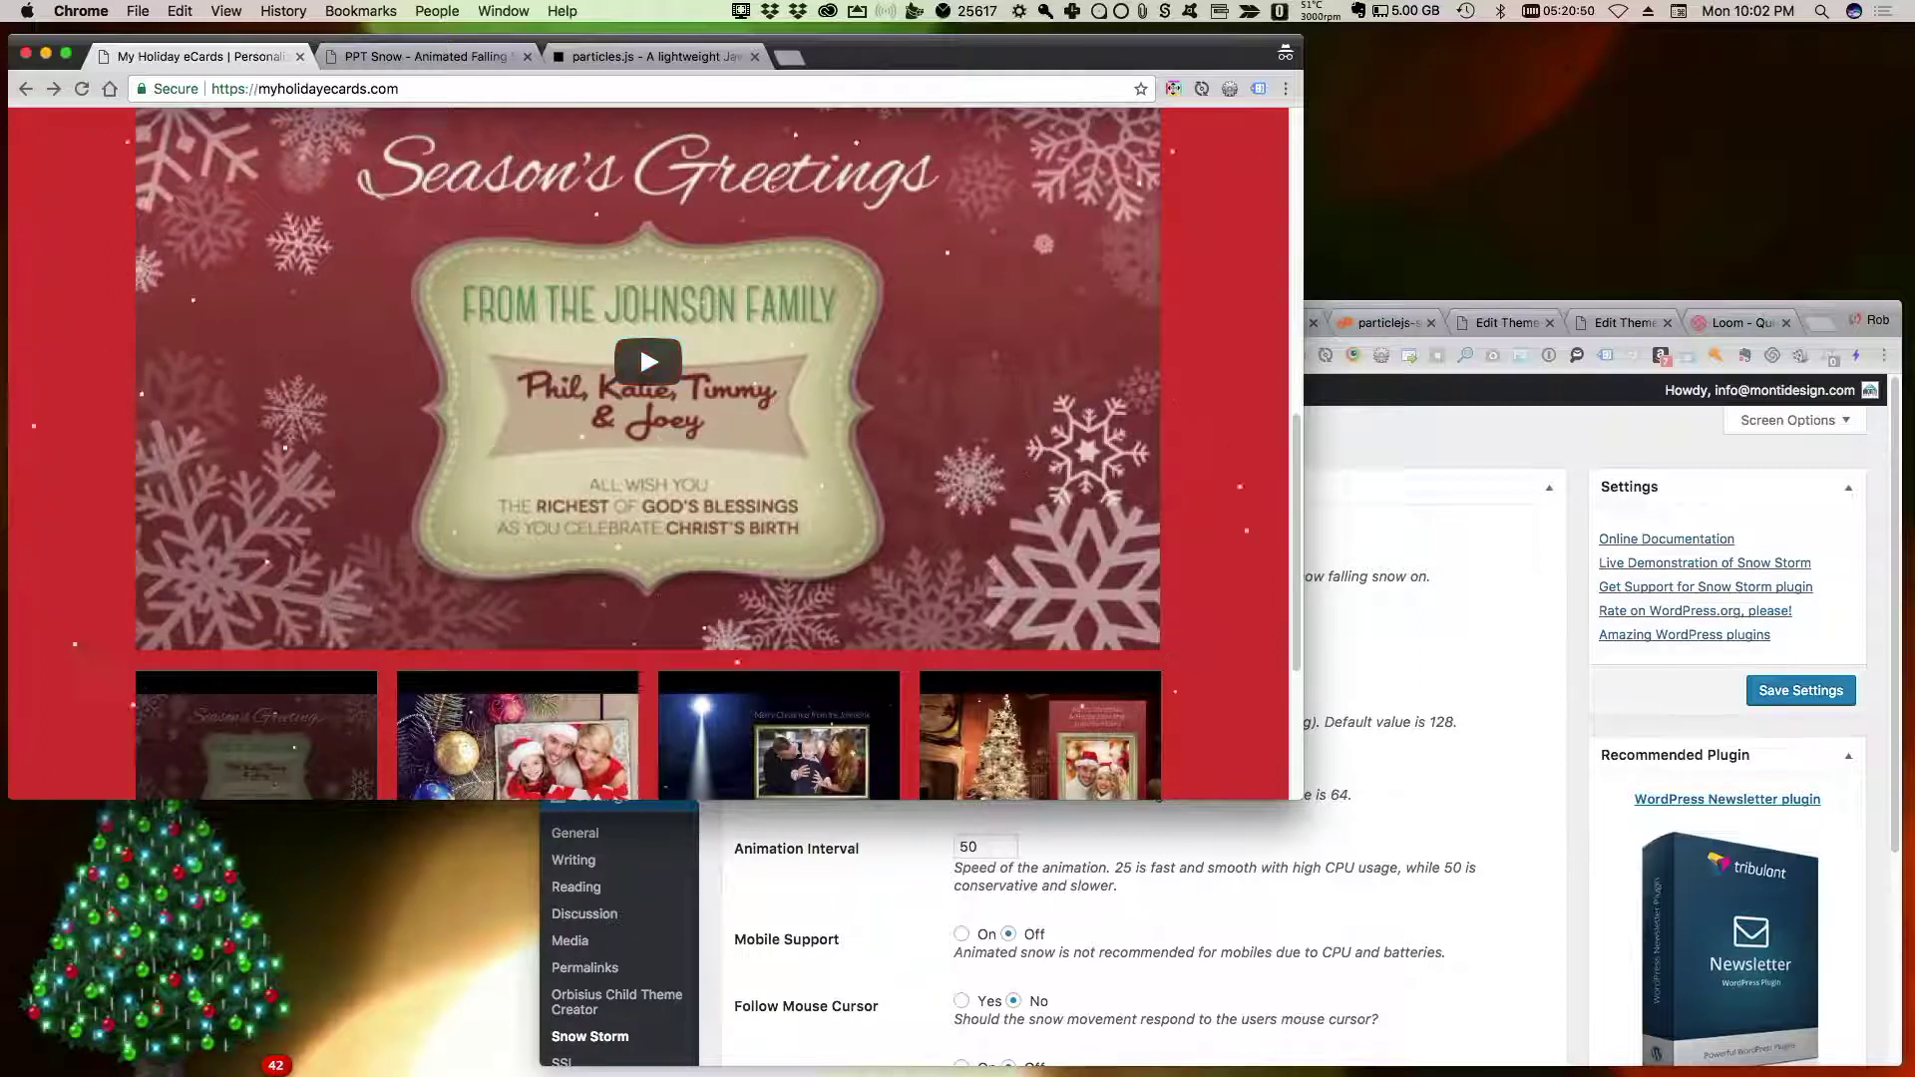
pyautogui.scroll(10, 638, 344)
pyautogui.scroll(-10, 648, 454)
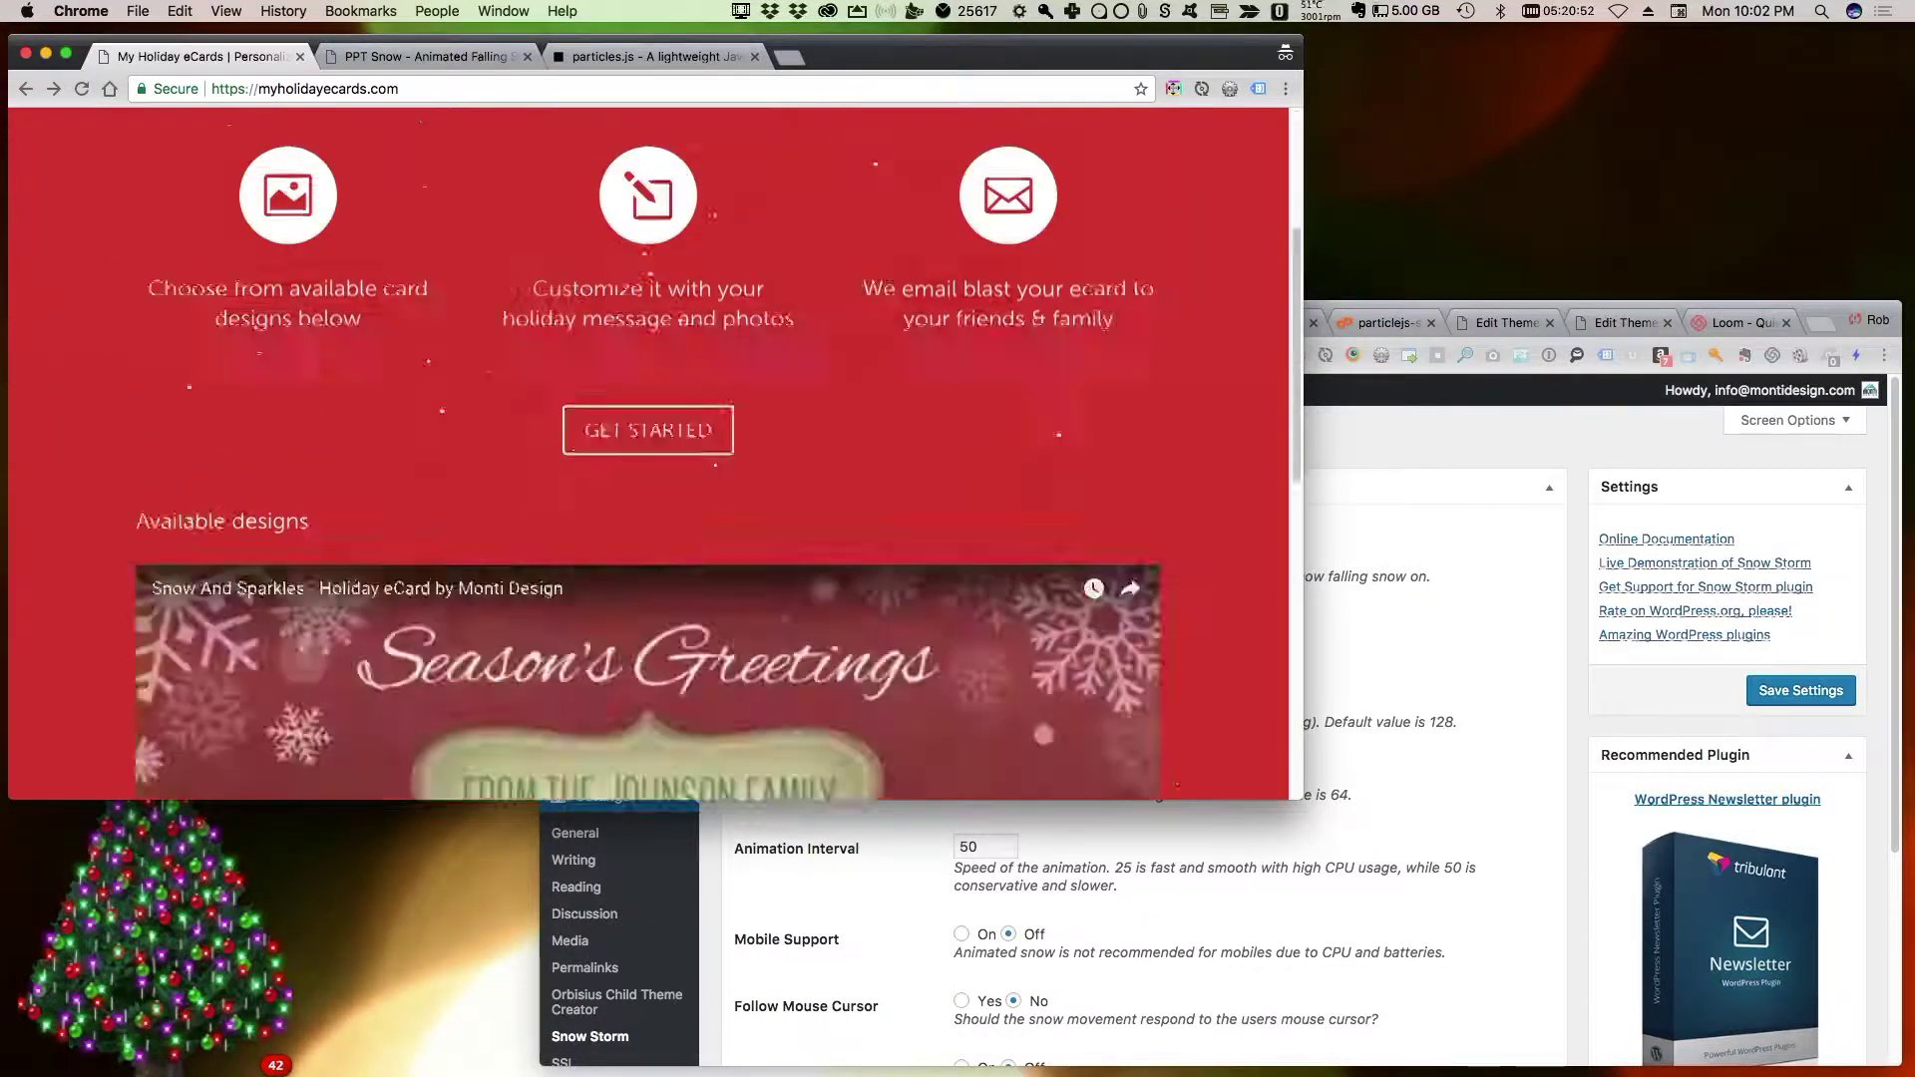
pyautogui.scroll(7, 648, 454)
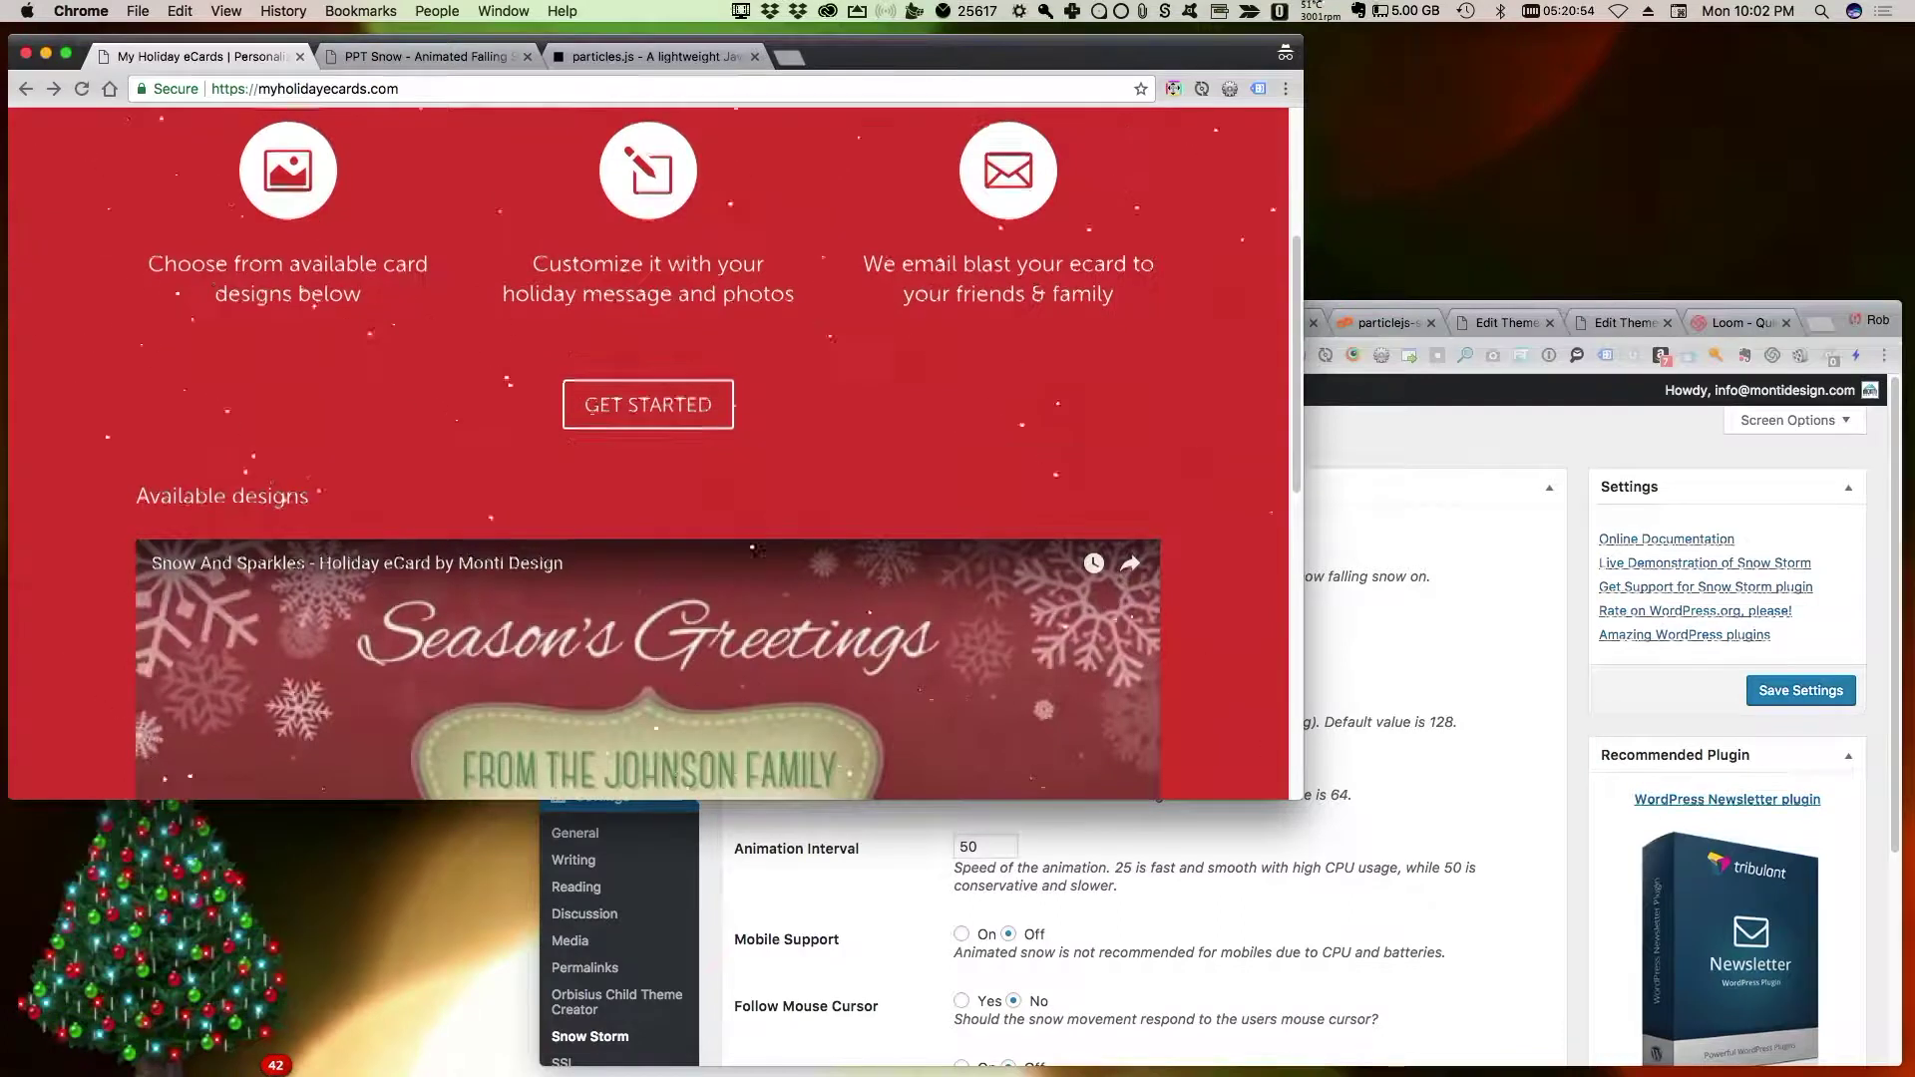
pyautogui.scroll(-2, 648, 454)
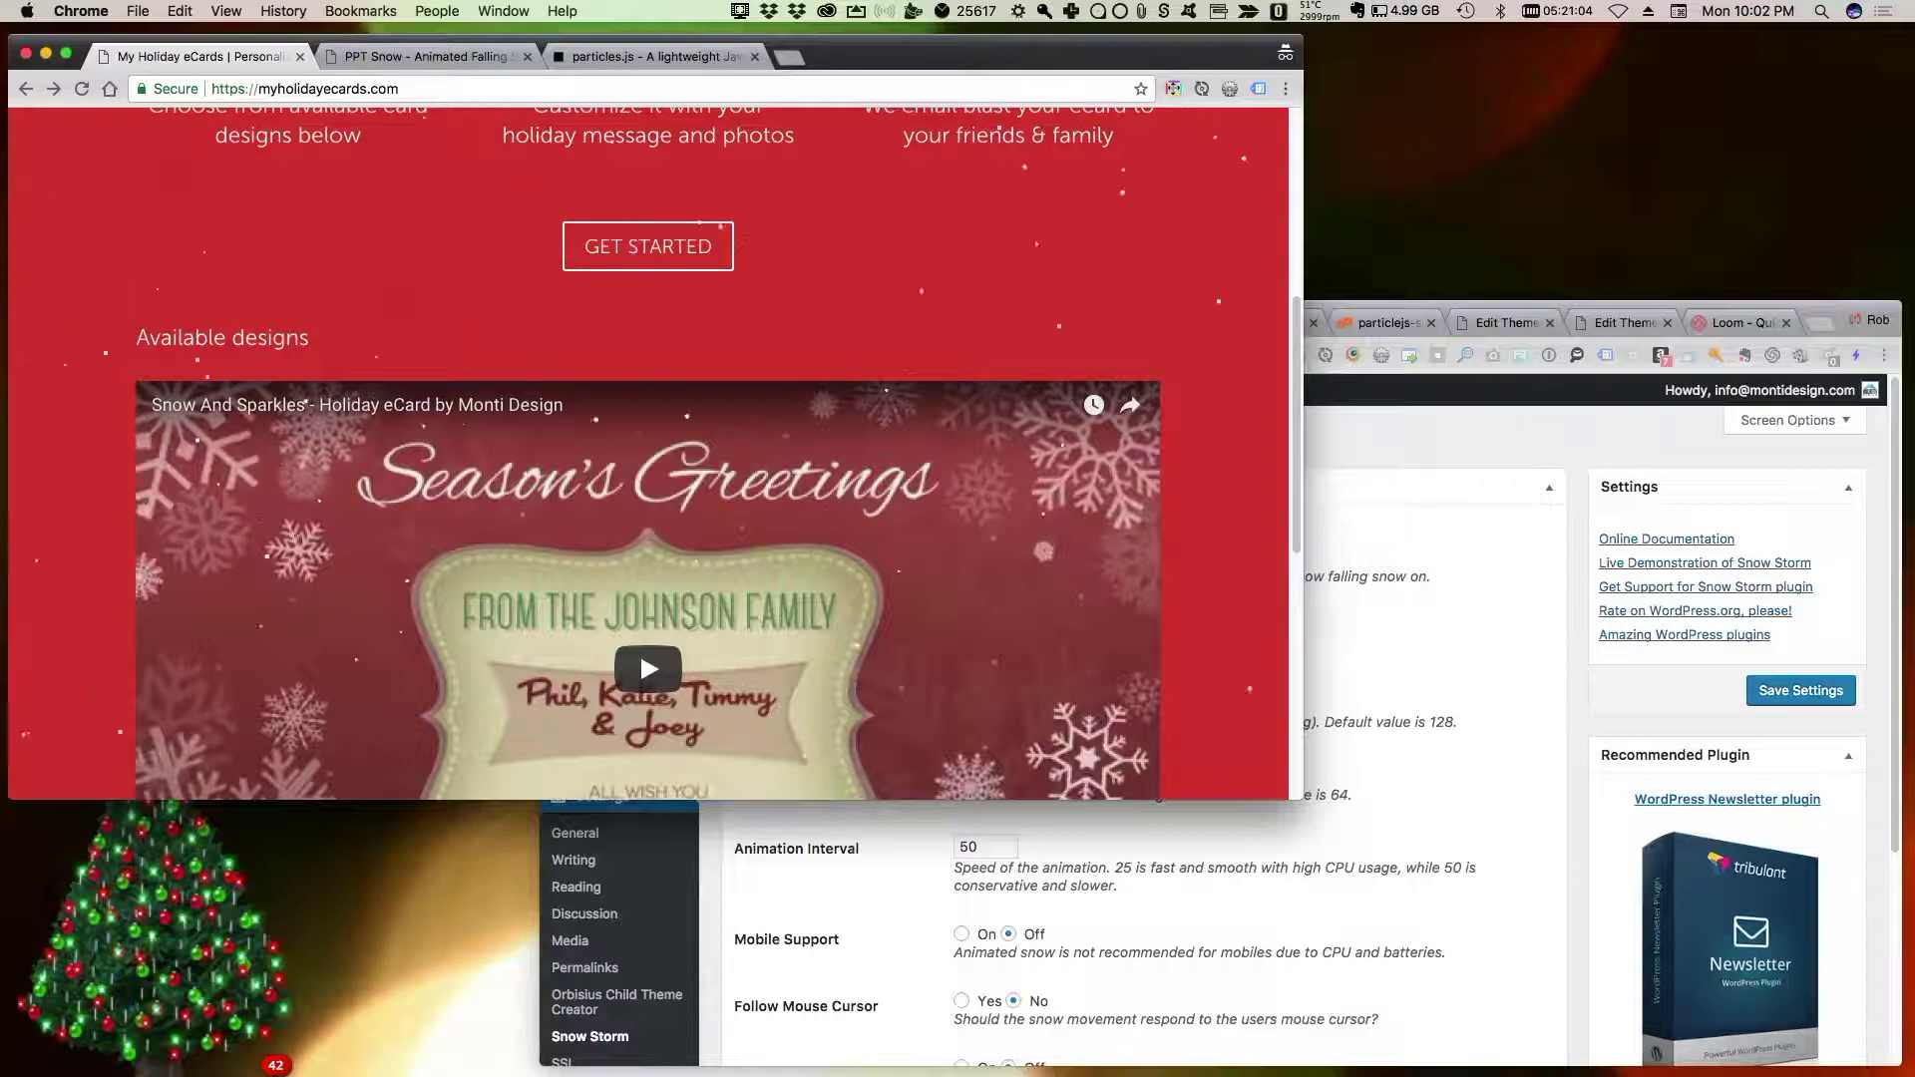
pyautogui.scroll(5, 678, 735)
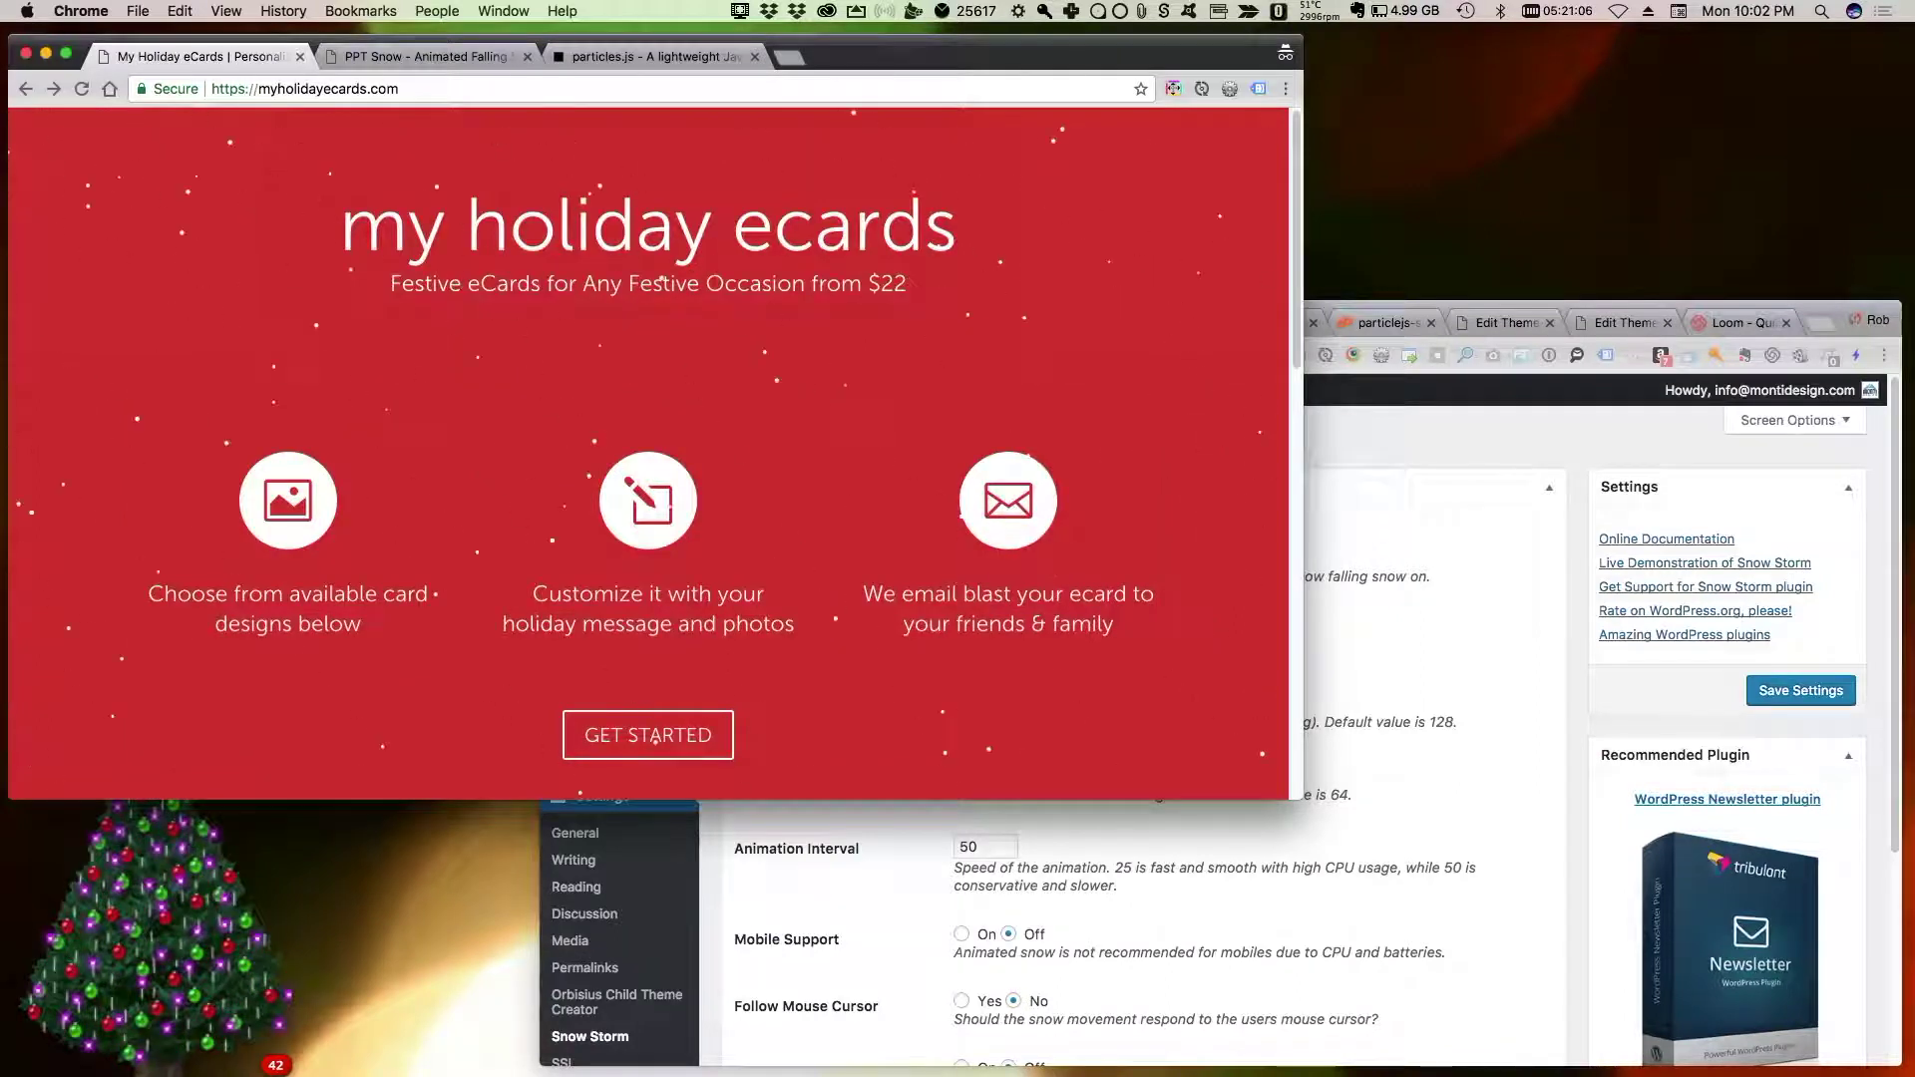
pyautogui.scroll(-5, 649, 454)
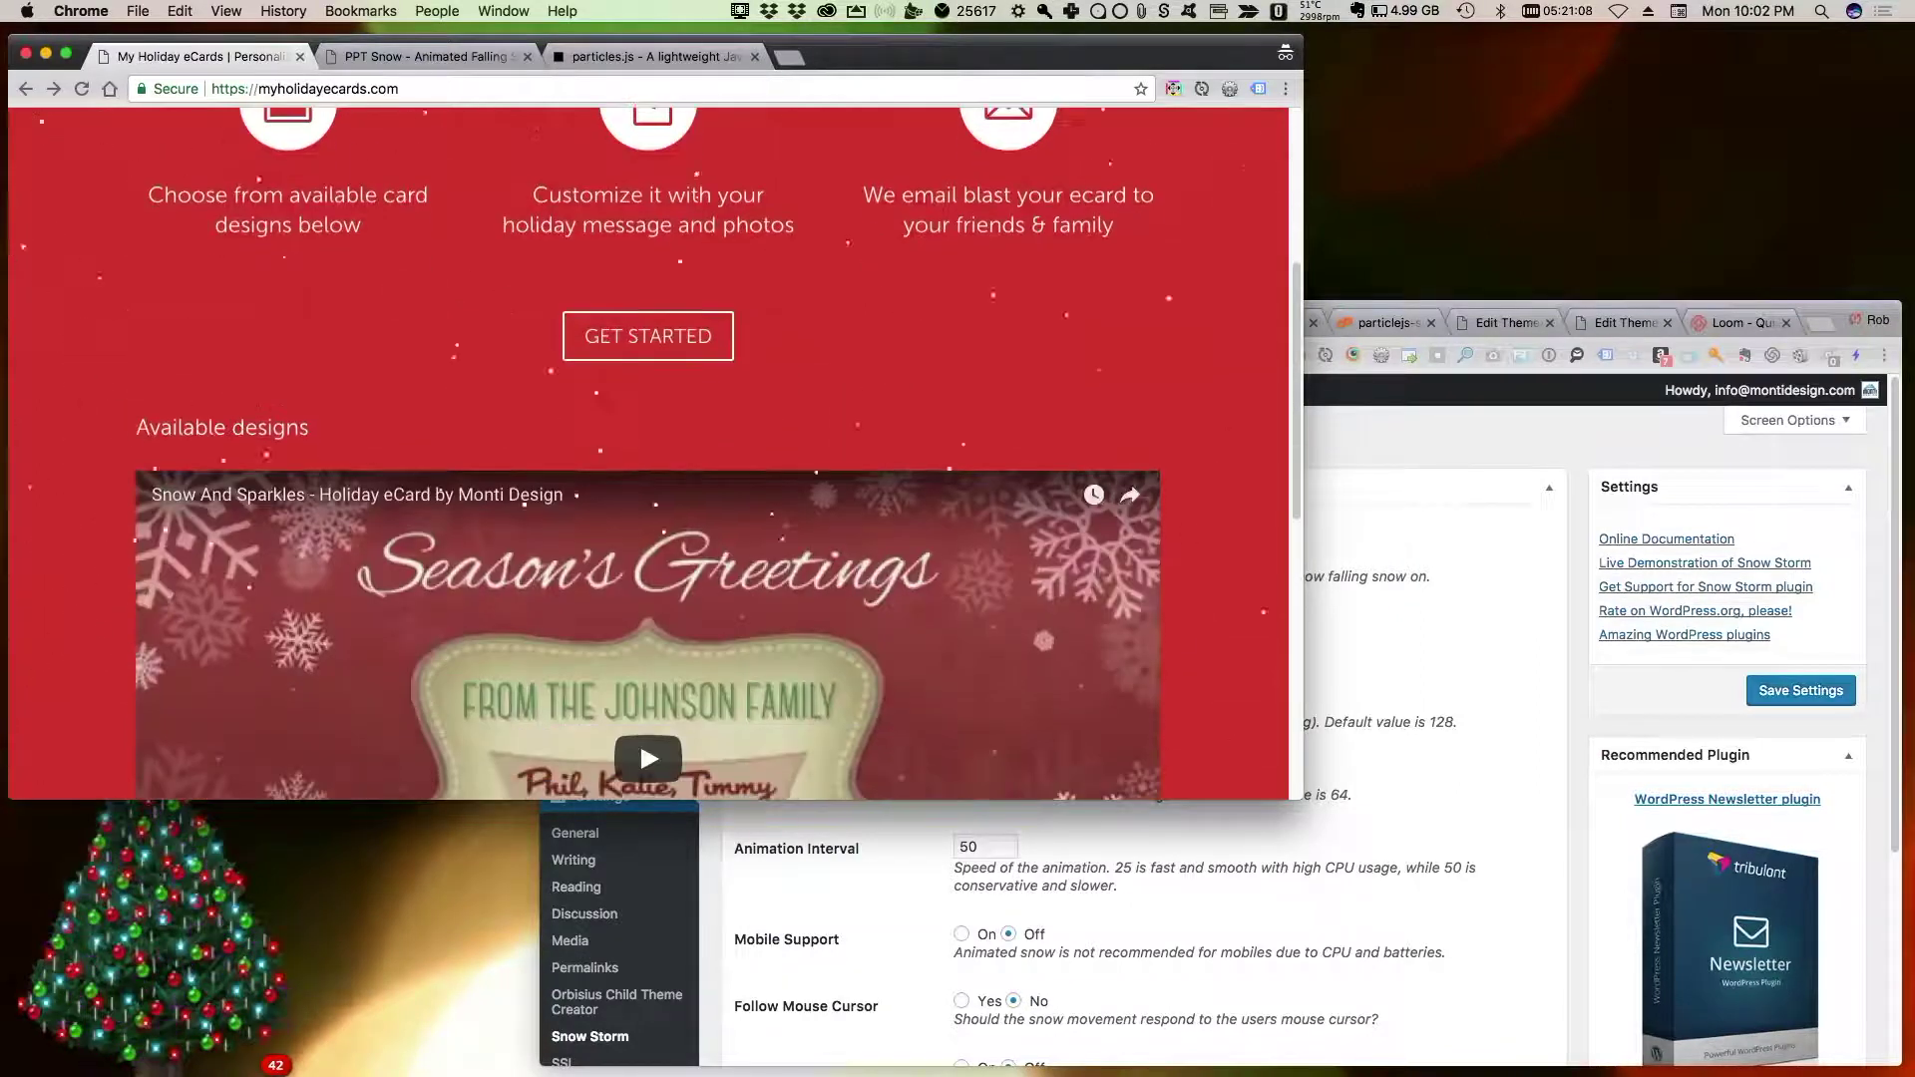
pyautogui.scroll(-5, 648, 454)
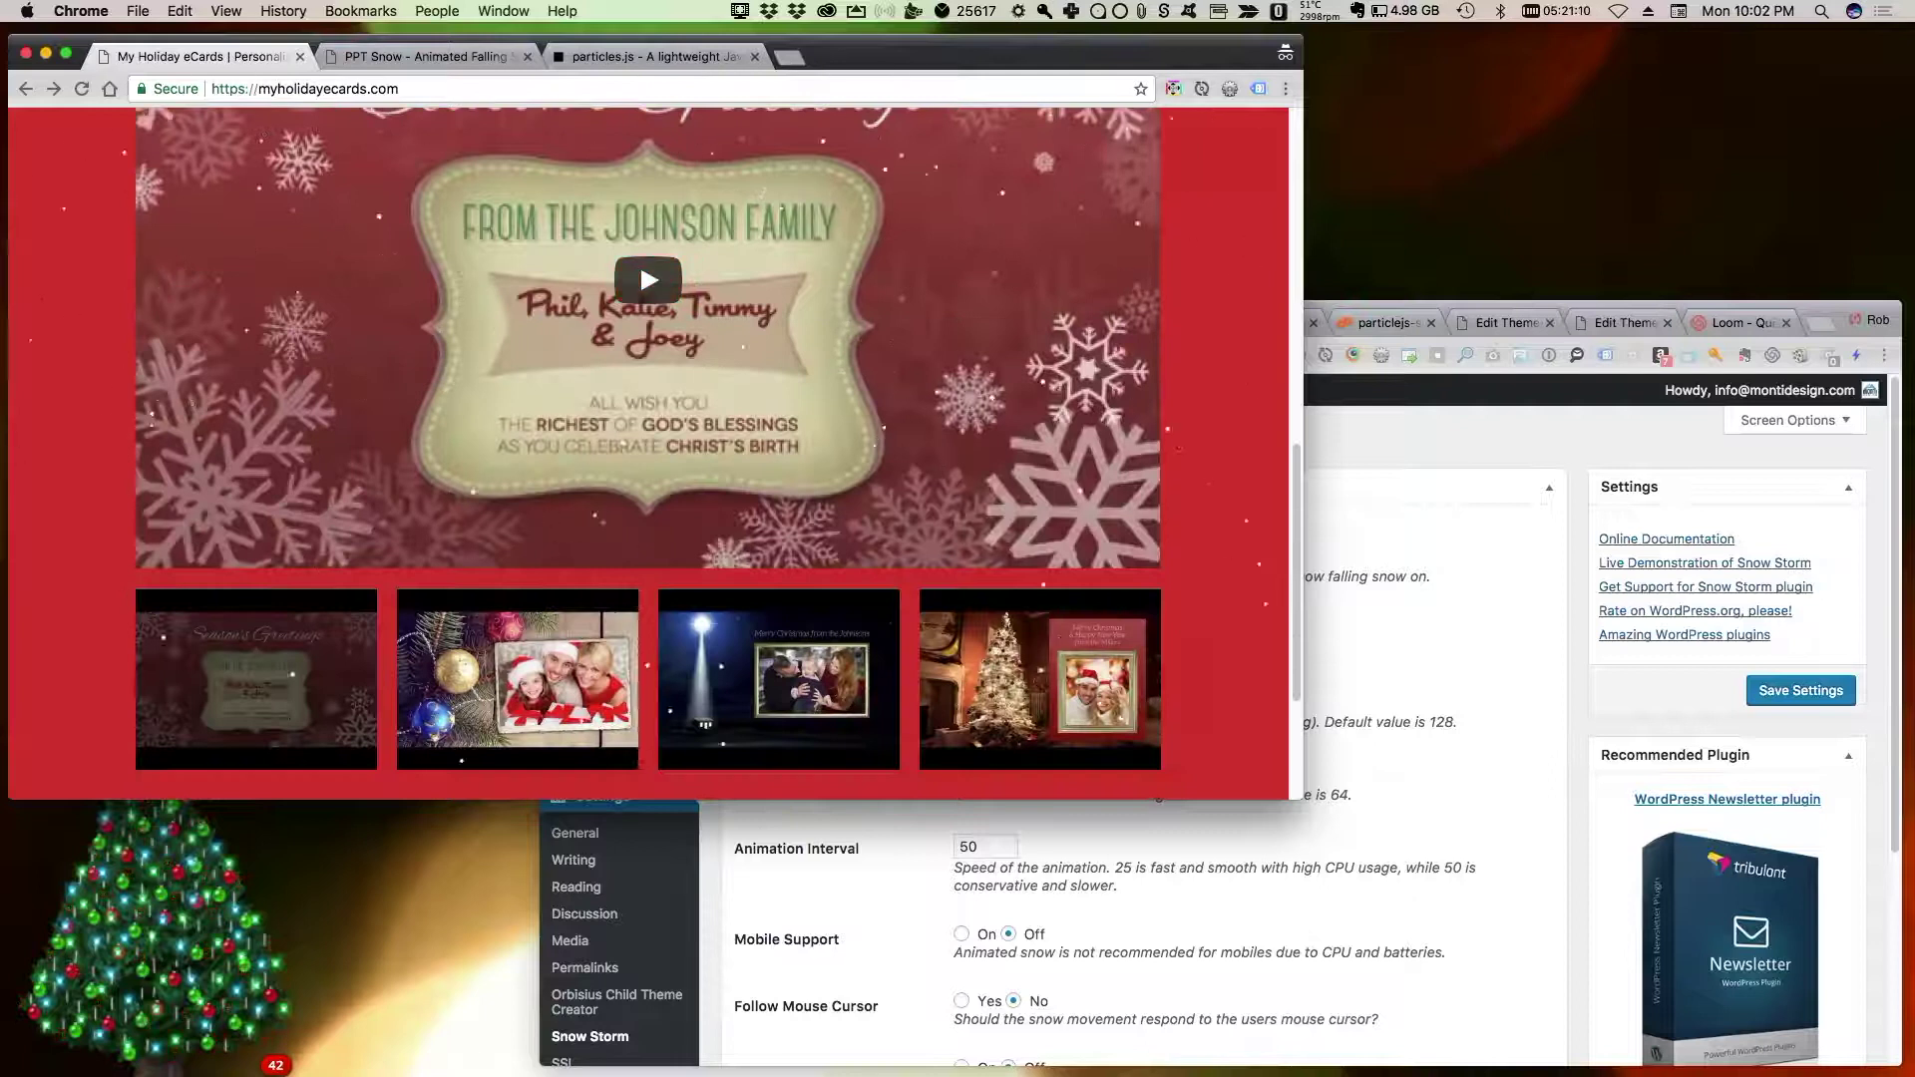
pyautogui.scroll(-2, 639, 261)
pyautogui.scroll(10, 638, 261)
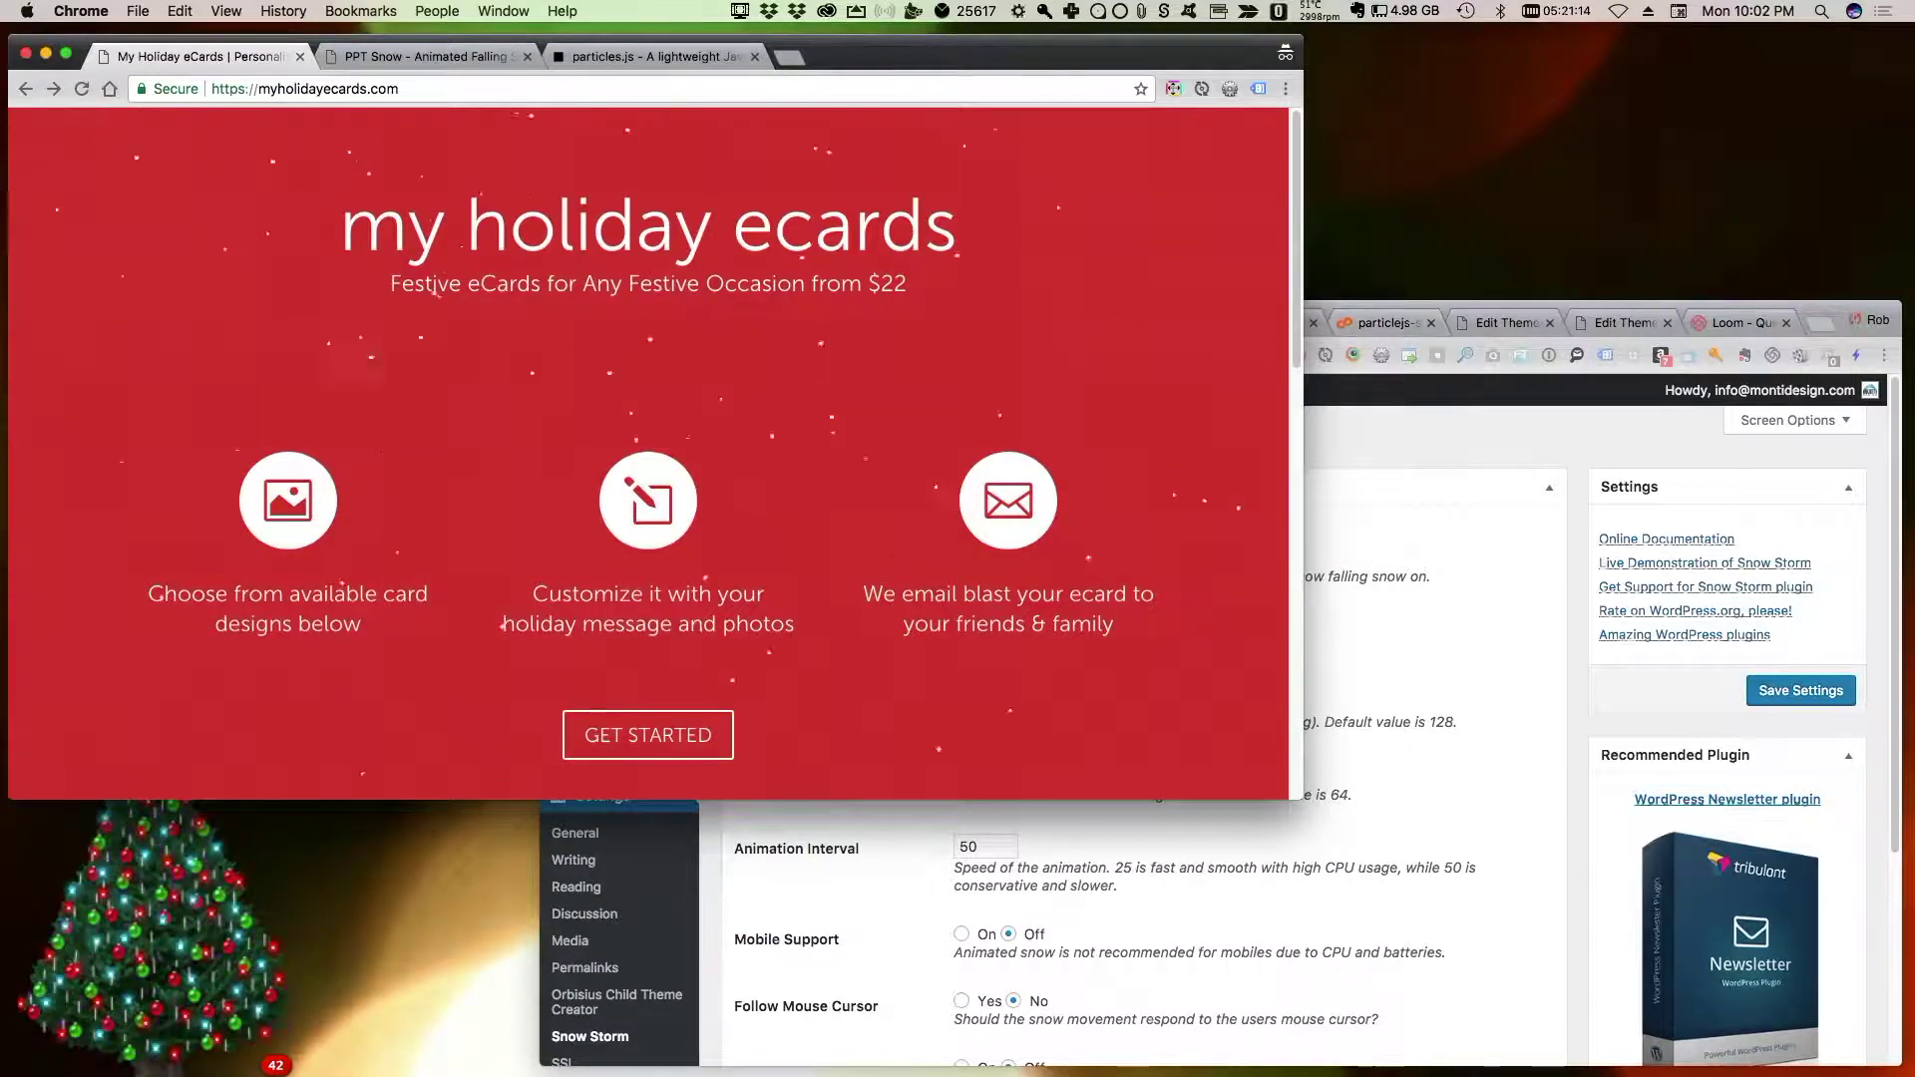
# Return to the site's WordPress admin and deactivate the Snow Storm plugin
pyautogui.click(1335, 311)
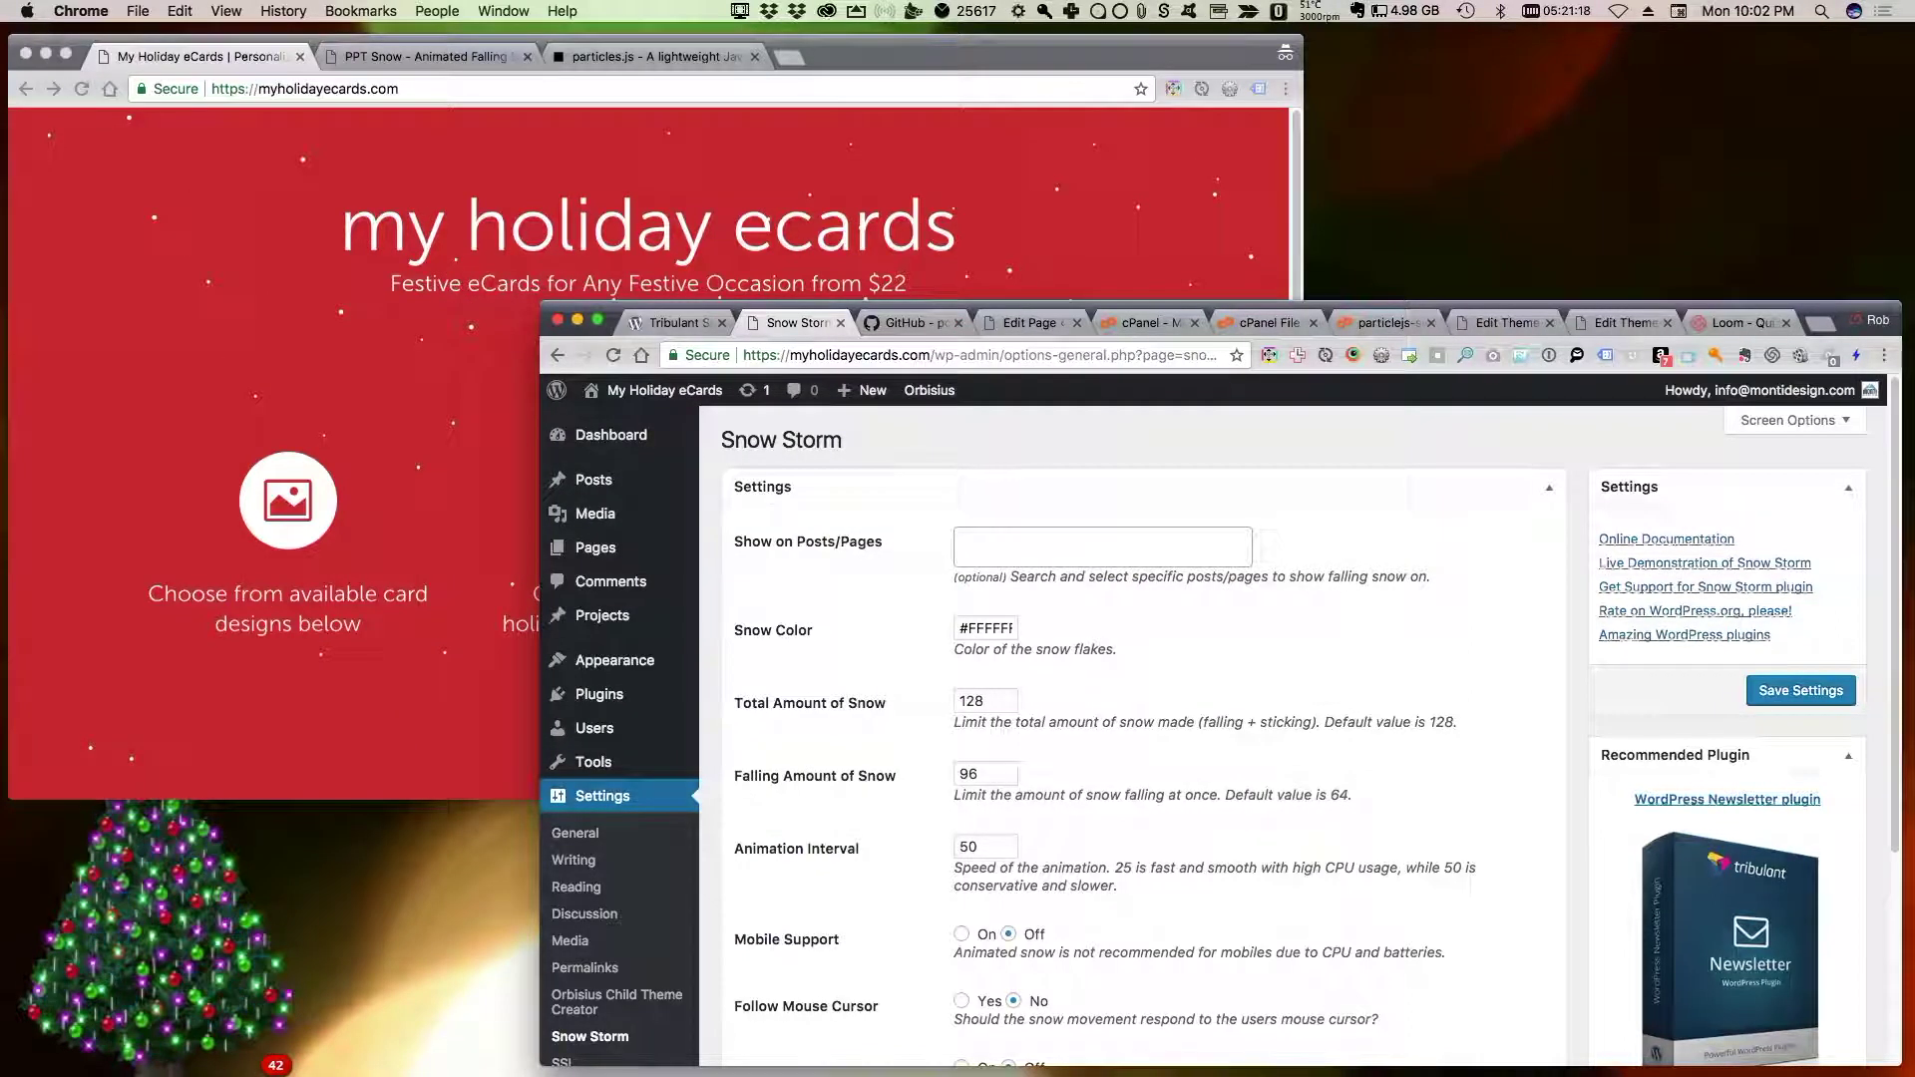
pyautogui.press('super+Tab')
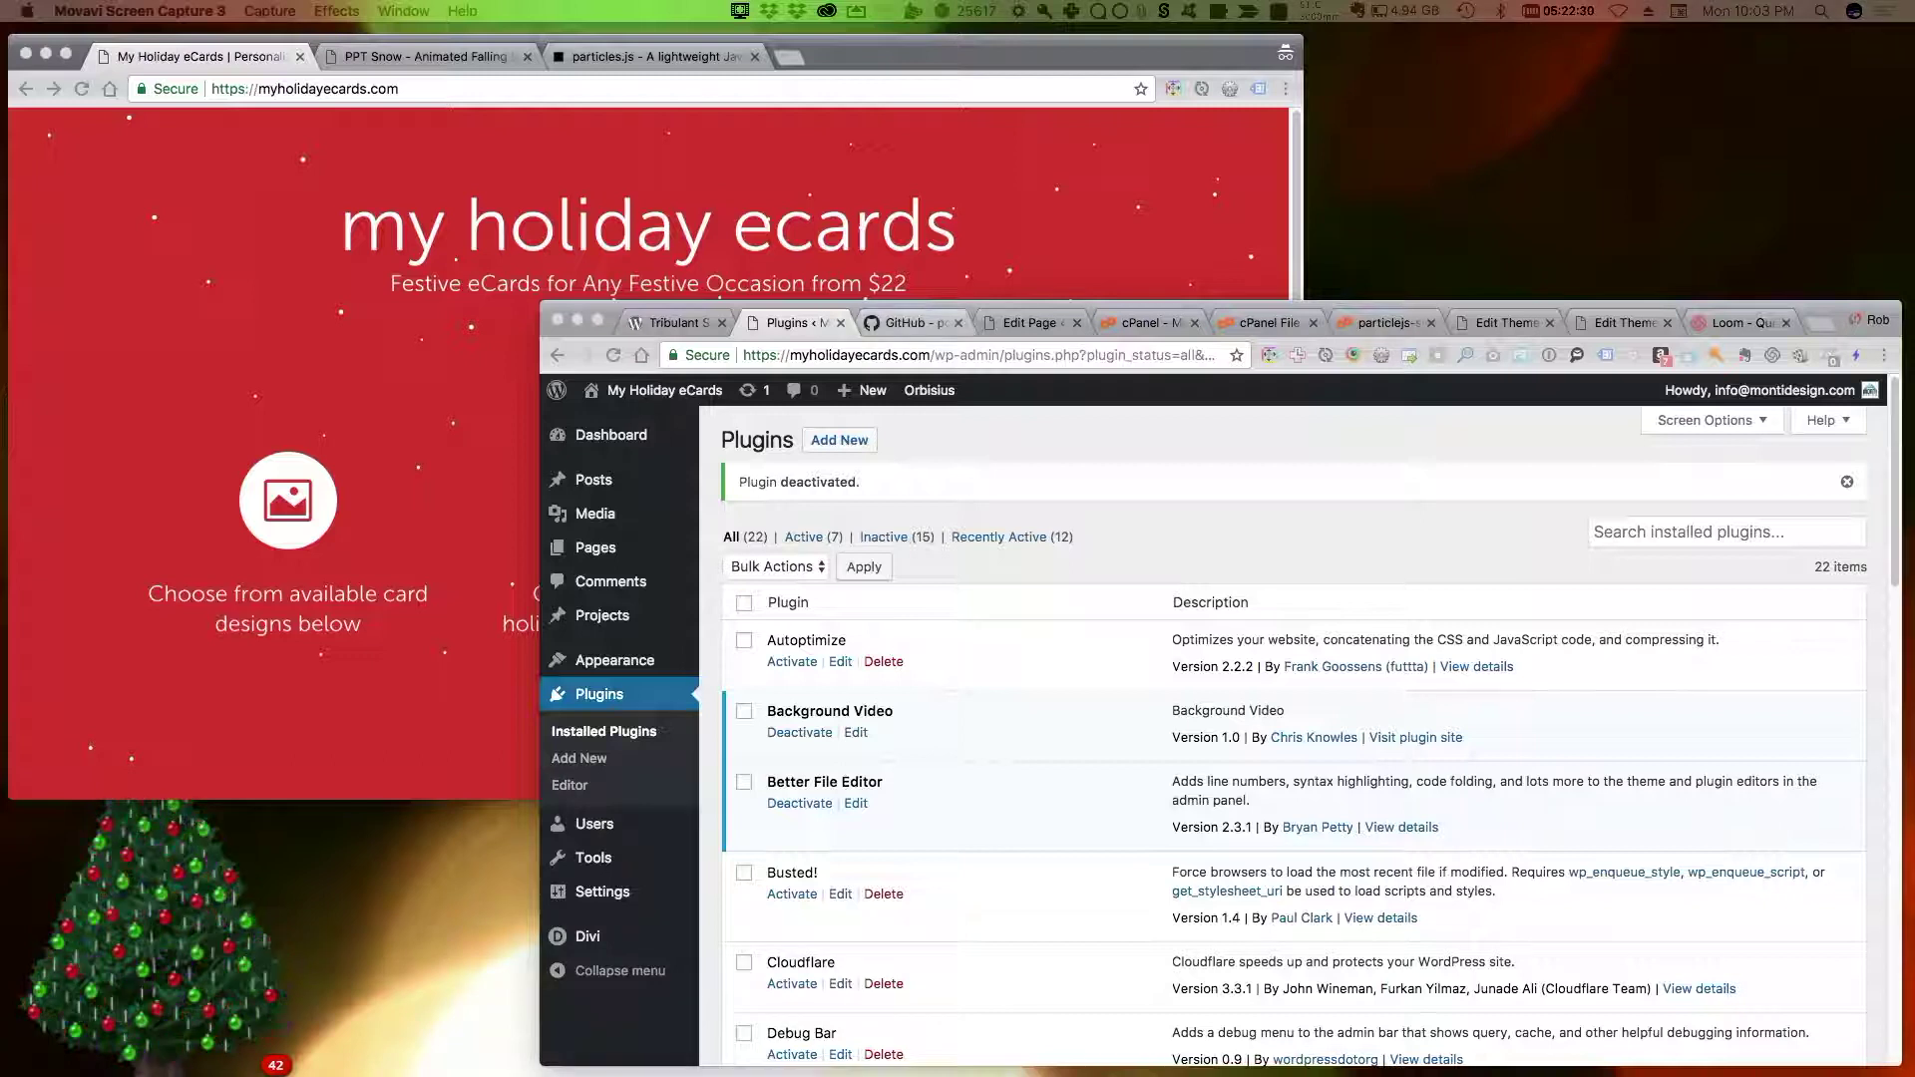
# Review the pommiegranit/bgvideo repository on GitHub, including its files and download options
pyautogui.hotkey('ctrl', 'Tab')
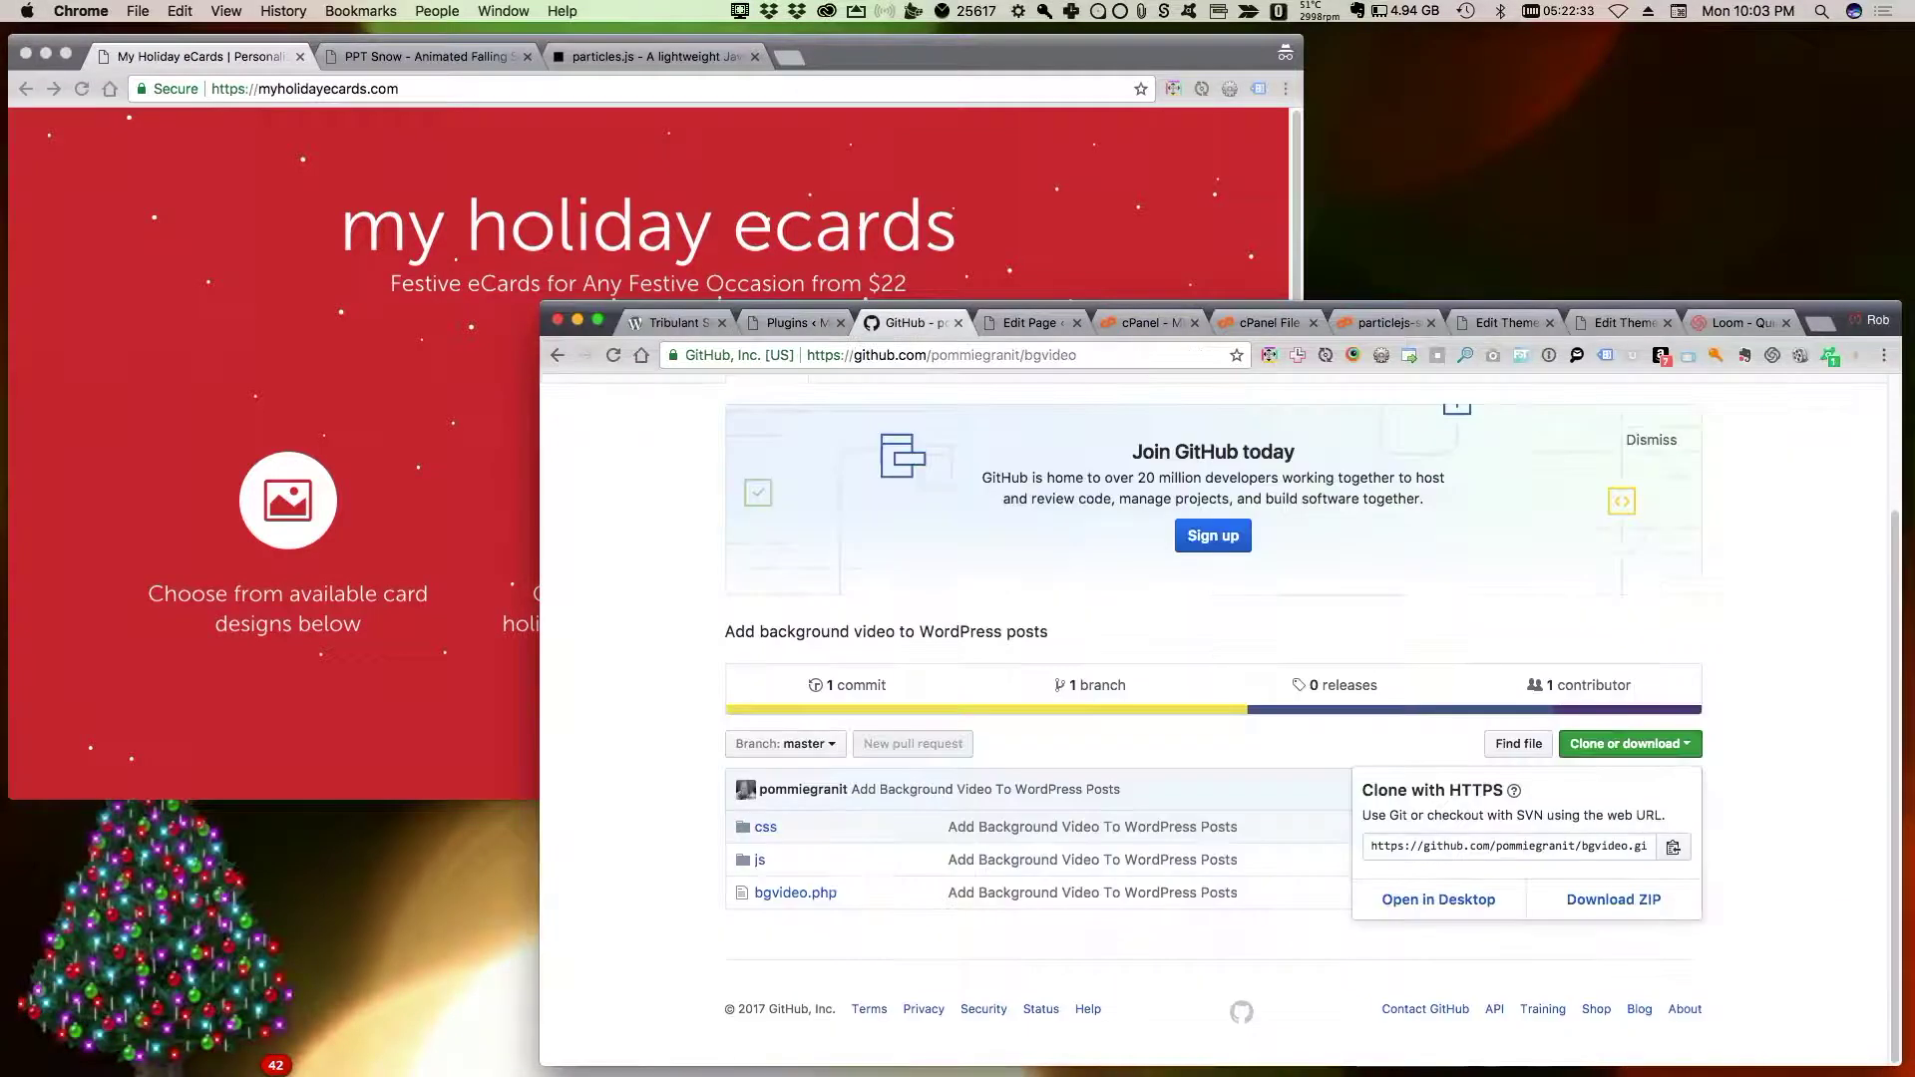
pyautogui.scroll(2, 1213, 719)
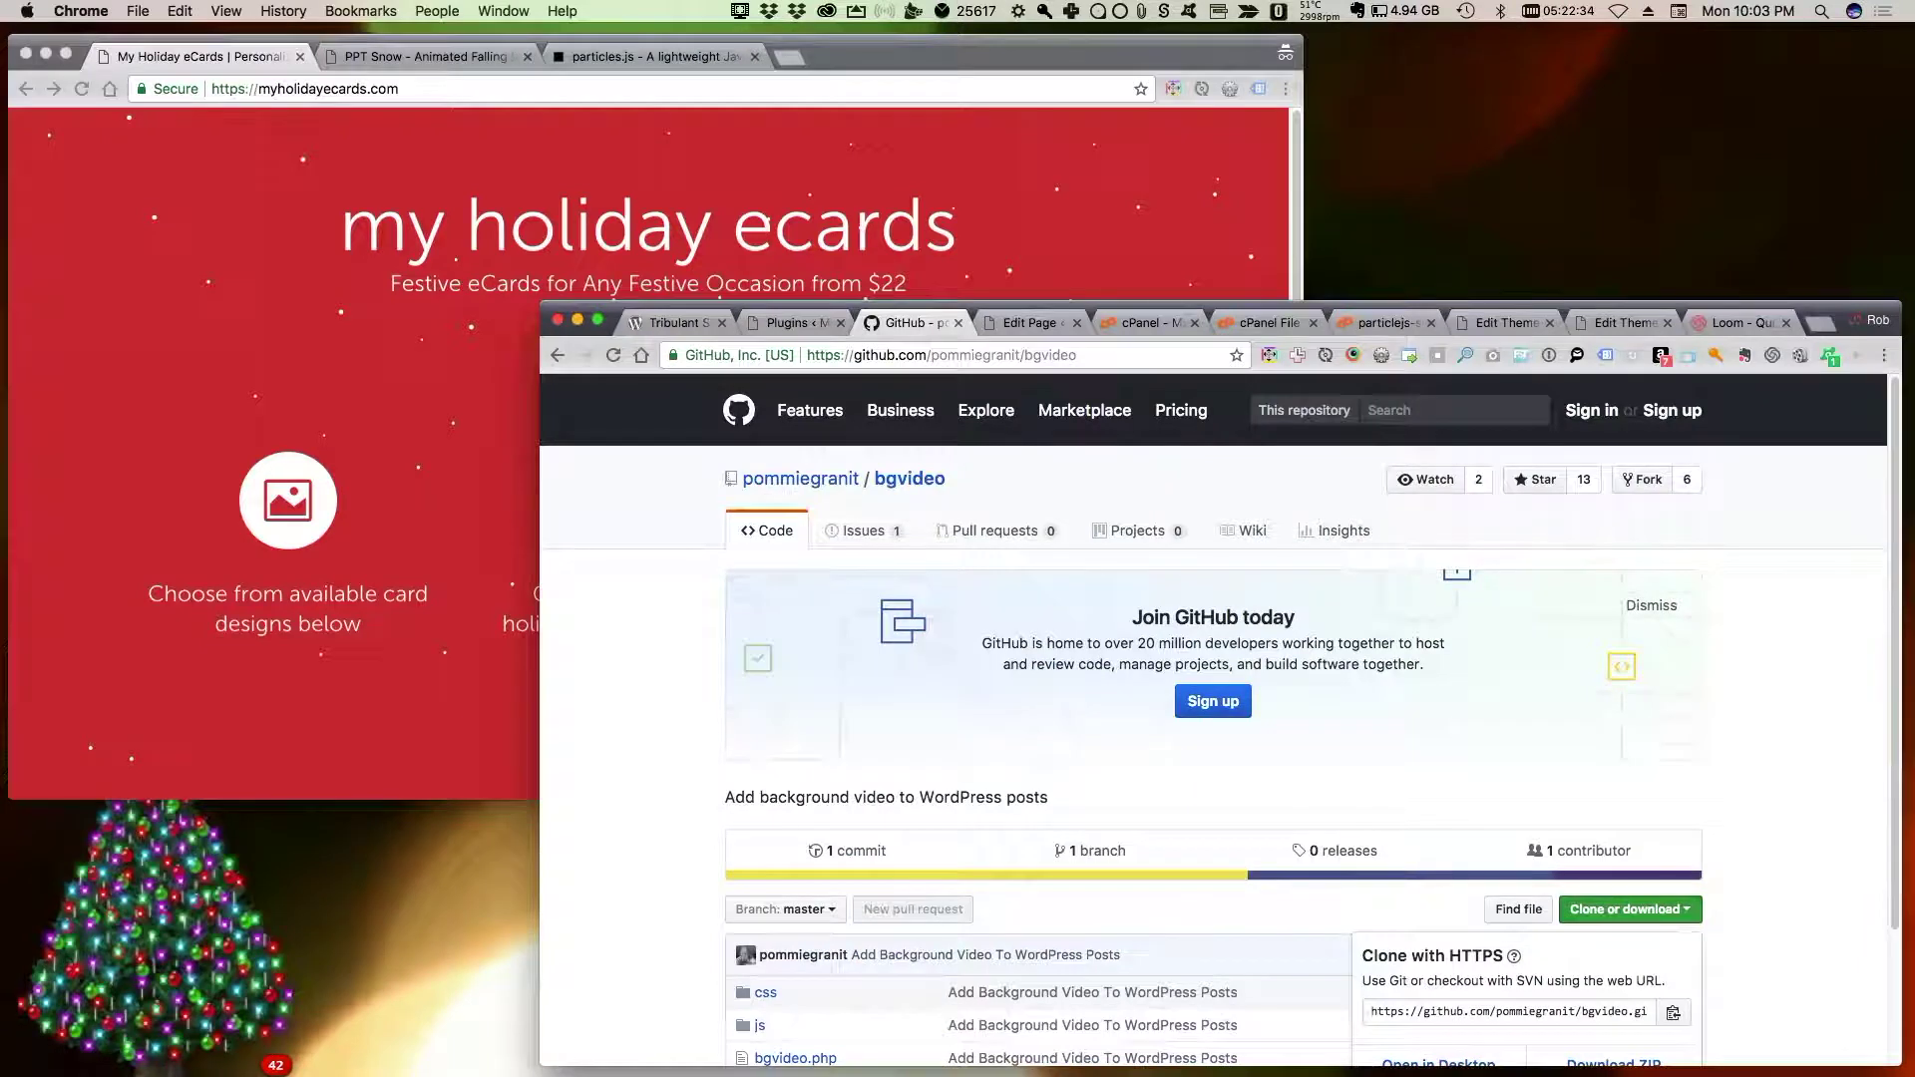
pyautogui.scroll(-1, 1213, 718)
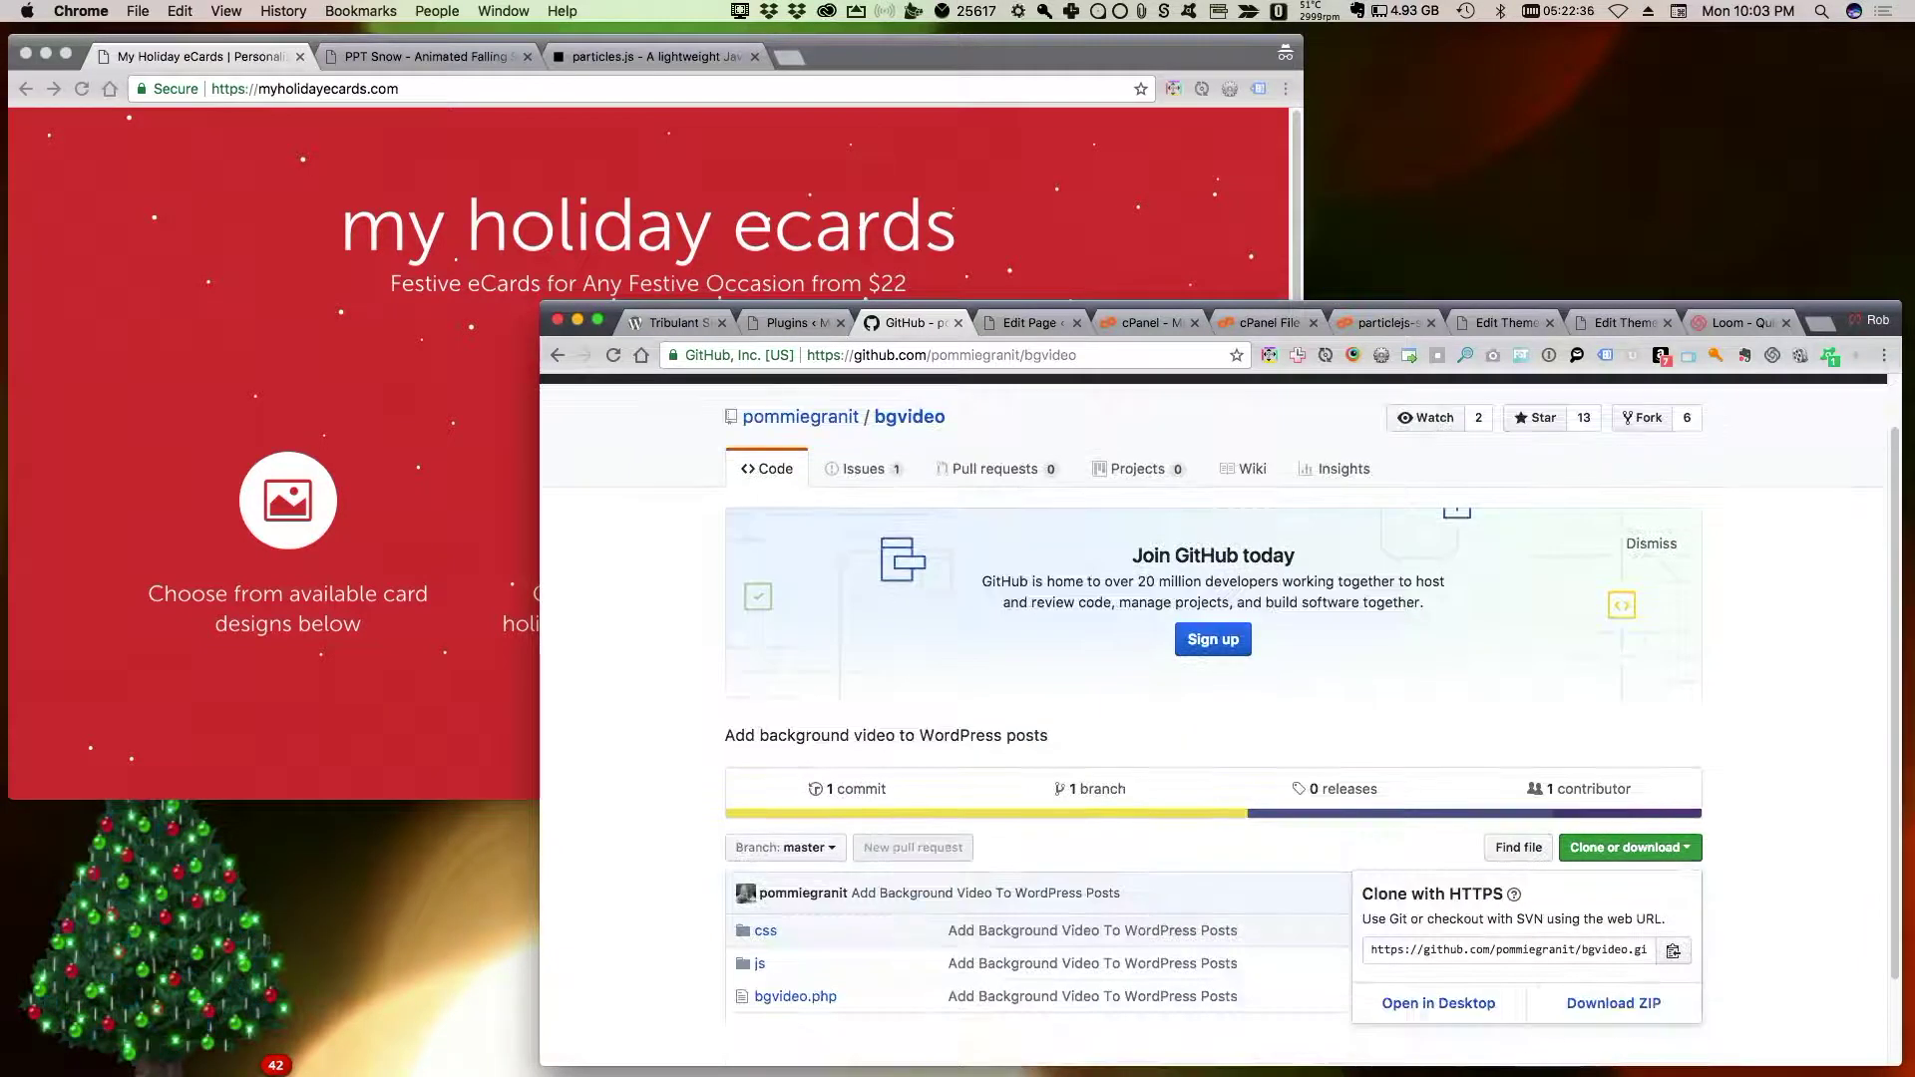
pyautogui.scroll(-2, 1213, 718)
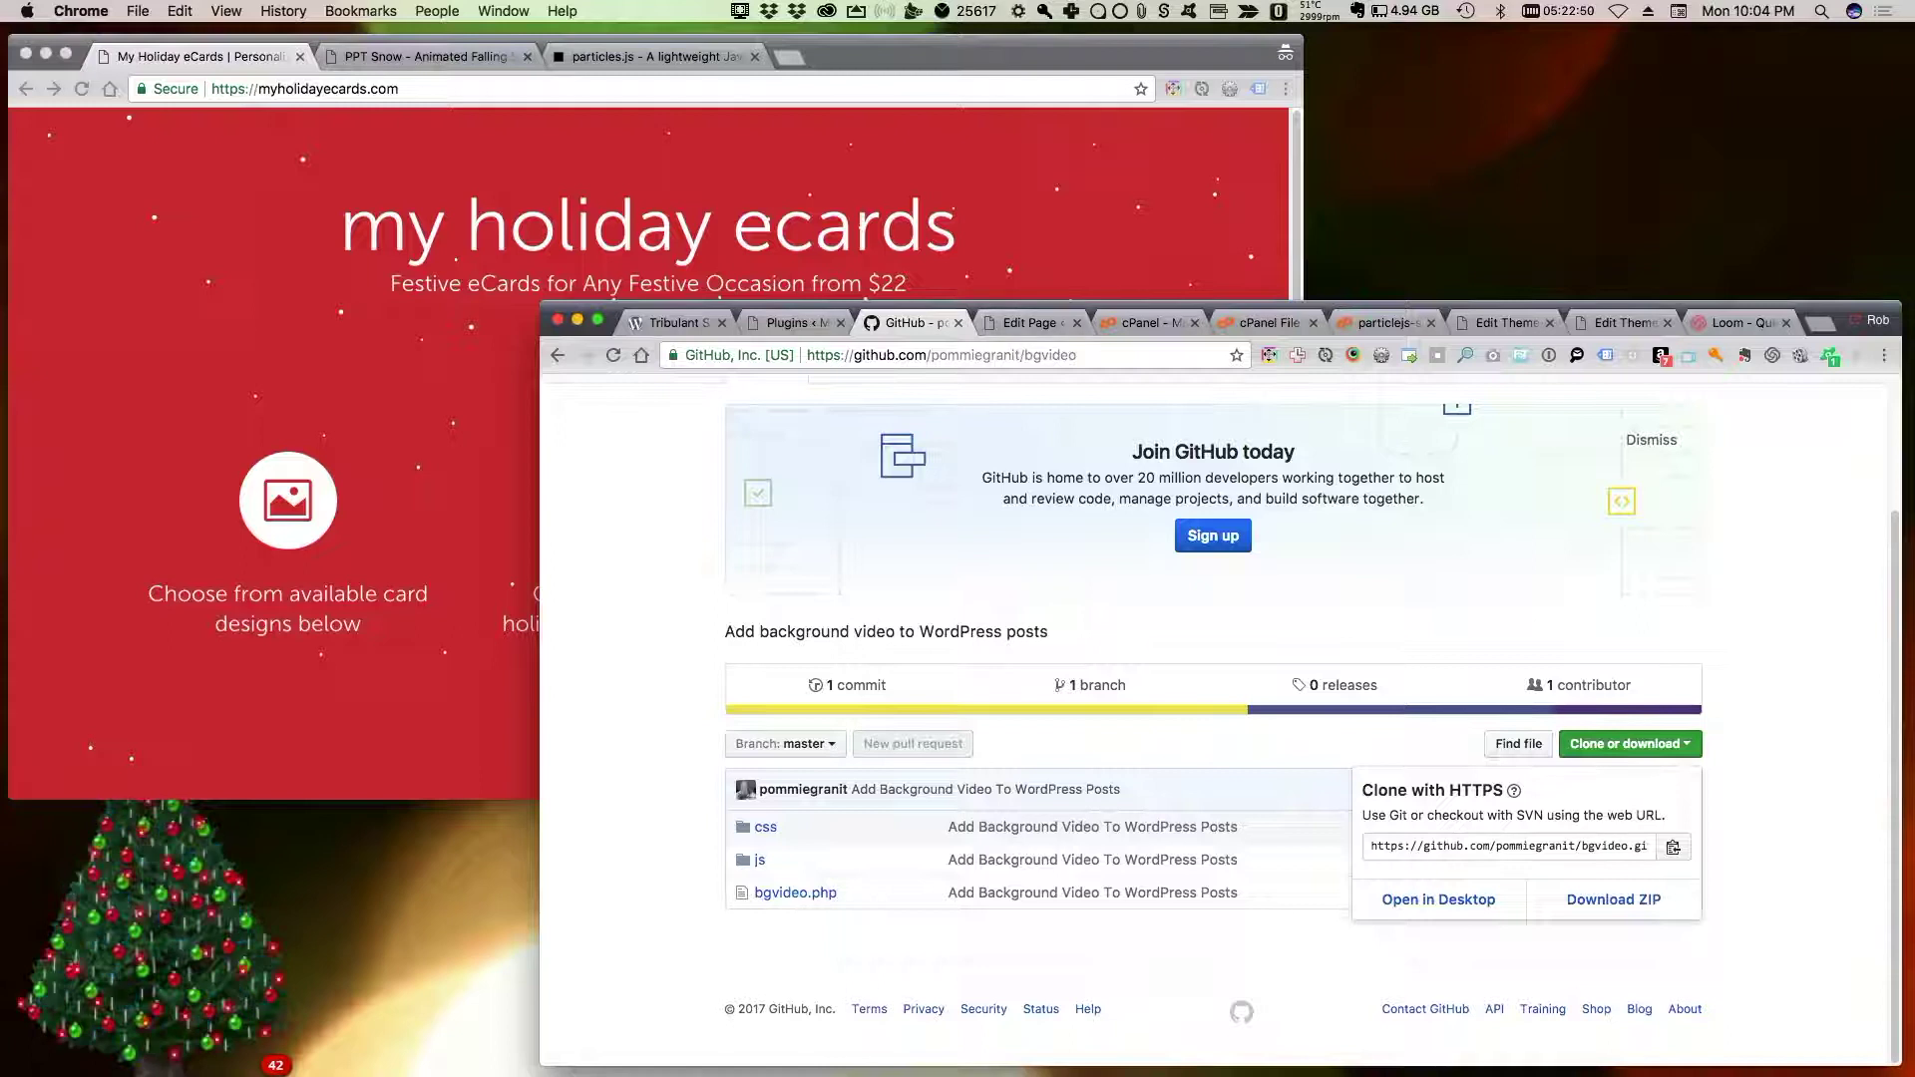
pyautogui.click(1027, 322)
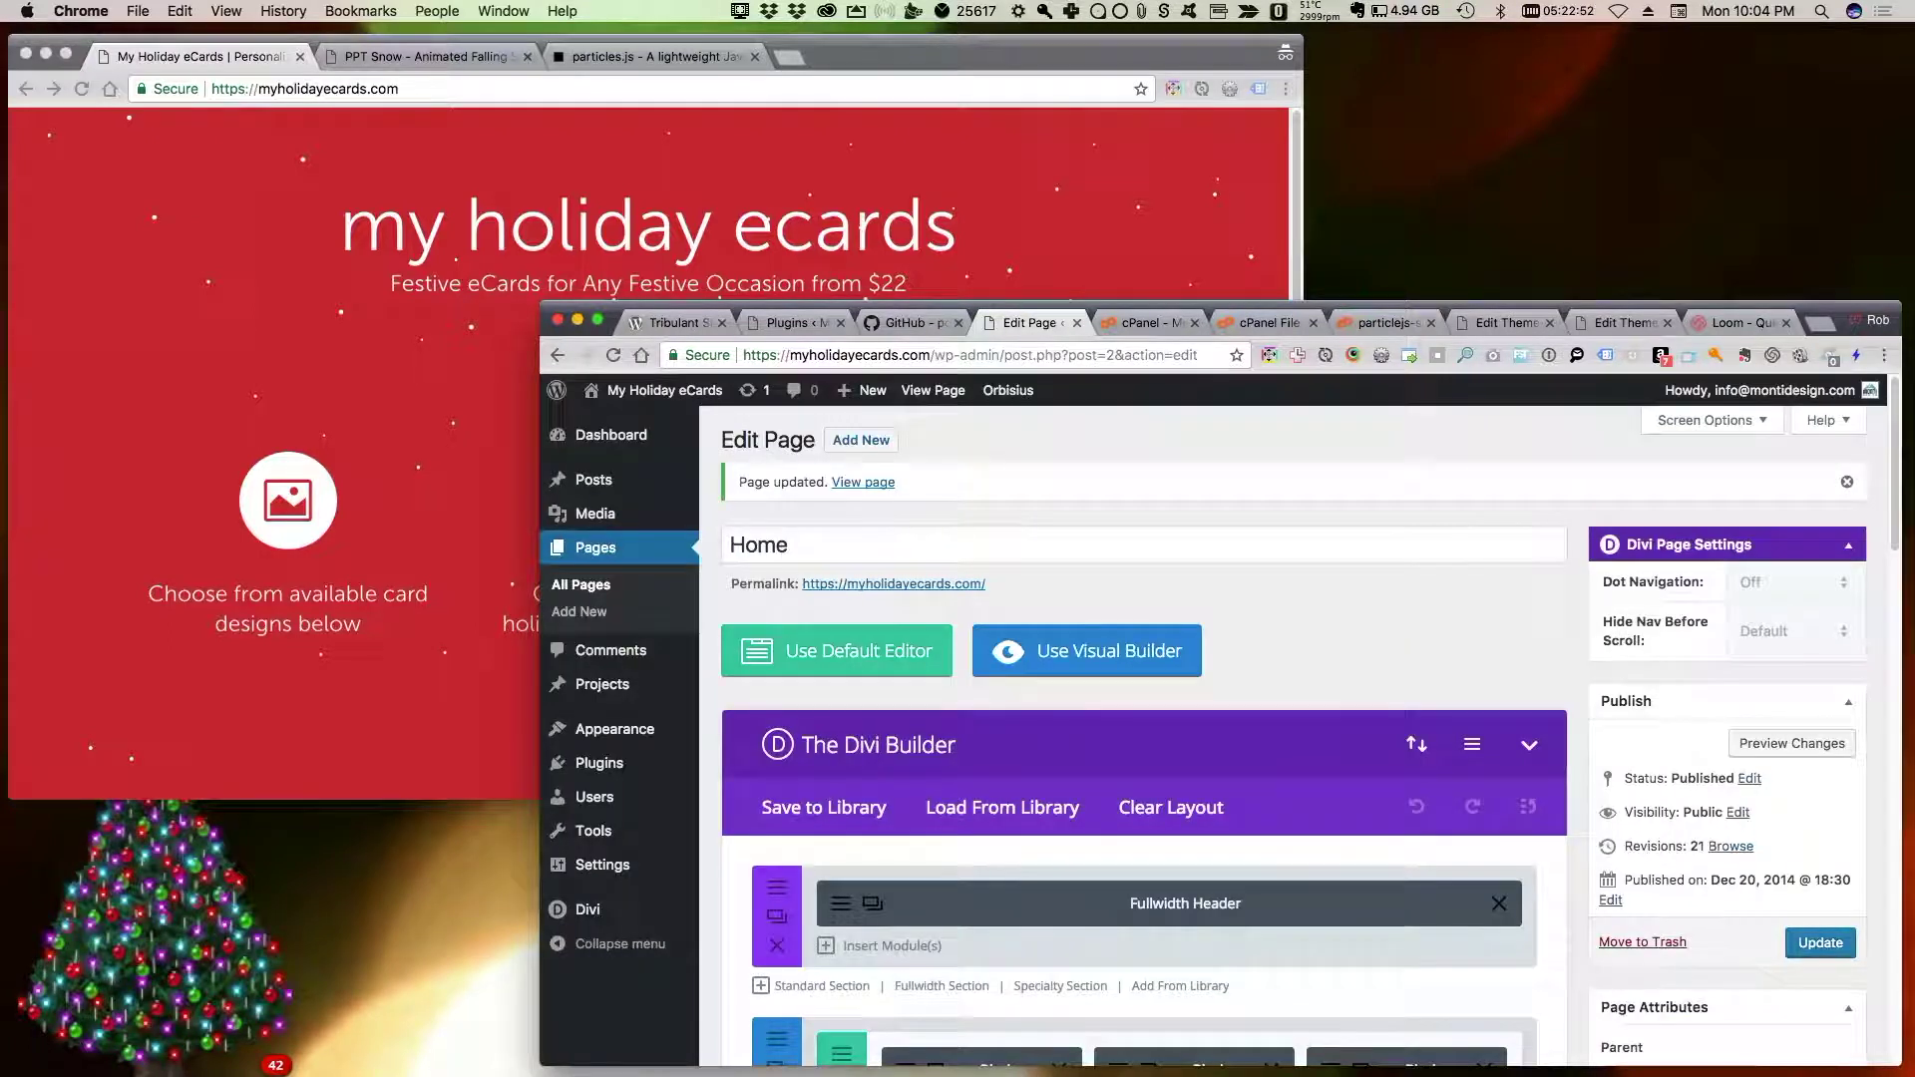
pyautogui.click(841, 904)
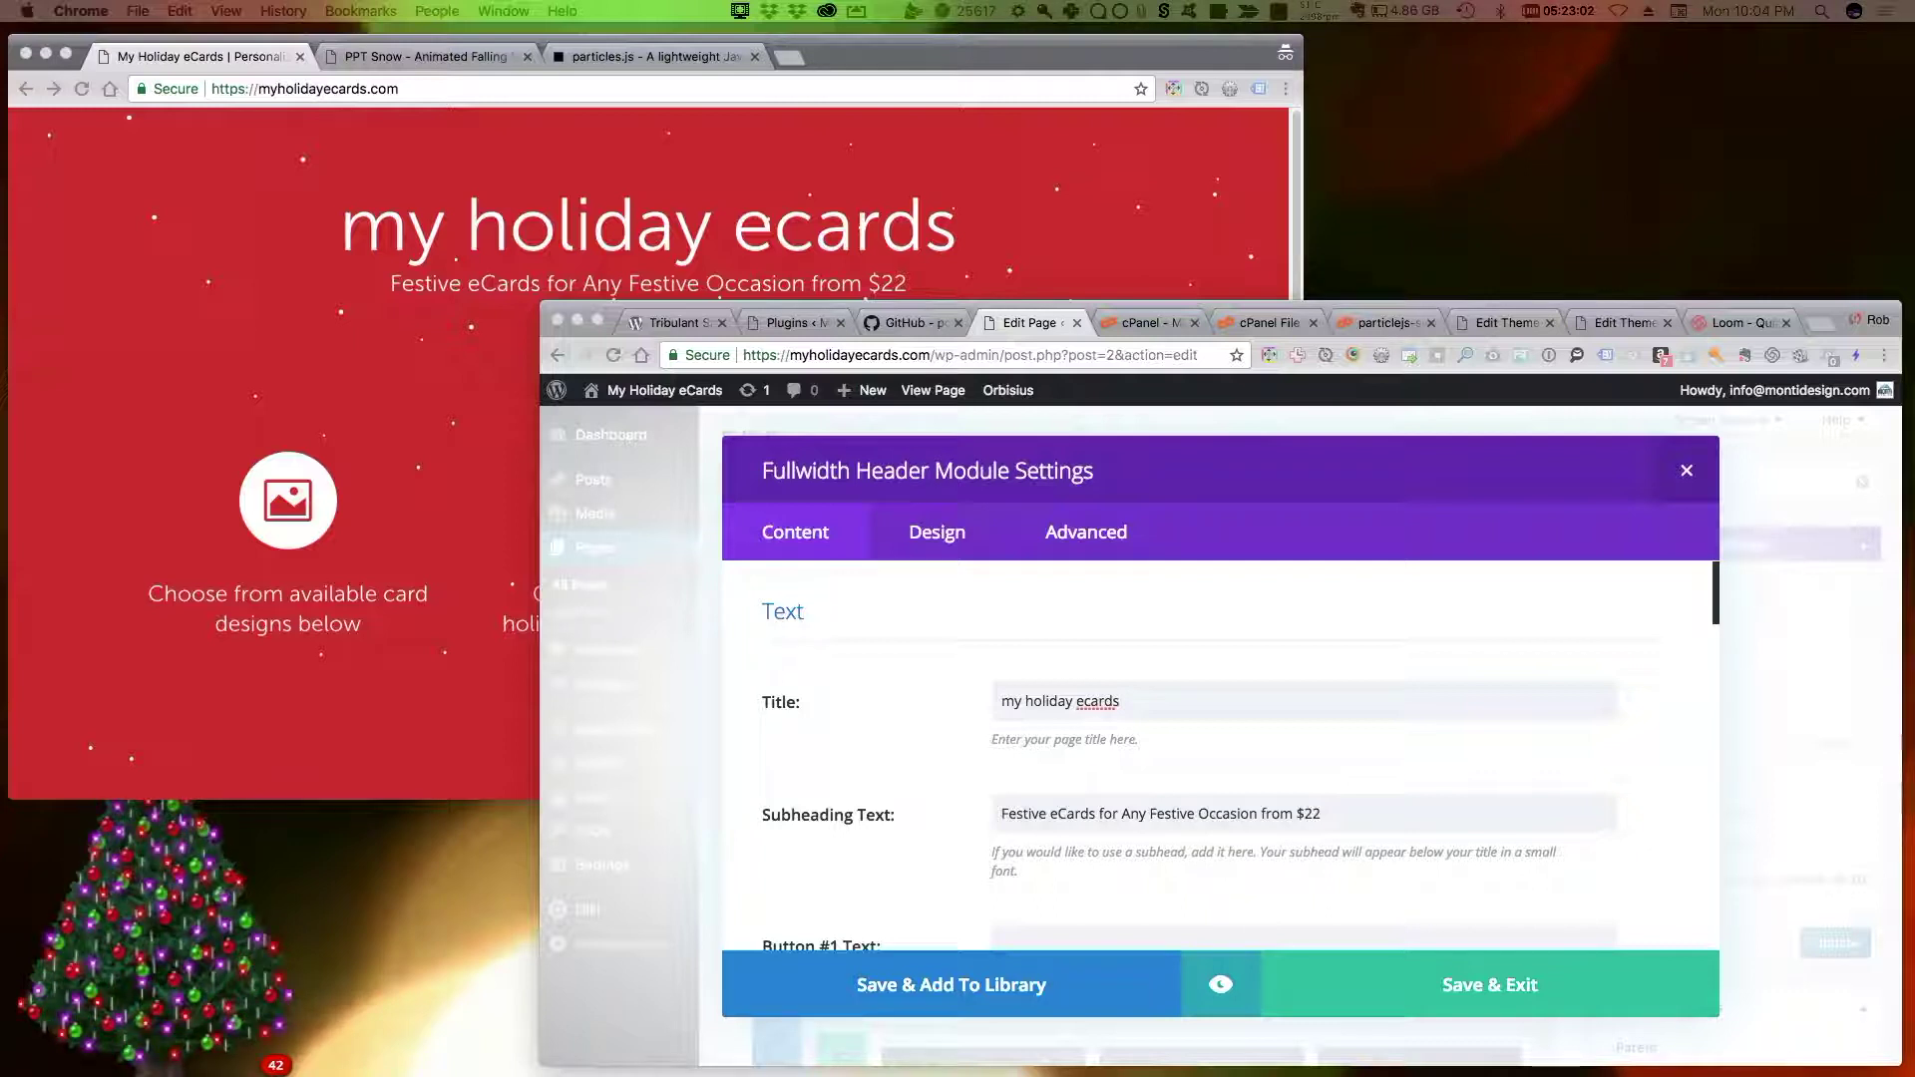
pyautogui.scroll(-10, 1217, 758)
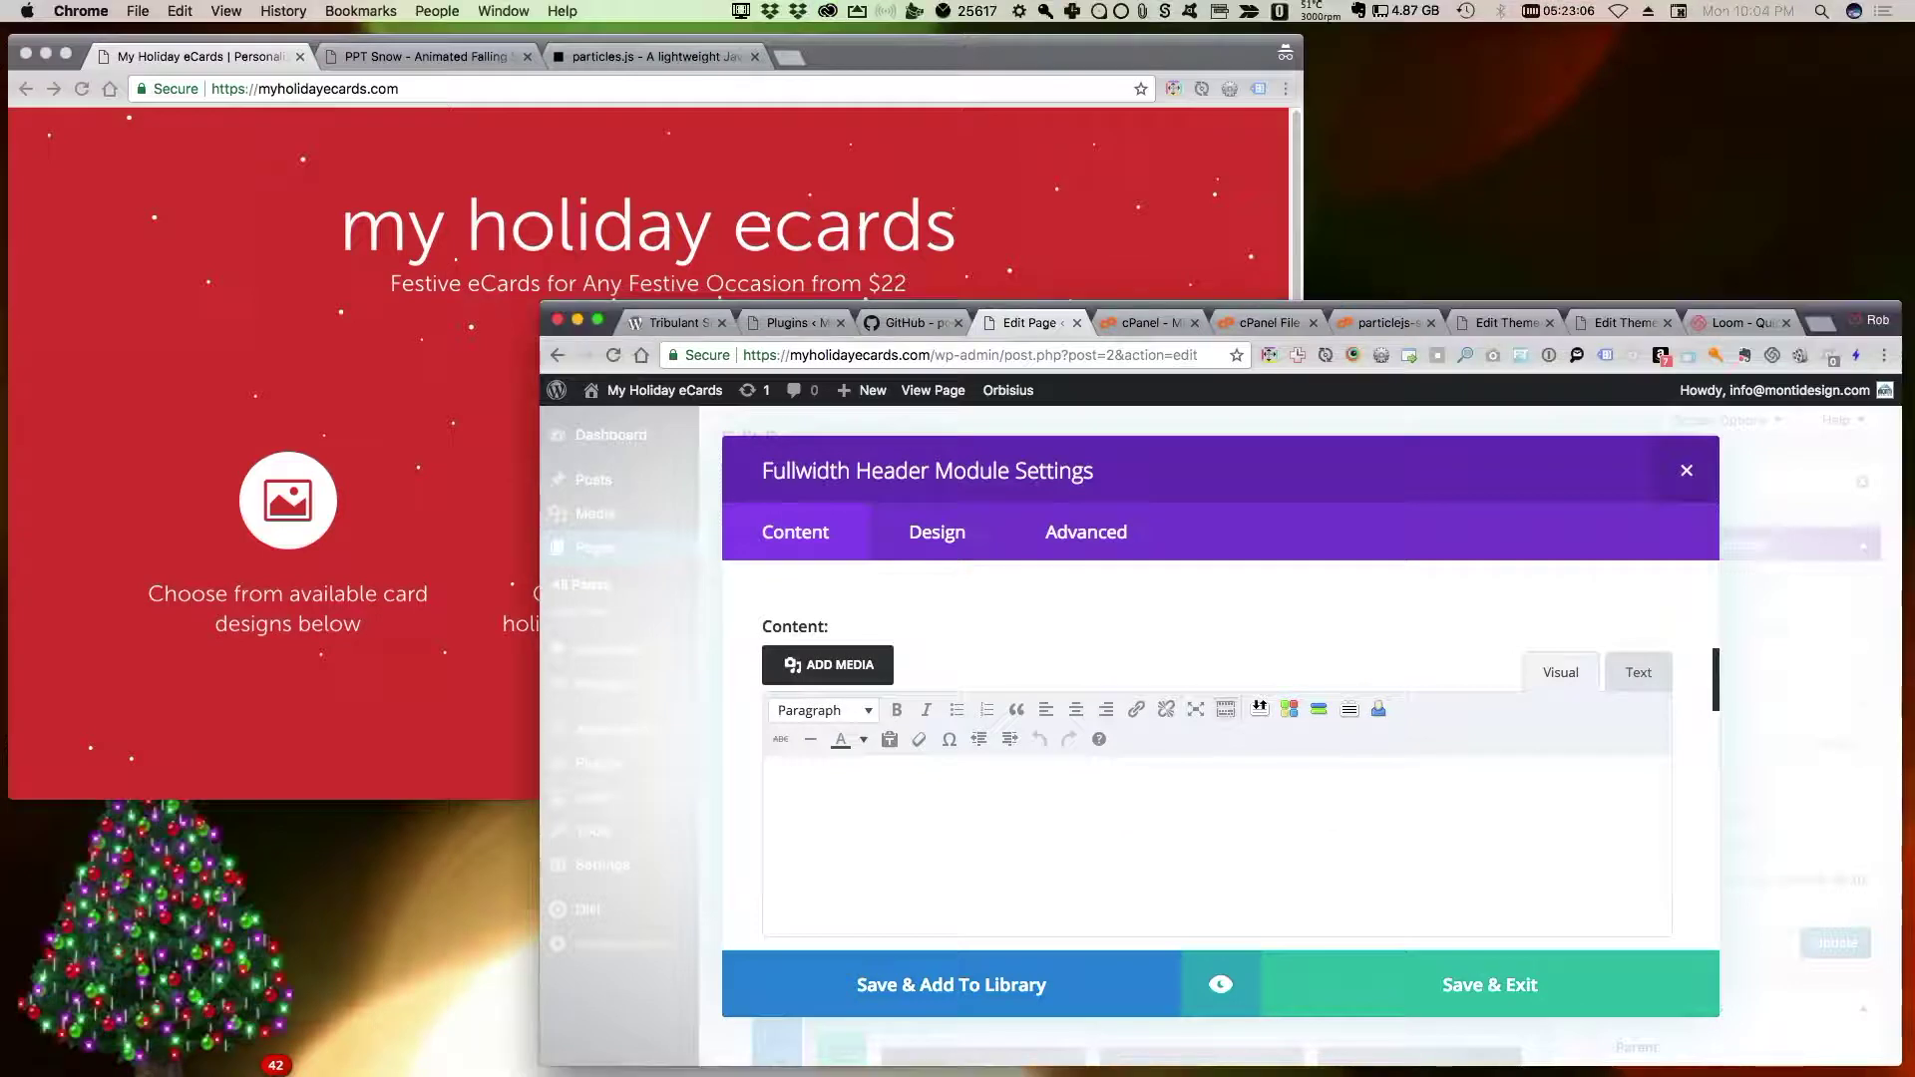
pyautogui.write('[bgvideo mp4="https://myholidayecards.s3.amazonaws.com/snow-bg-video-web.mp4" width="1280" height="720"]')
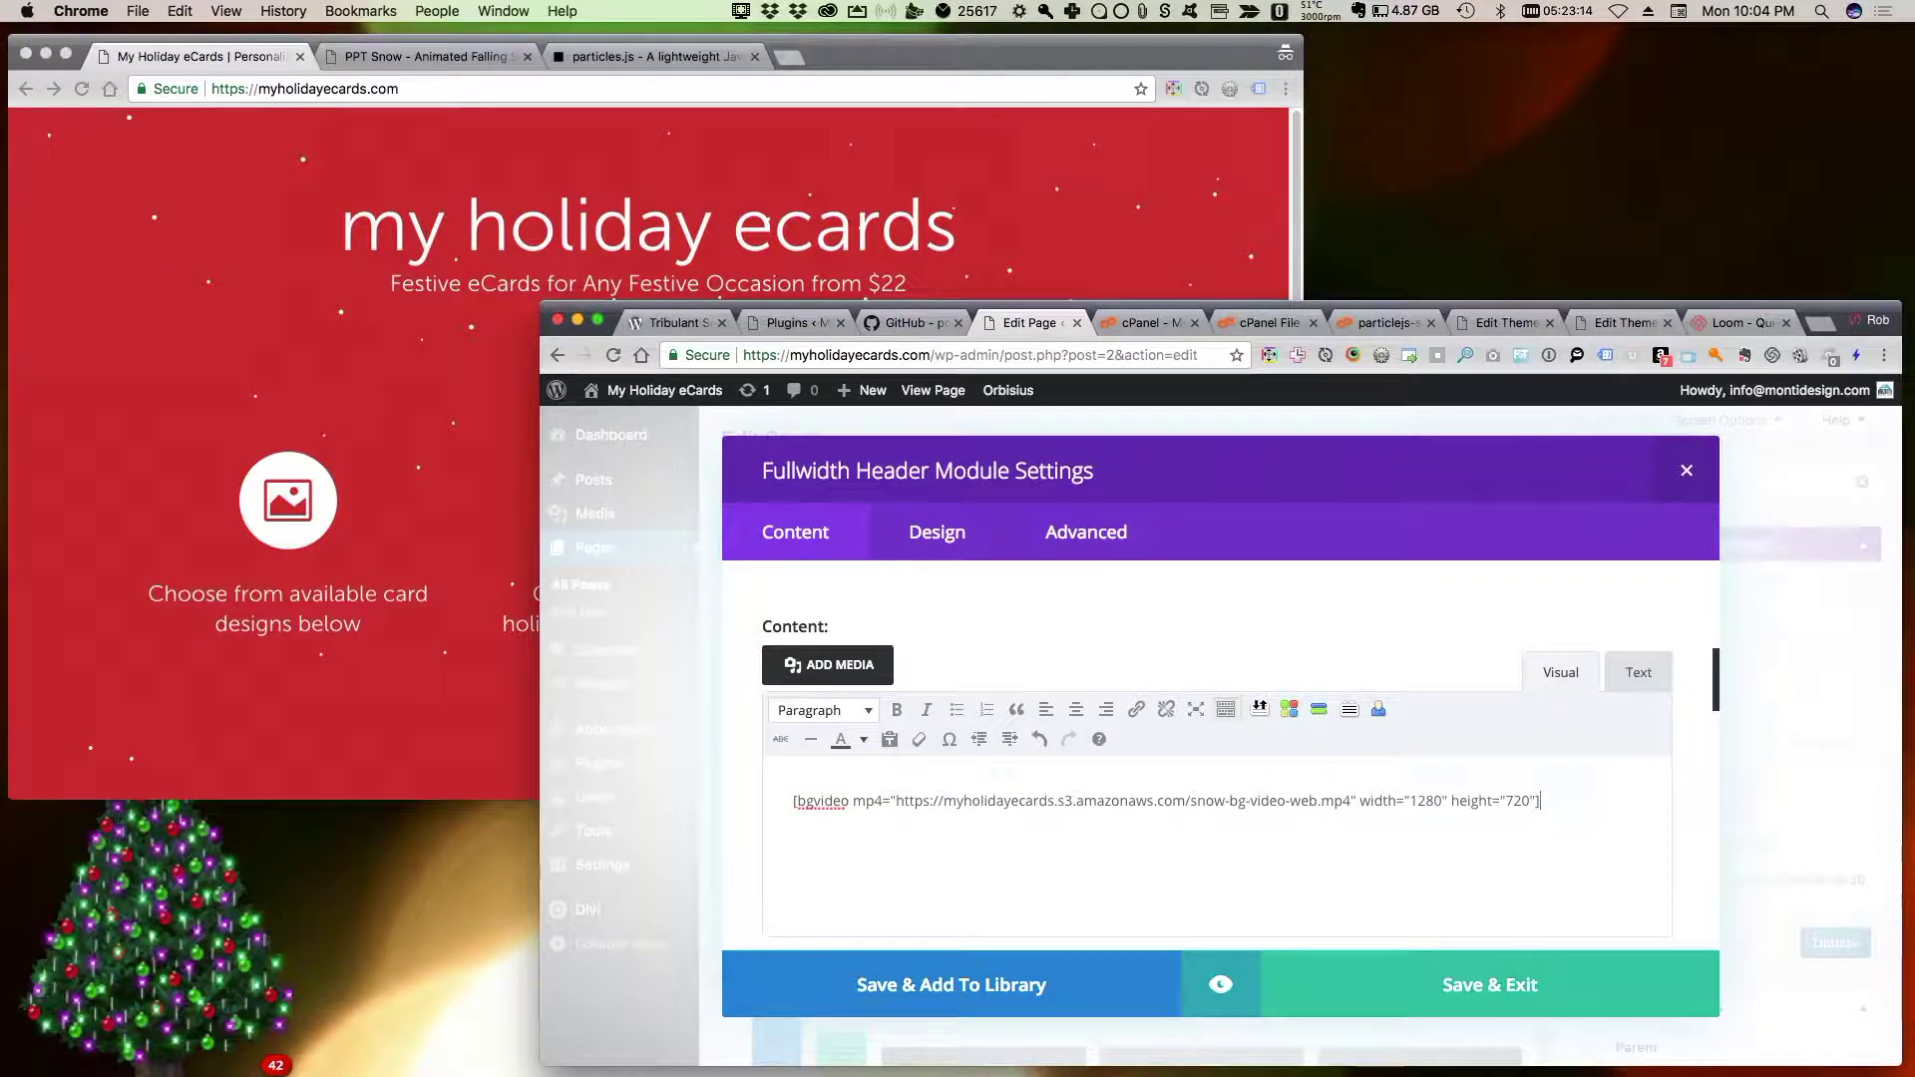
# Save the Fullwidth Header module with its bgvideo shortcode and update the Home page
pyautogui.moveTo(895, 801); pyautogui.dragTo(1350, 801)
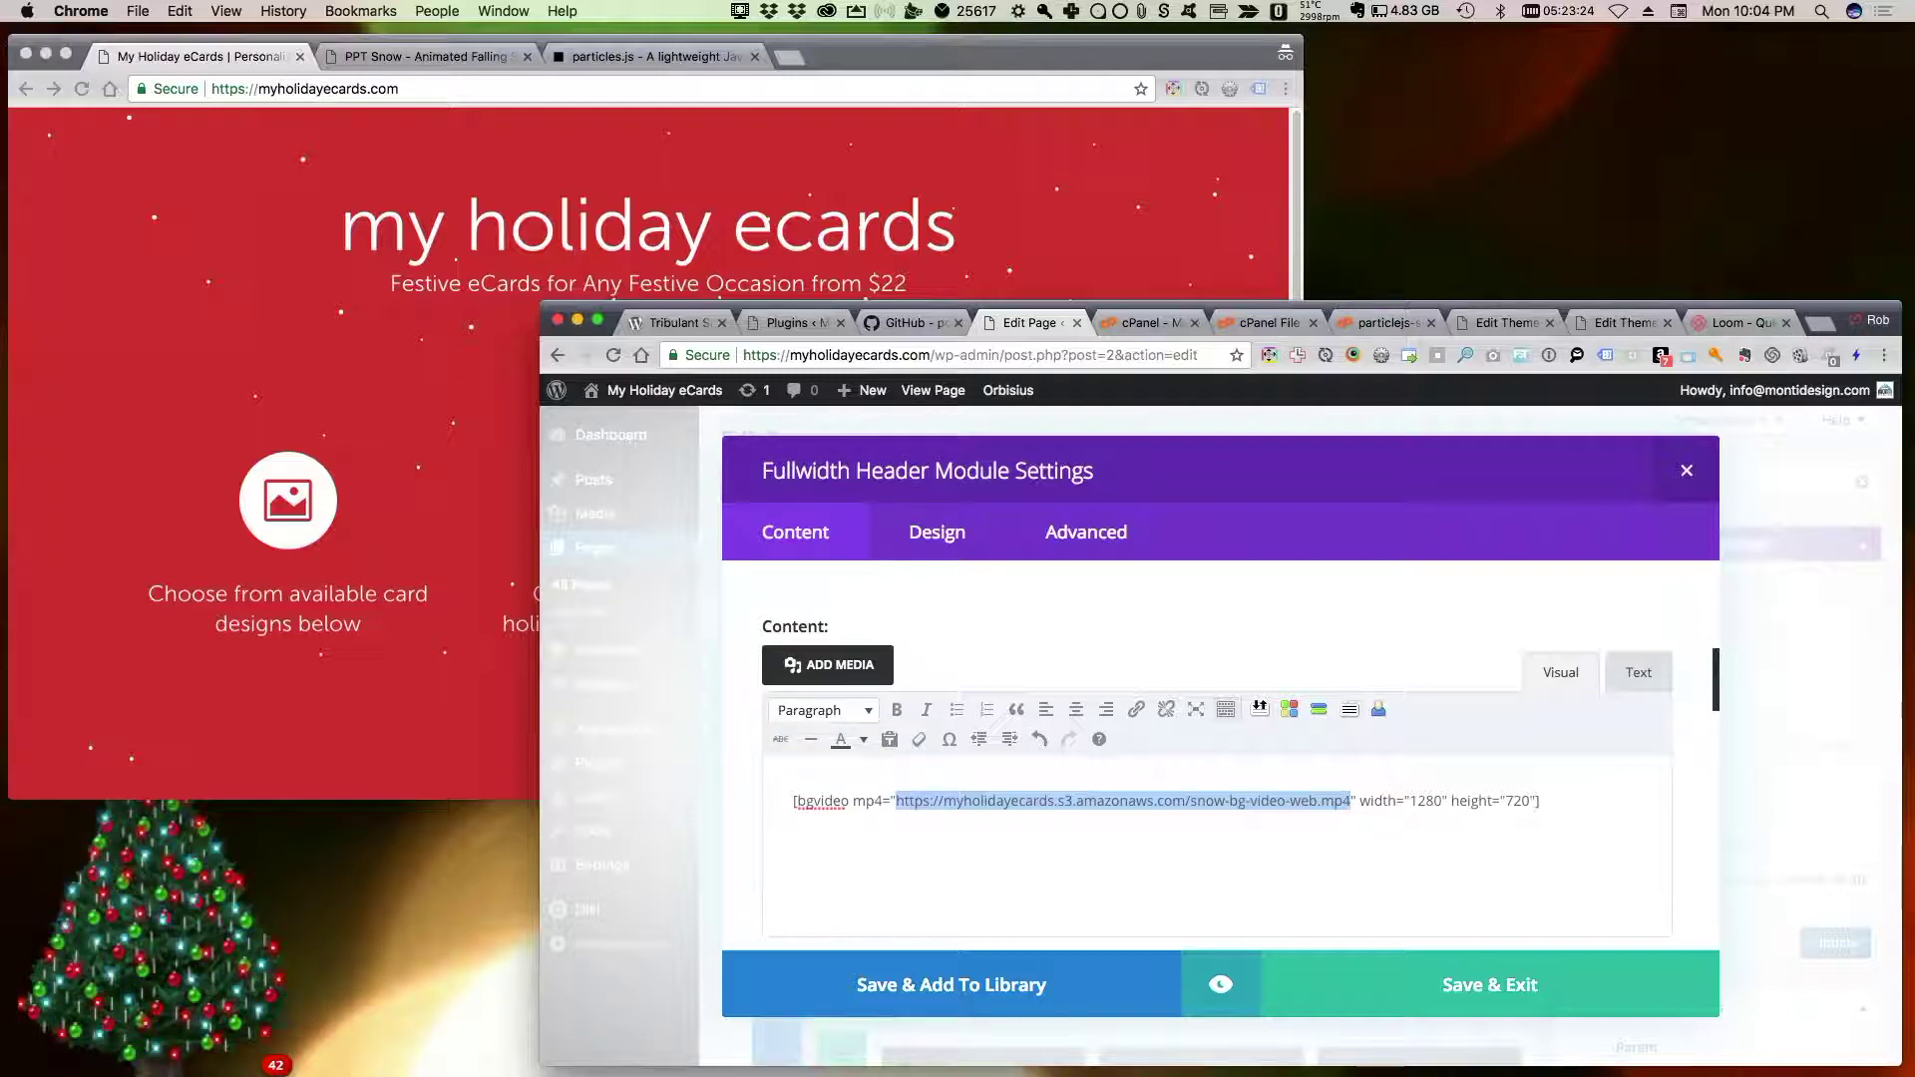
pyautogui.click(1217, 858)
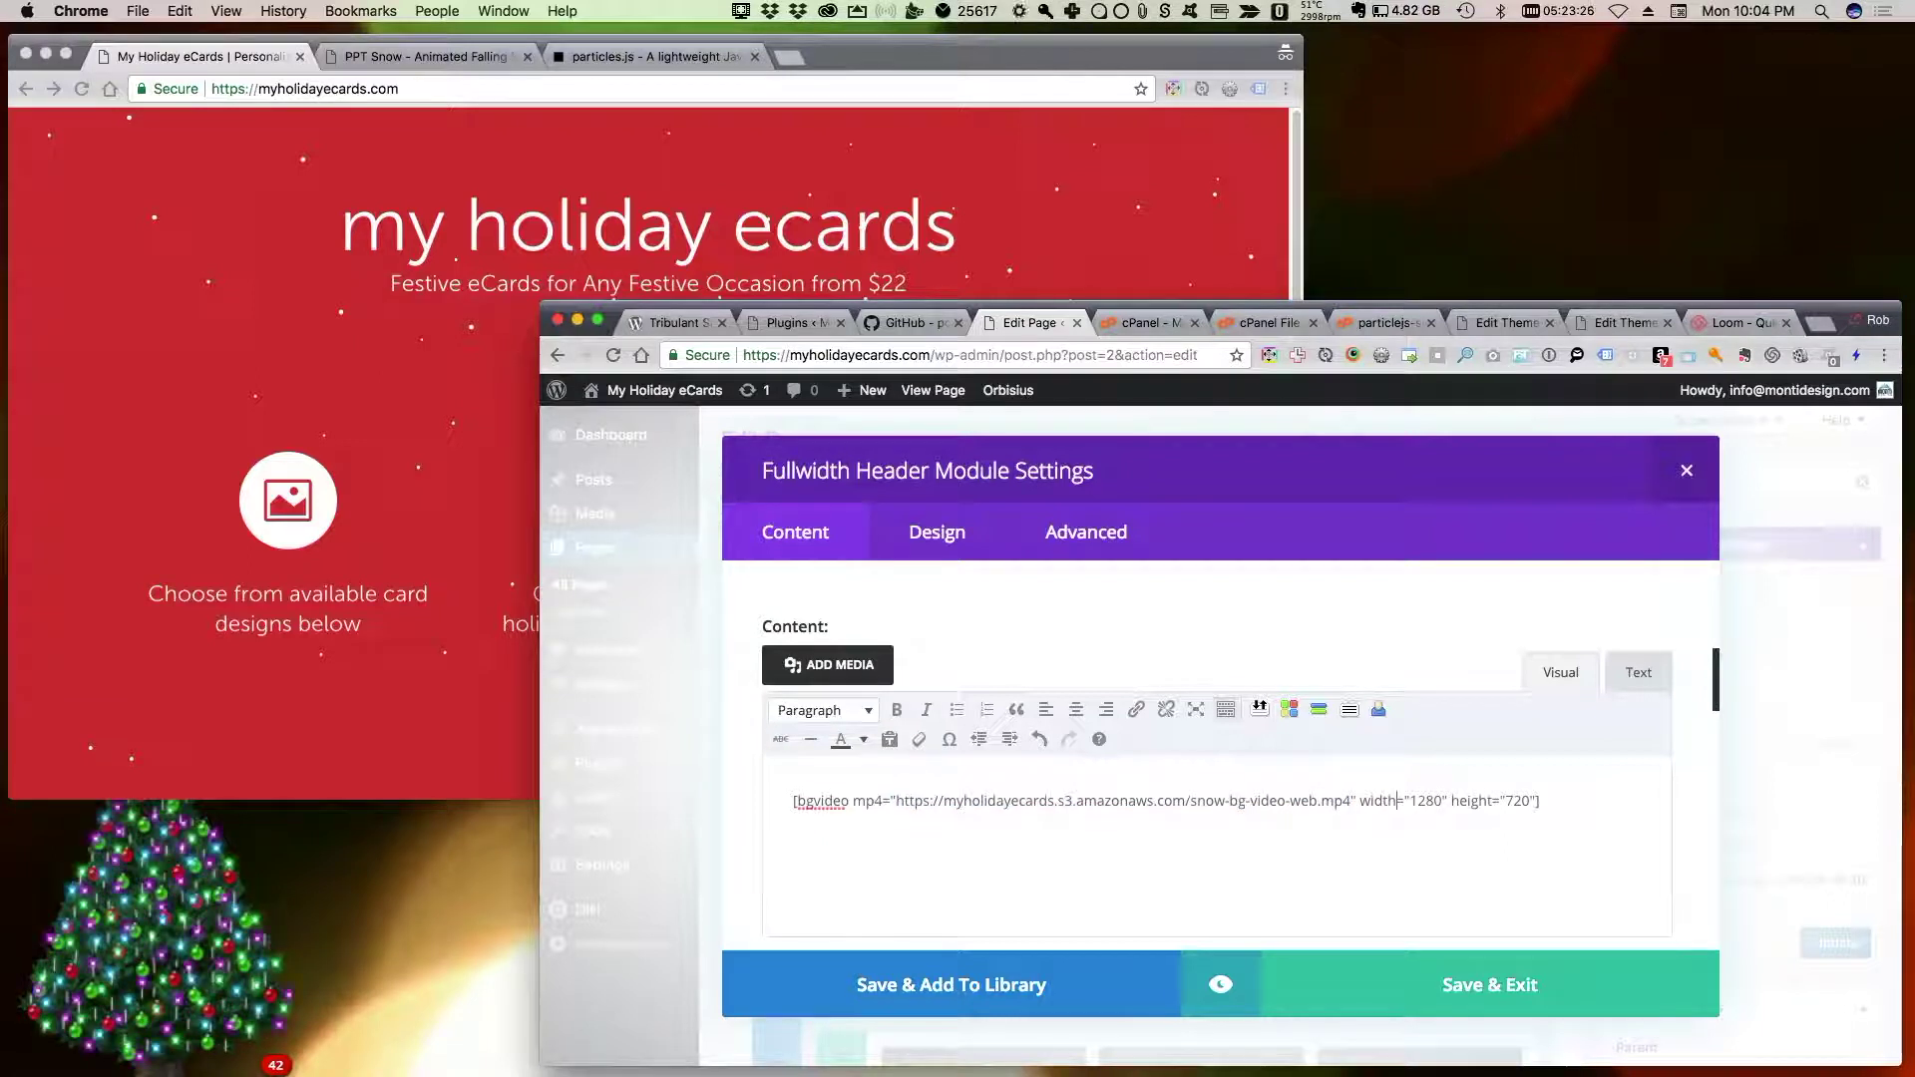
pyautogui.moveTo(1361, 801); pyautogui.dragTo(1407, 801)
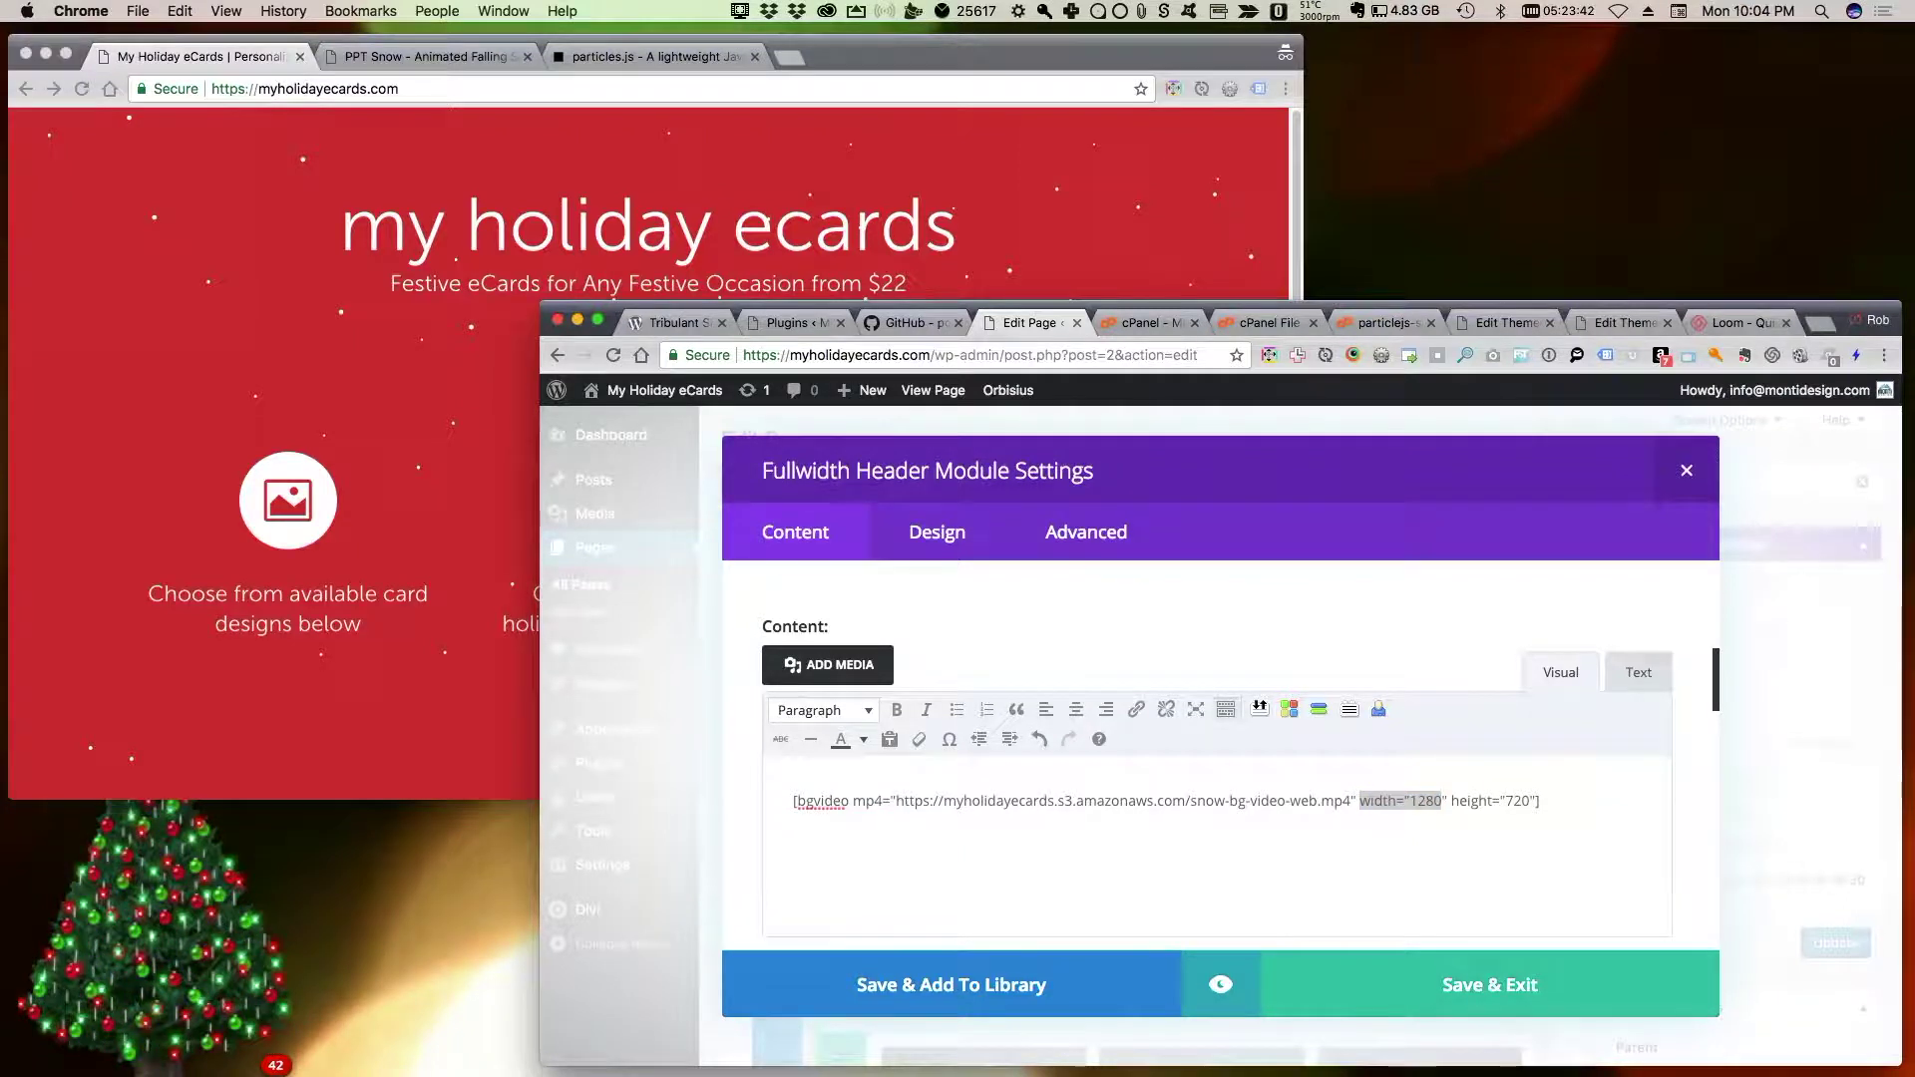
pyautogui.click(1489, 985)
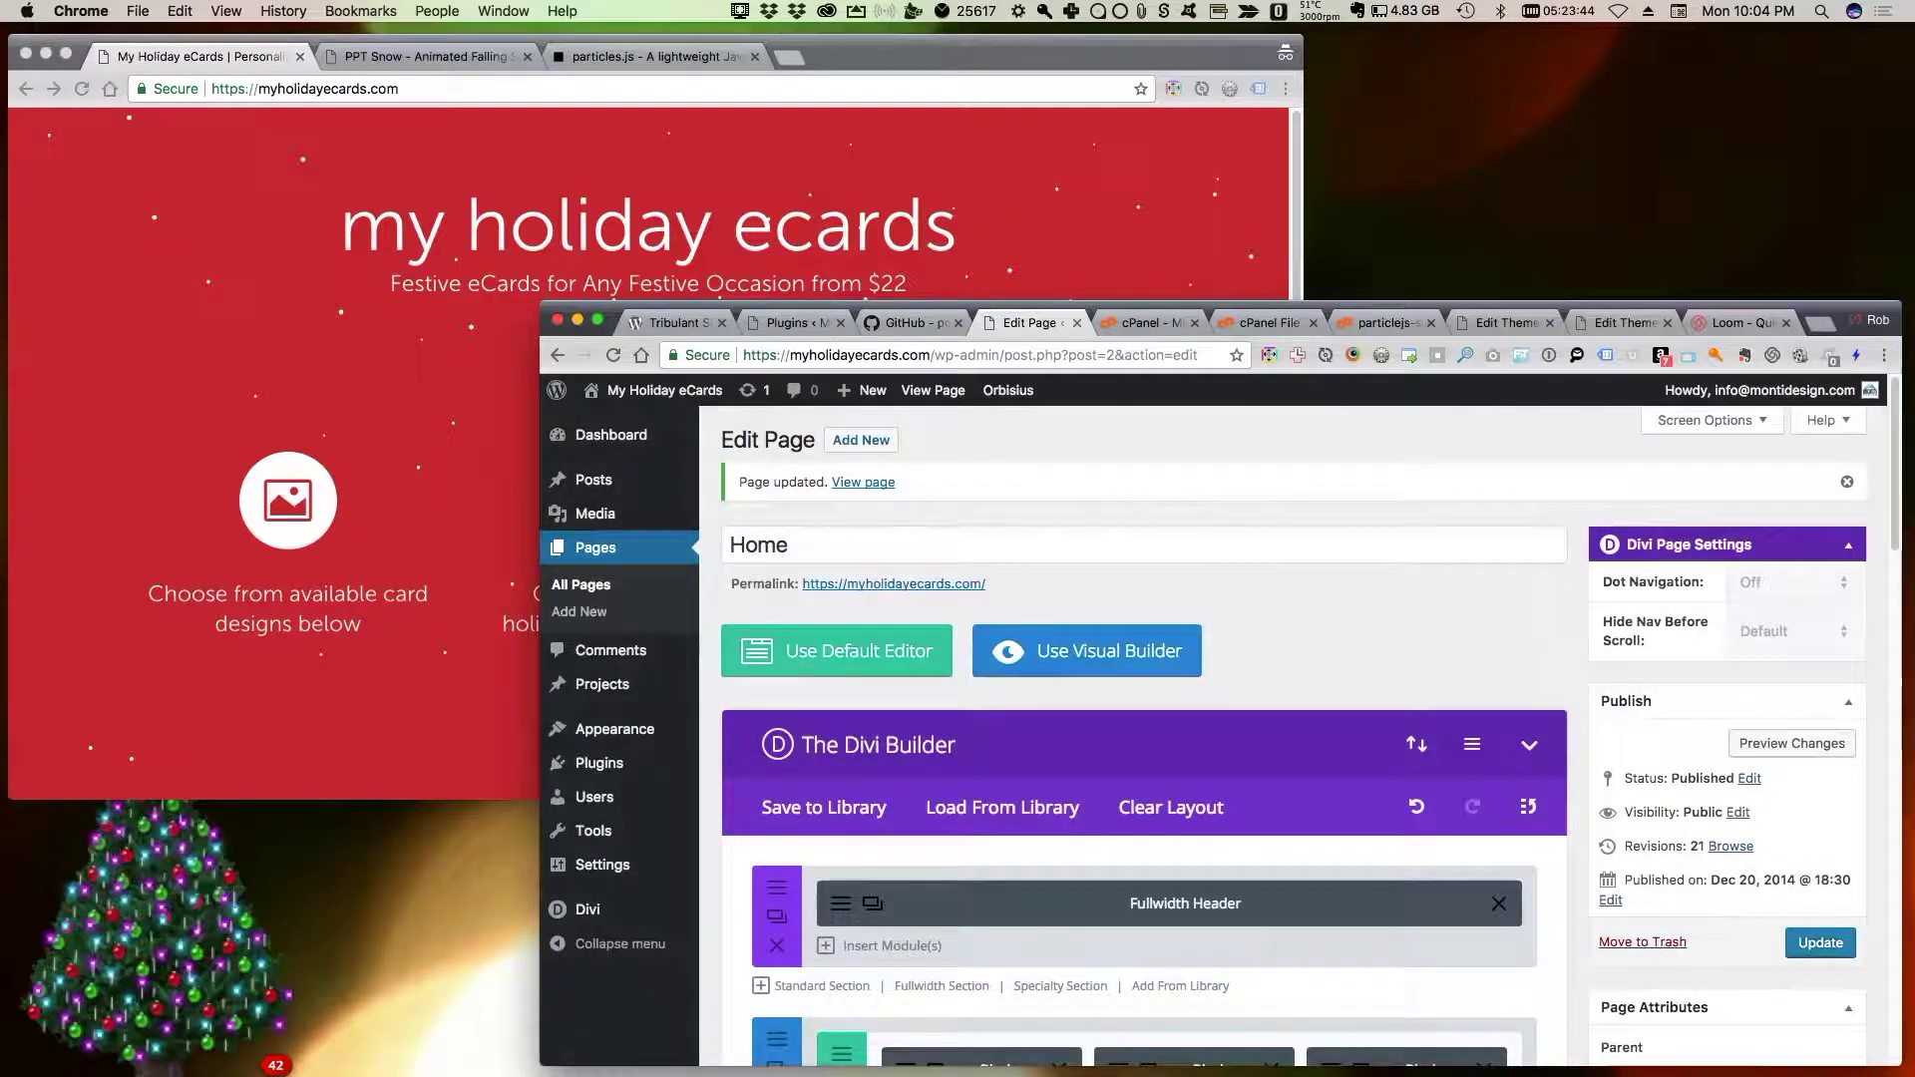
pyautogui.click(1826, 943)
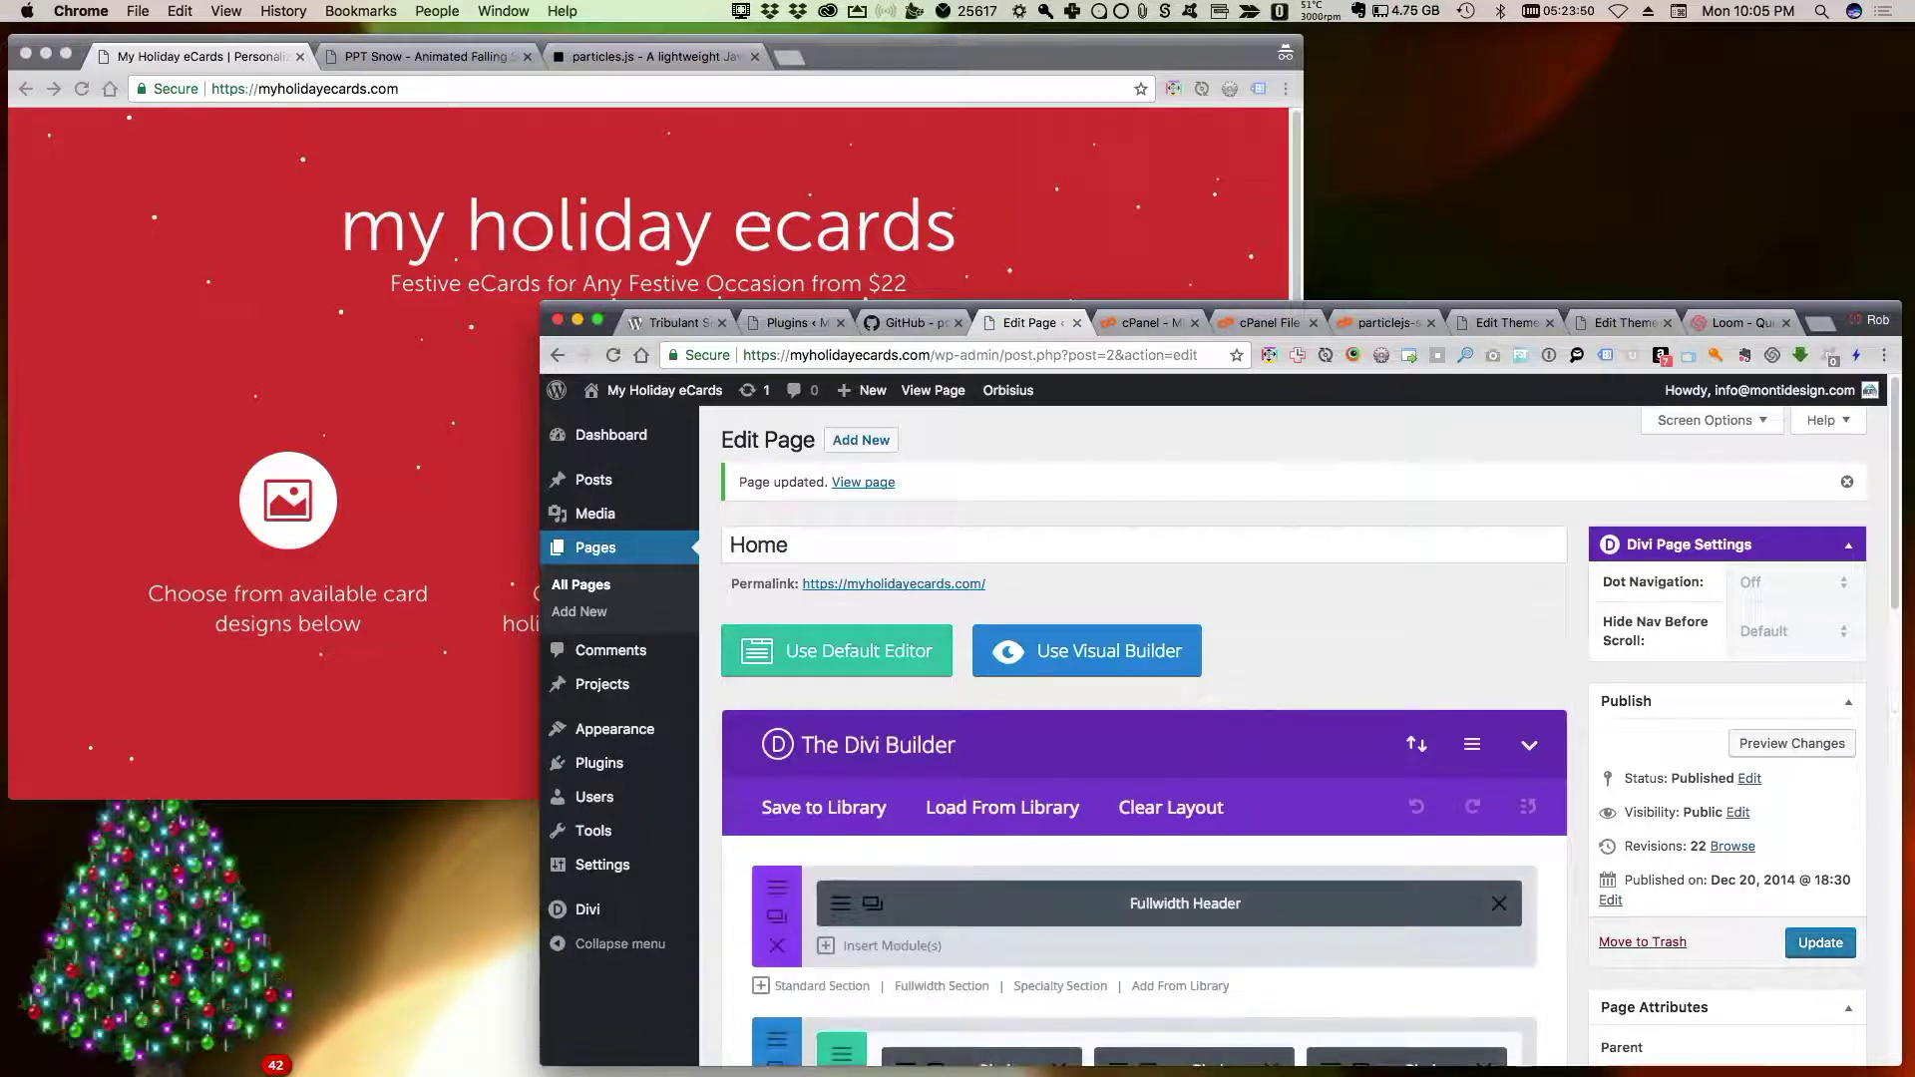
# Reload the My Holiday eCards homepage and examine the background snow video from the header down to the design thumbnails
pyautogui.press('super+grave')
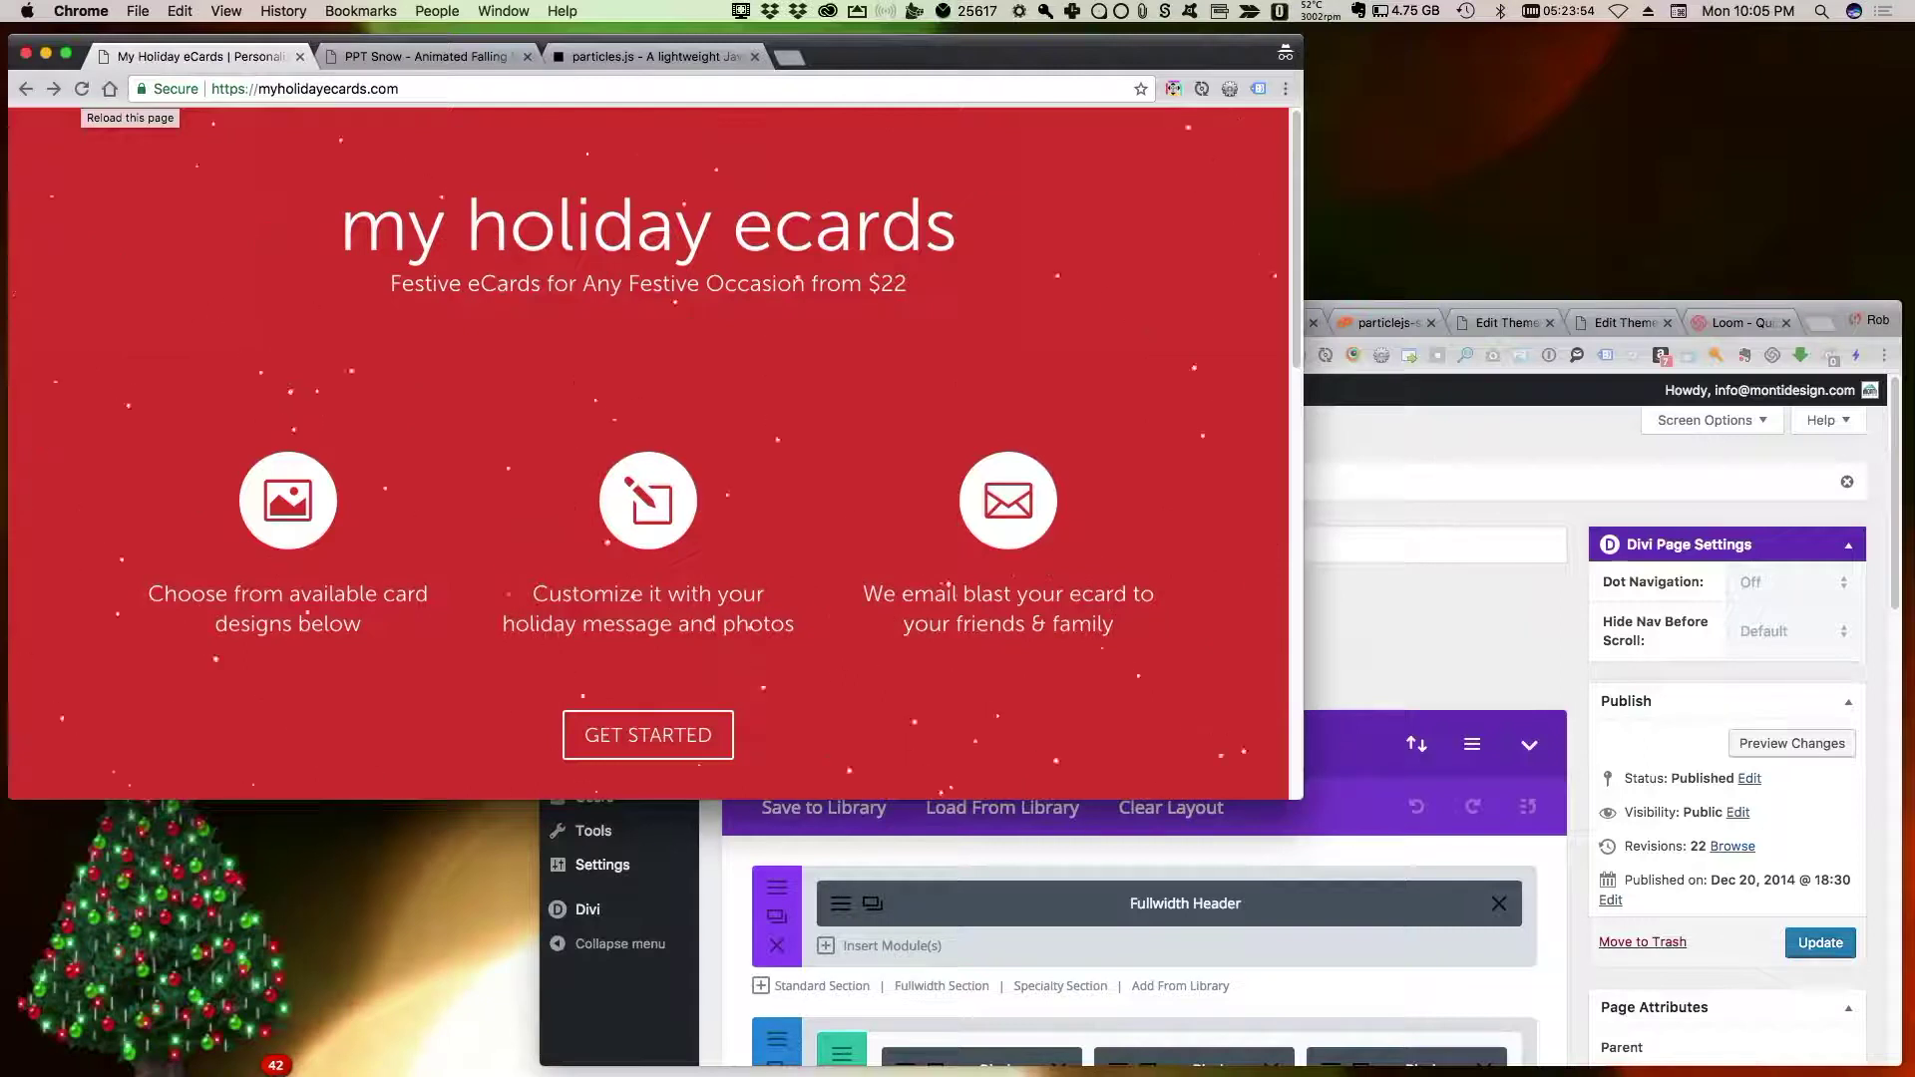
pyautogui.click(82, 89)
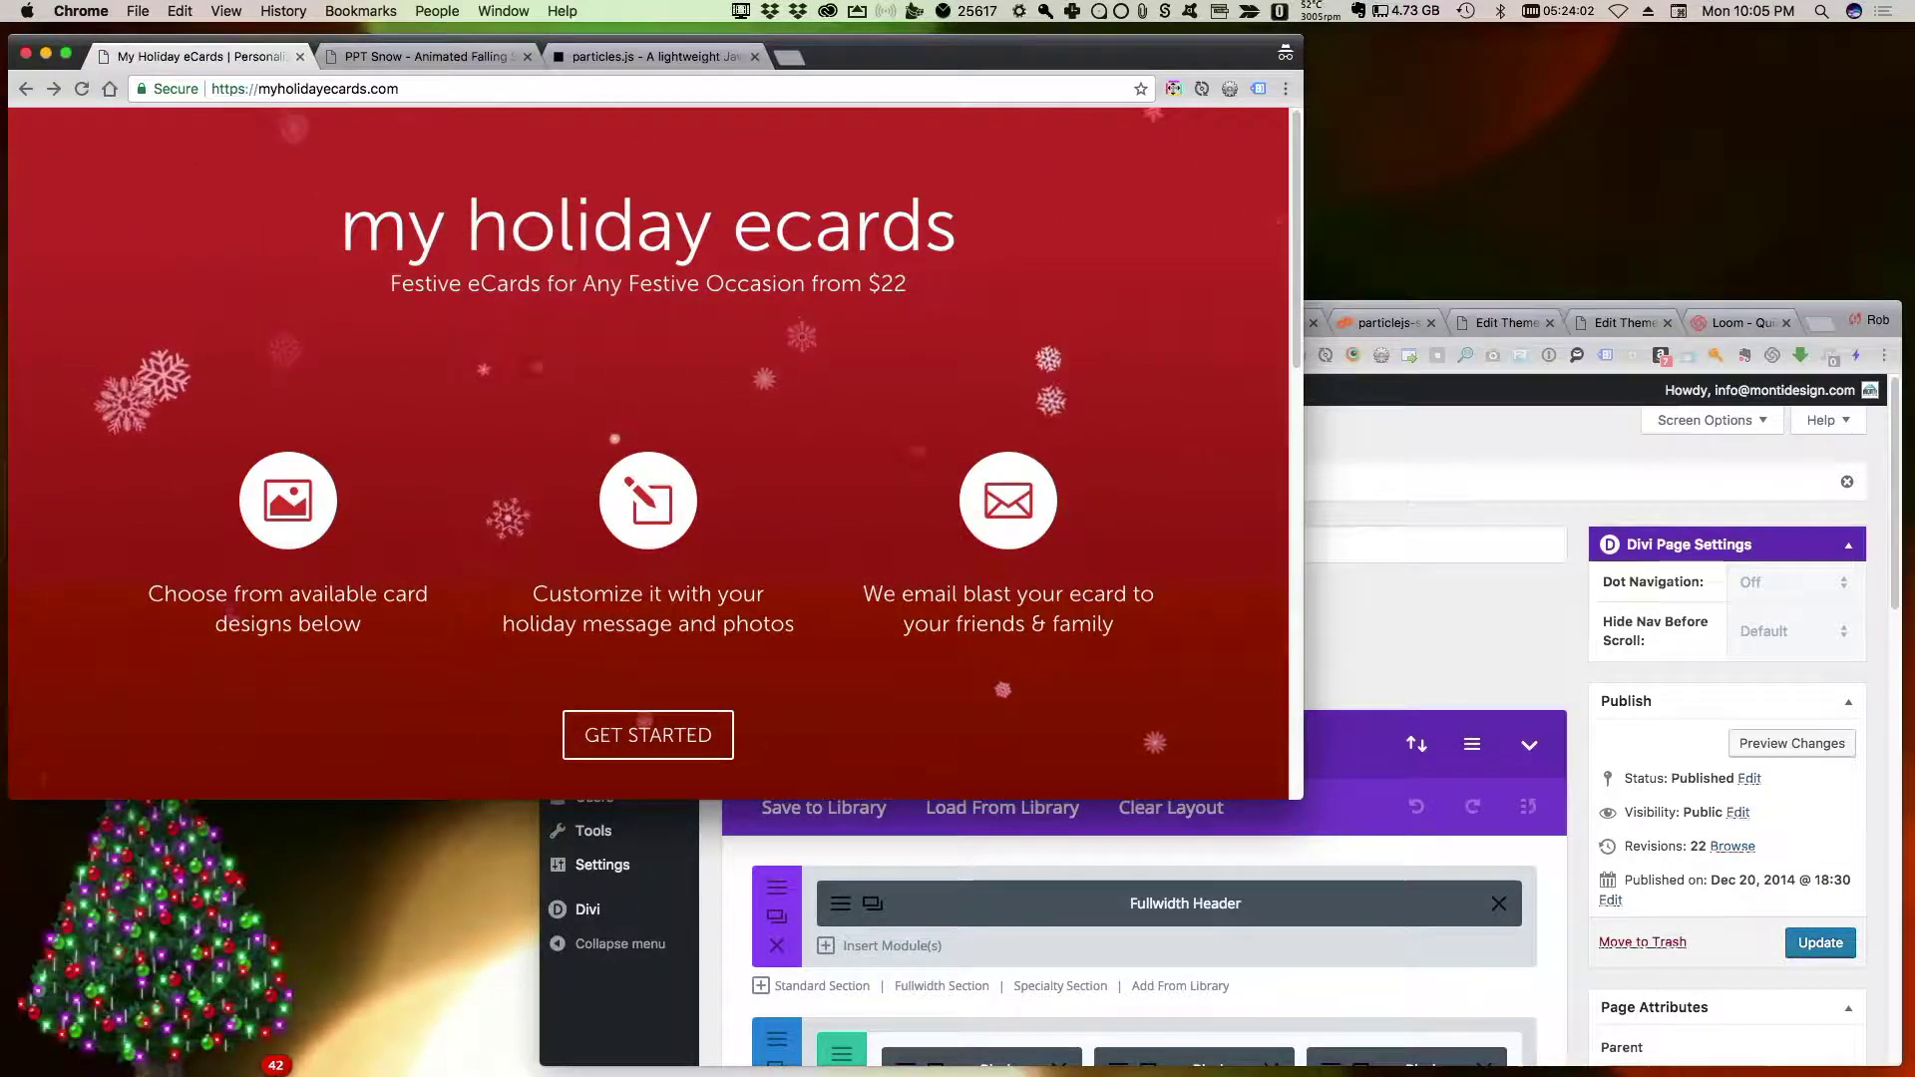
pyautogui.scroll(-15, 649, 448)
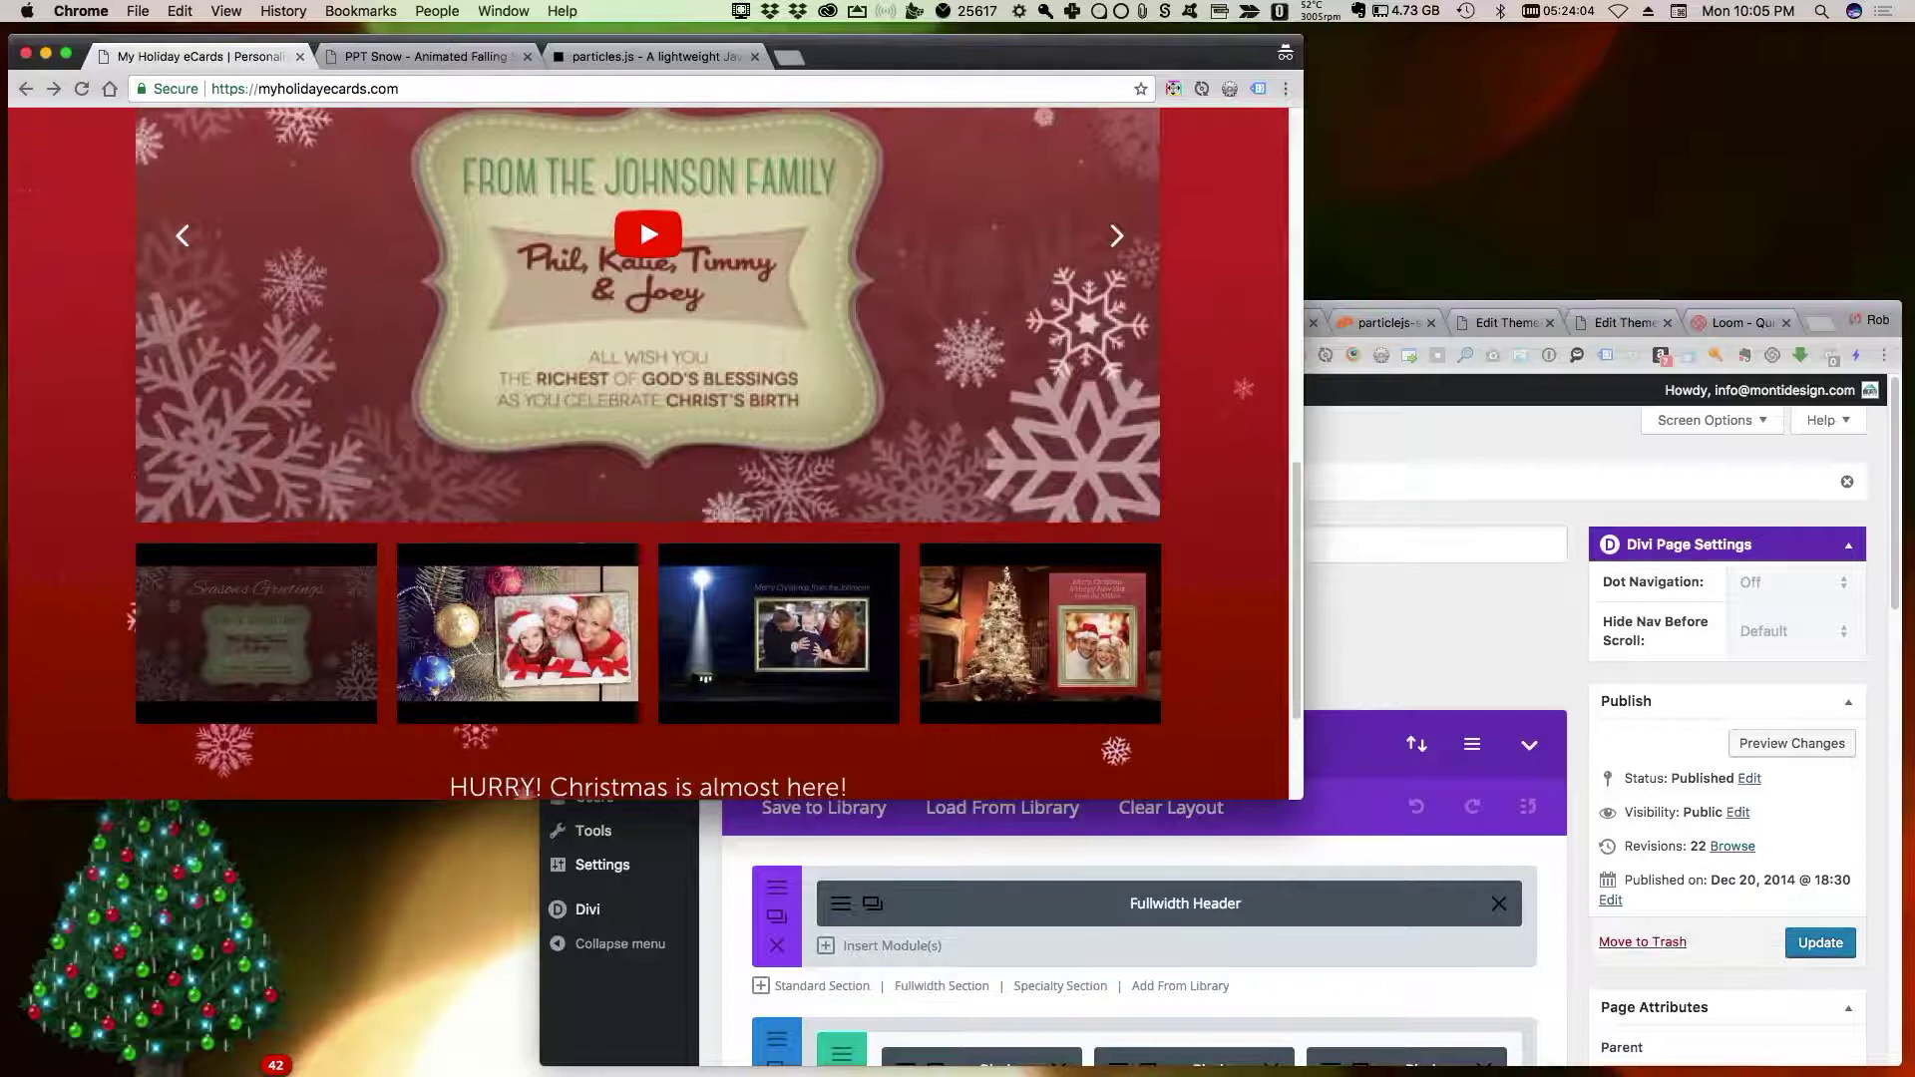
pyautogui.scroll(5, 315, 145)
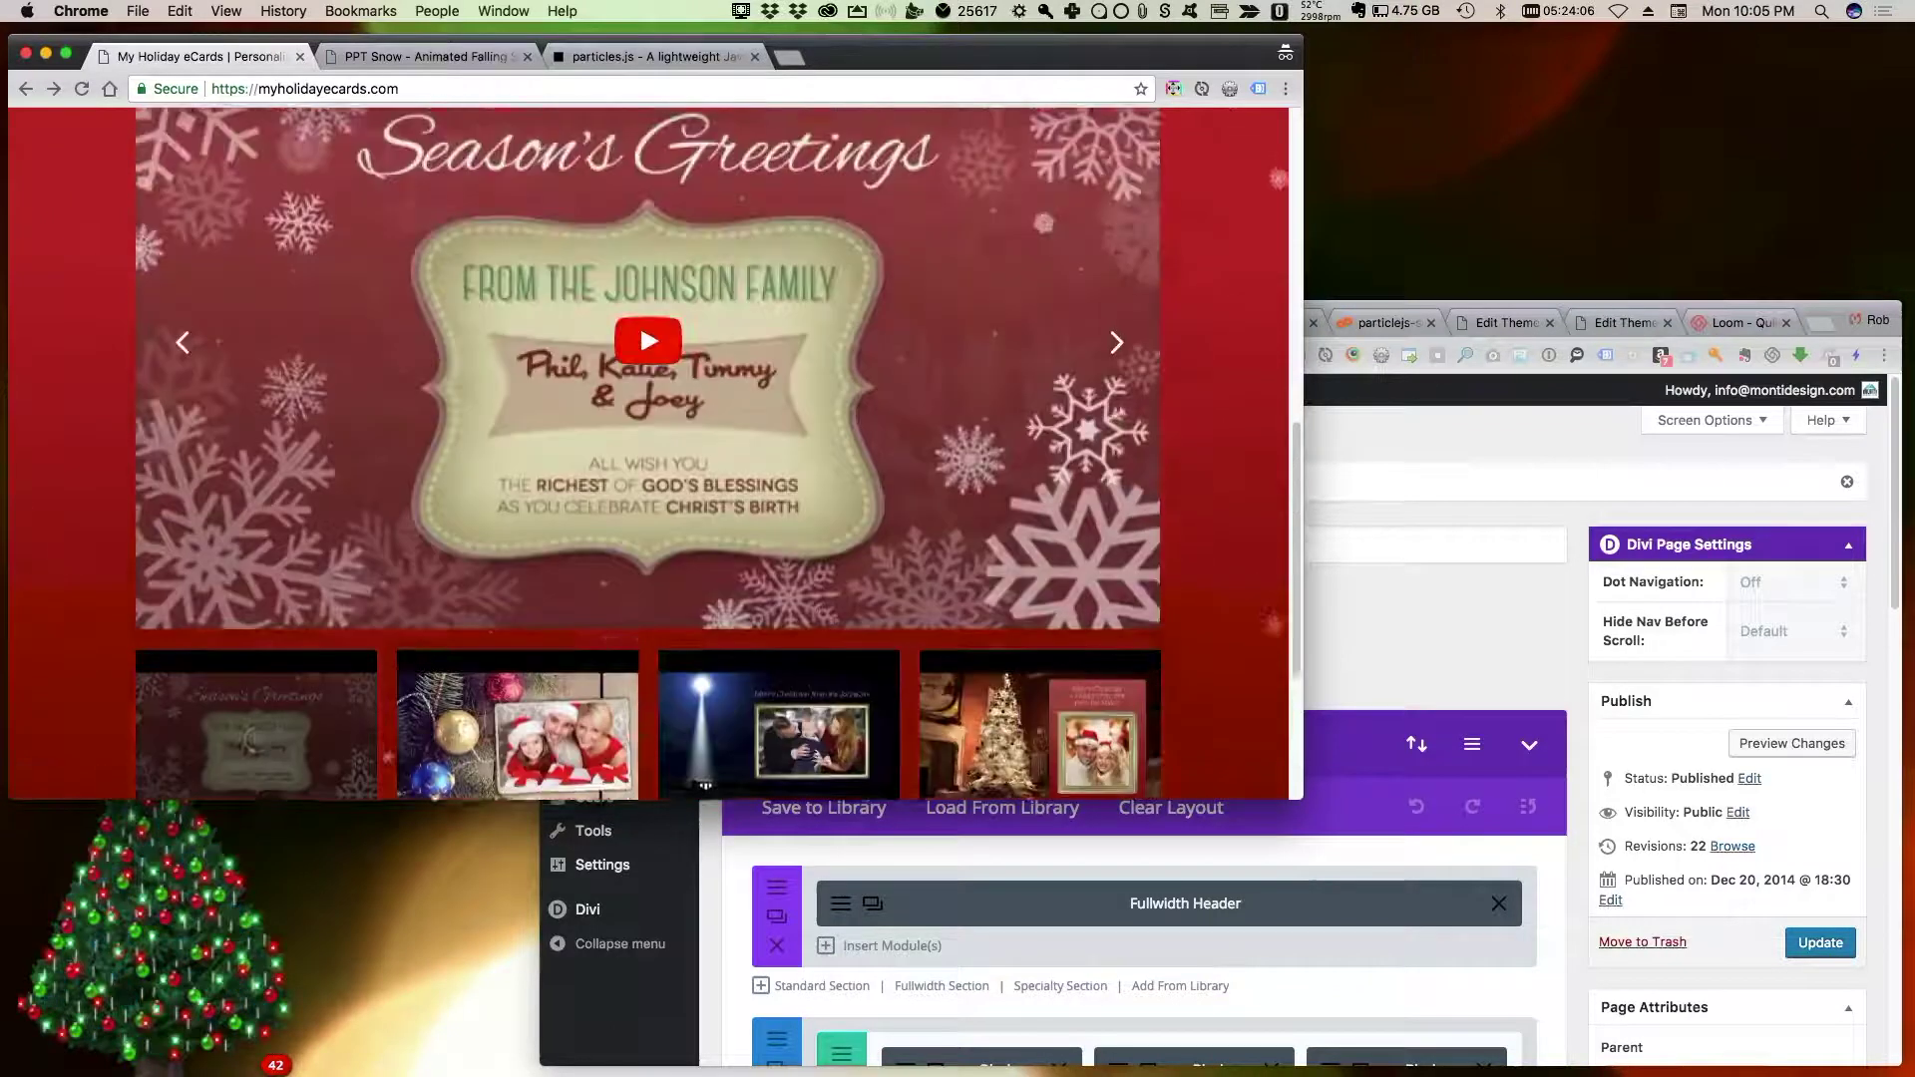
pyautogui.scroll(5, 315, 146)
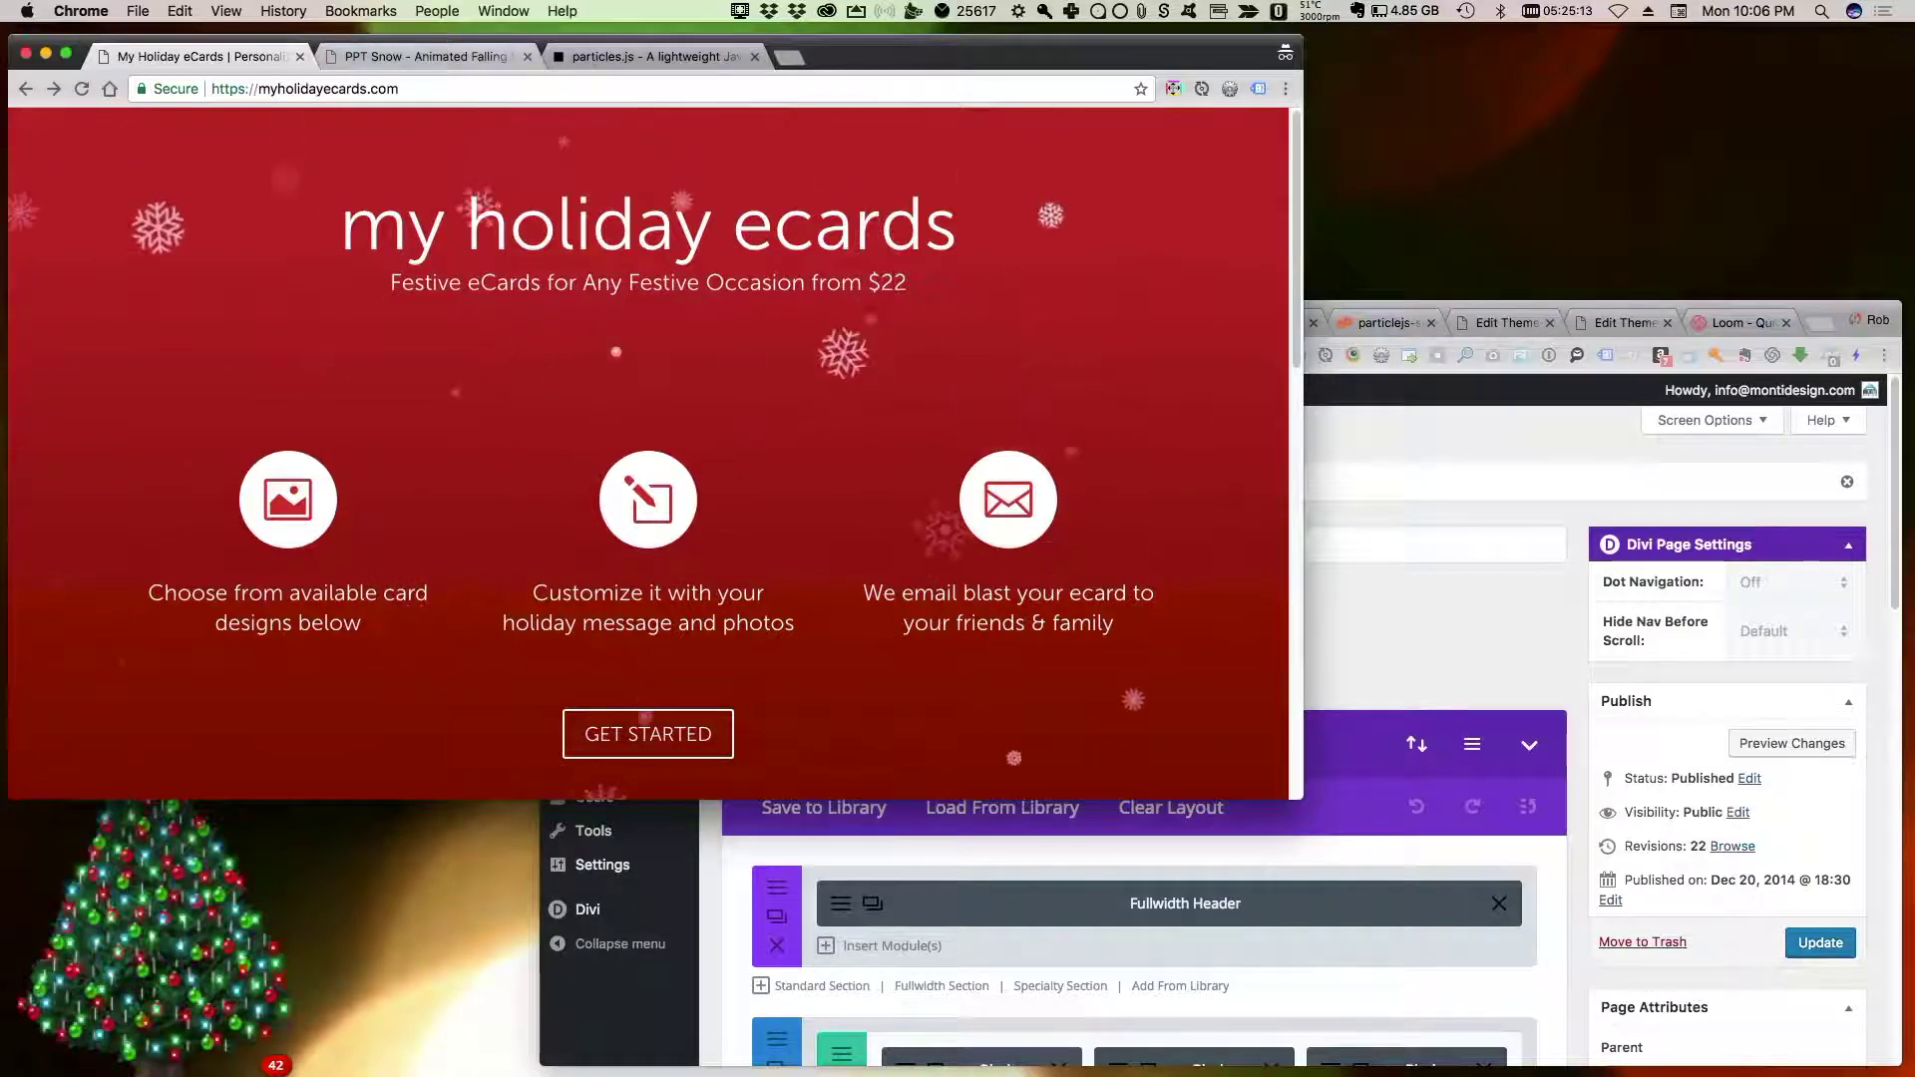
# View the dots sample on the PowerPoint Snow page and review its template package options
pyautogui.hotkey('ctrl', 'Tab')
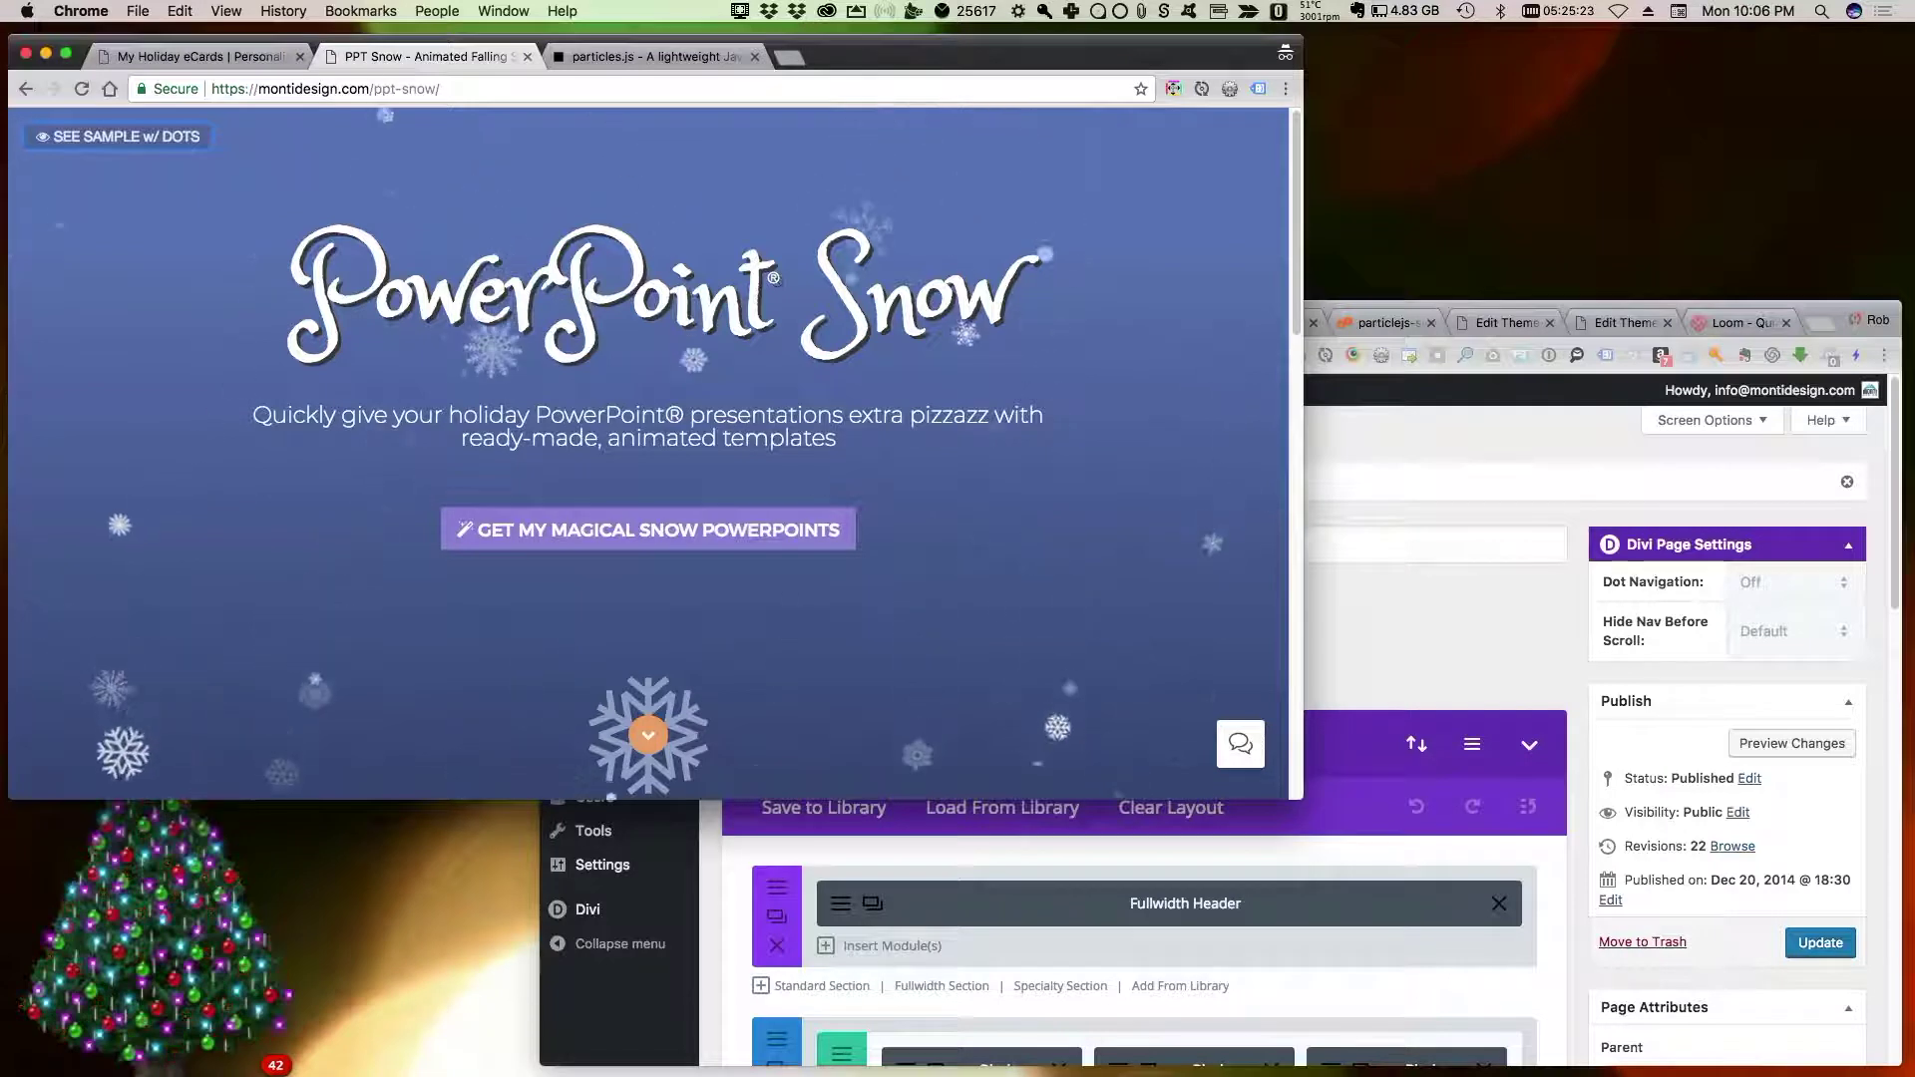
pyautogui.click(118, 136)
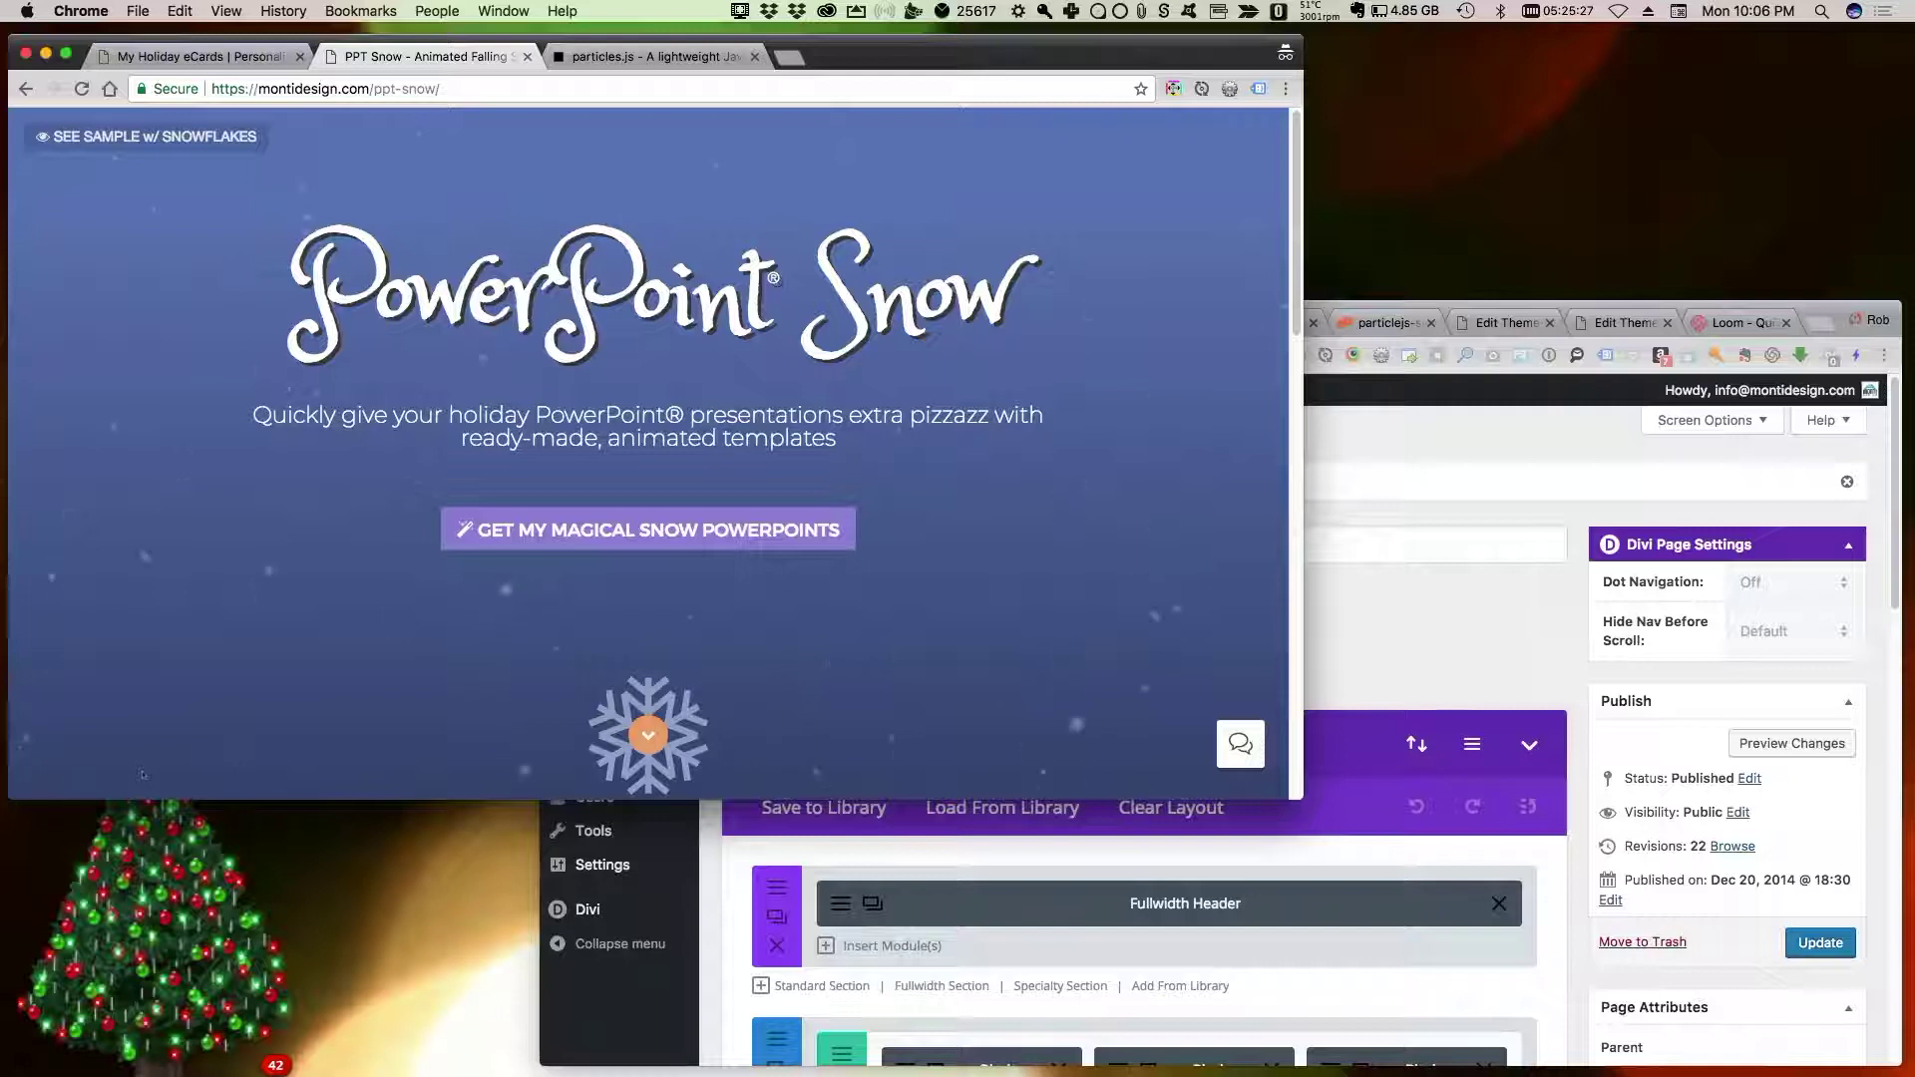
pyautogui.scroll(-10, 142, 774)
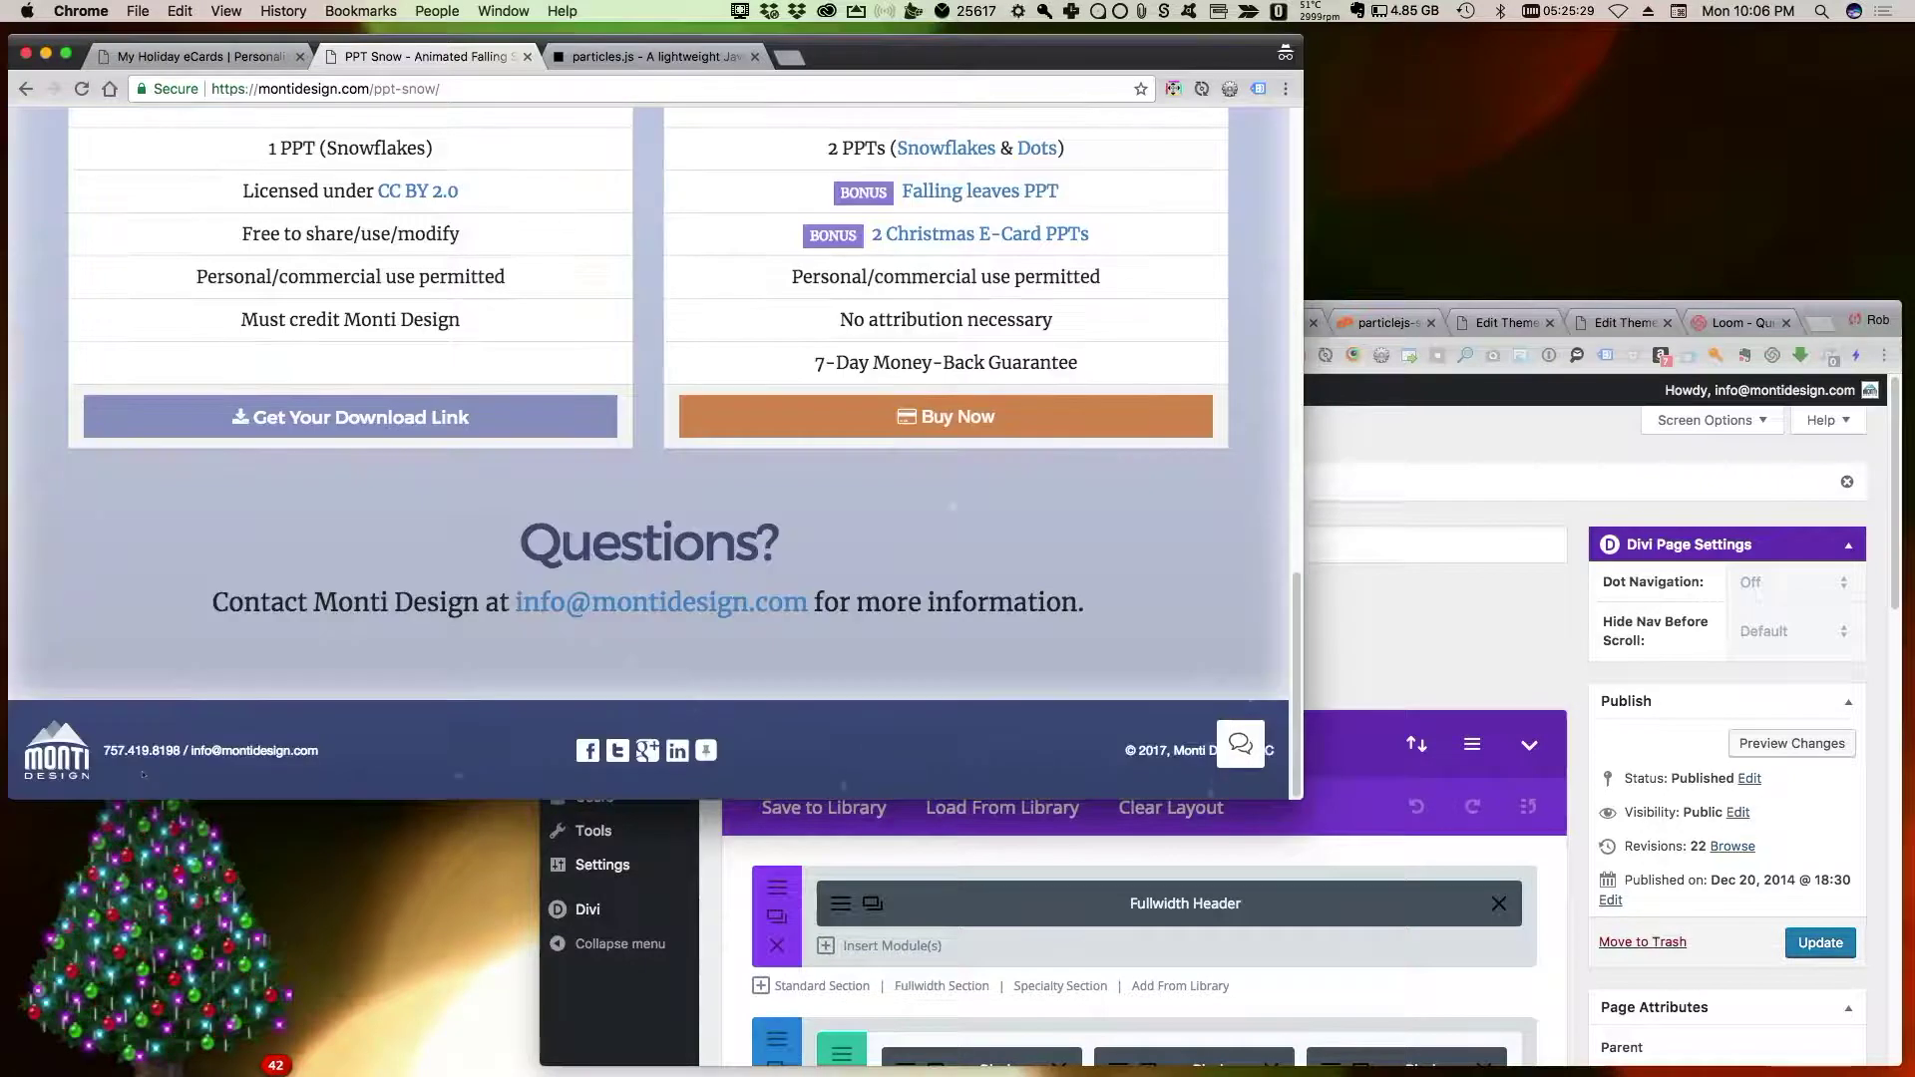
pyautogui.scroll(3, 142, 774)
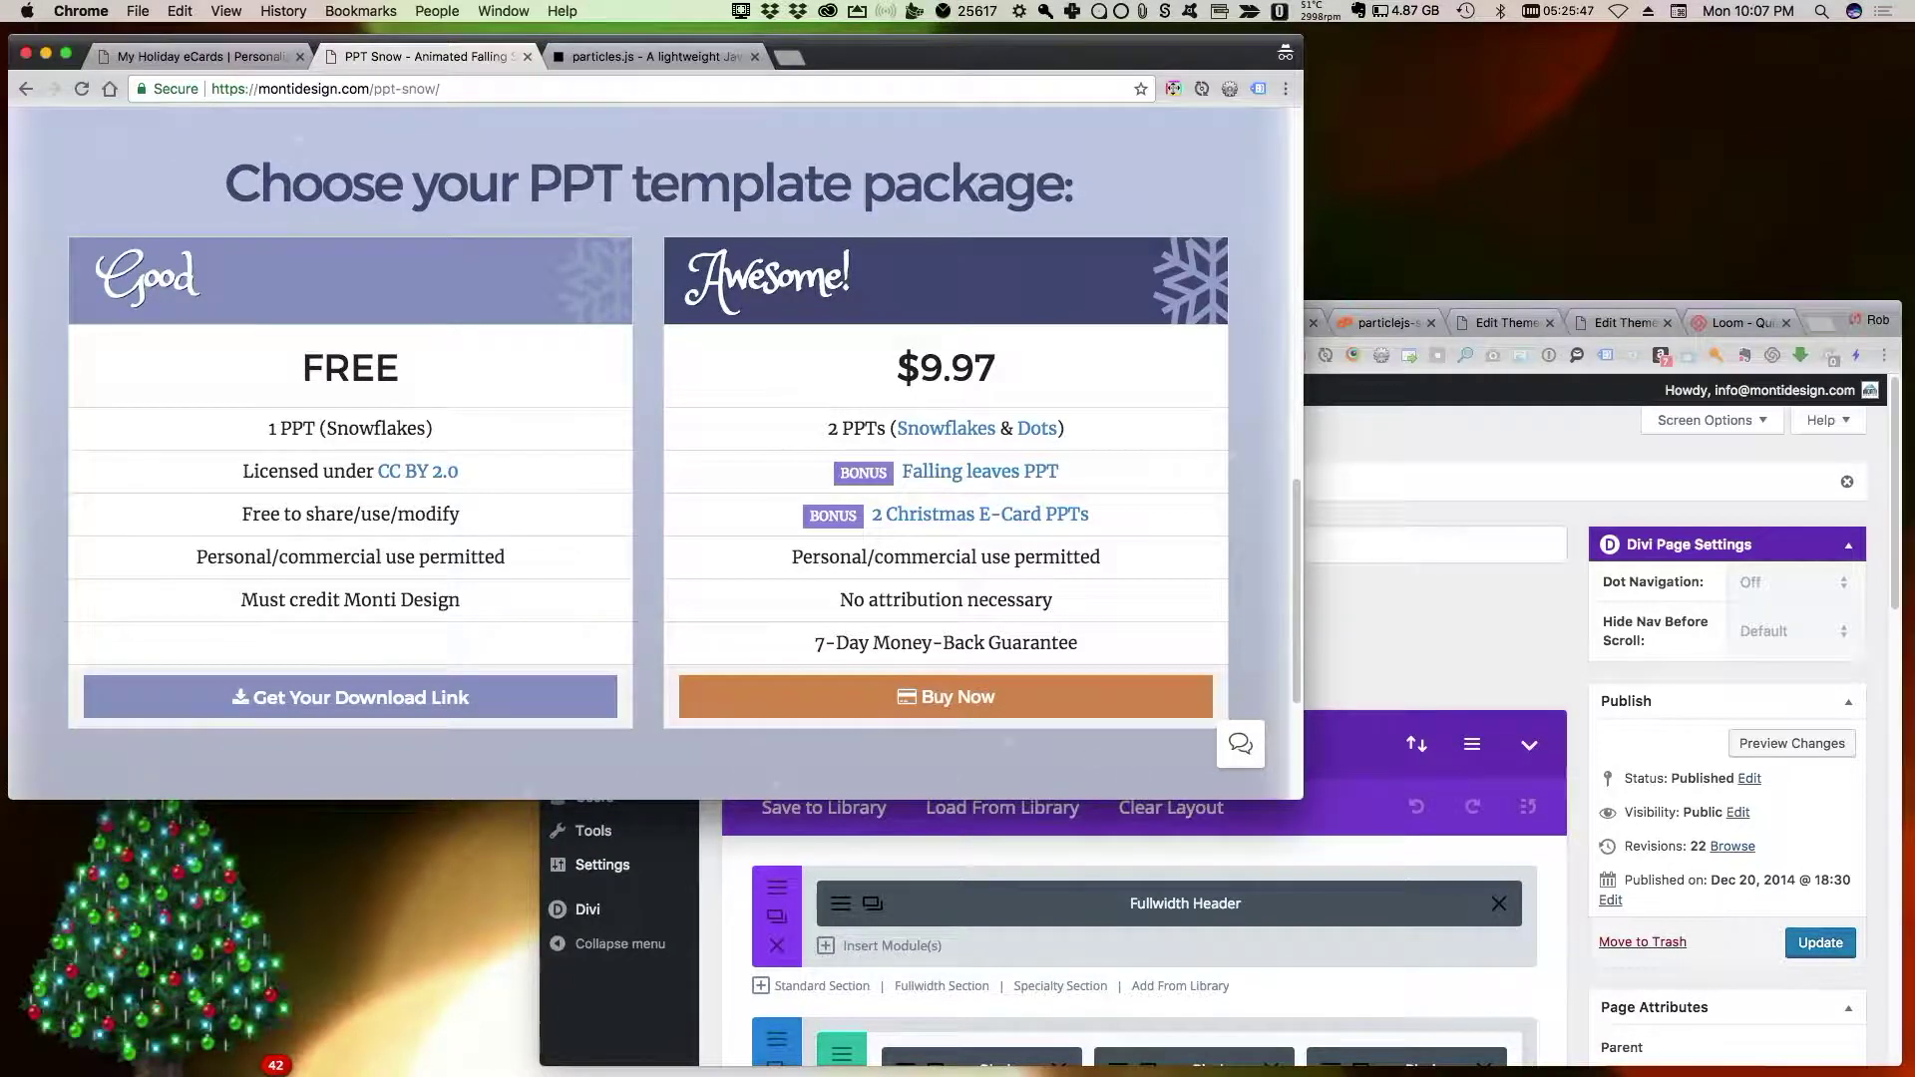
pyautogui.scroll(15, 143, 774)
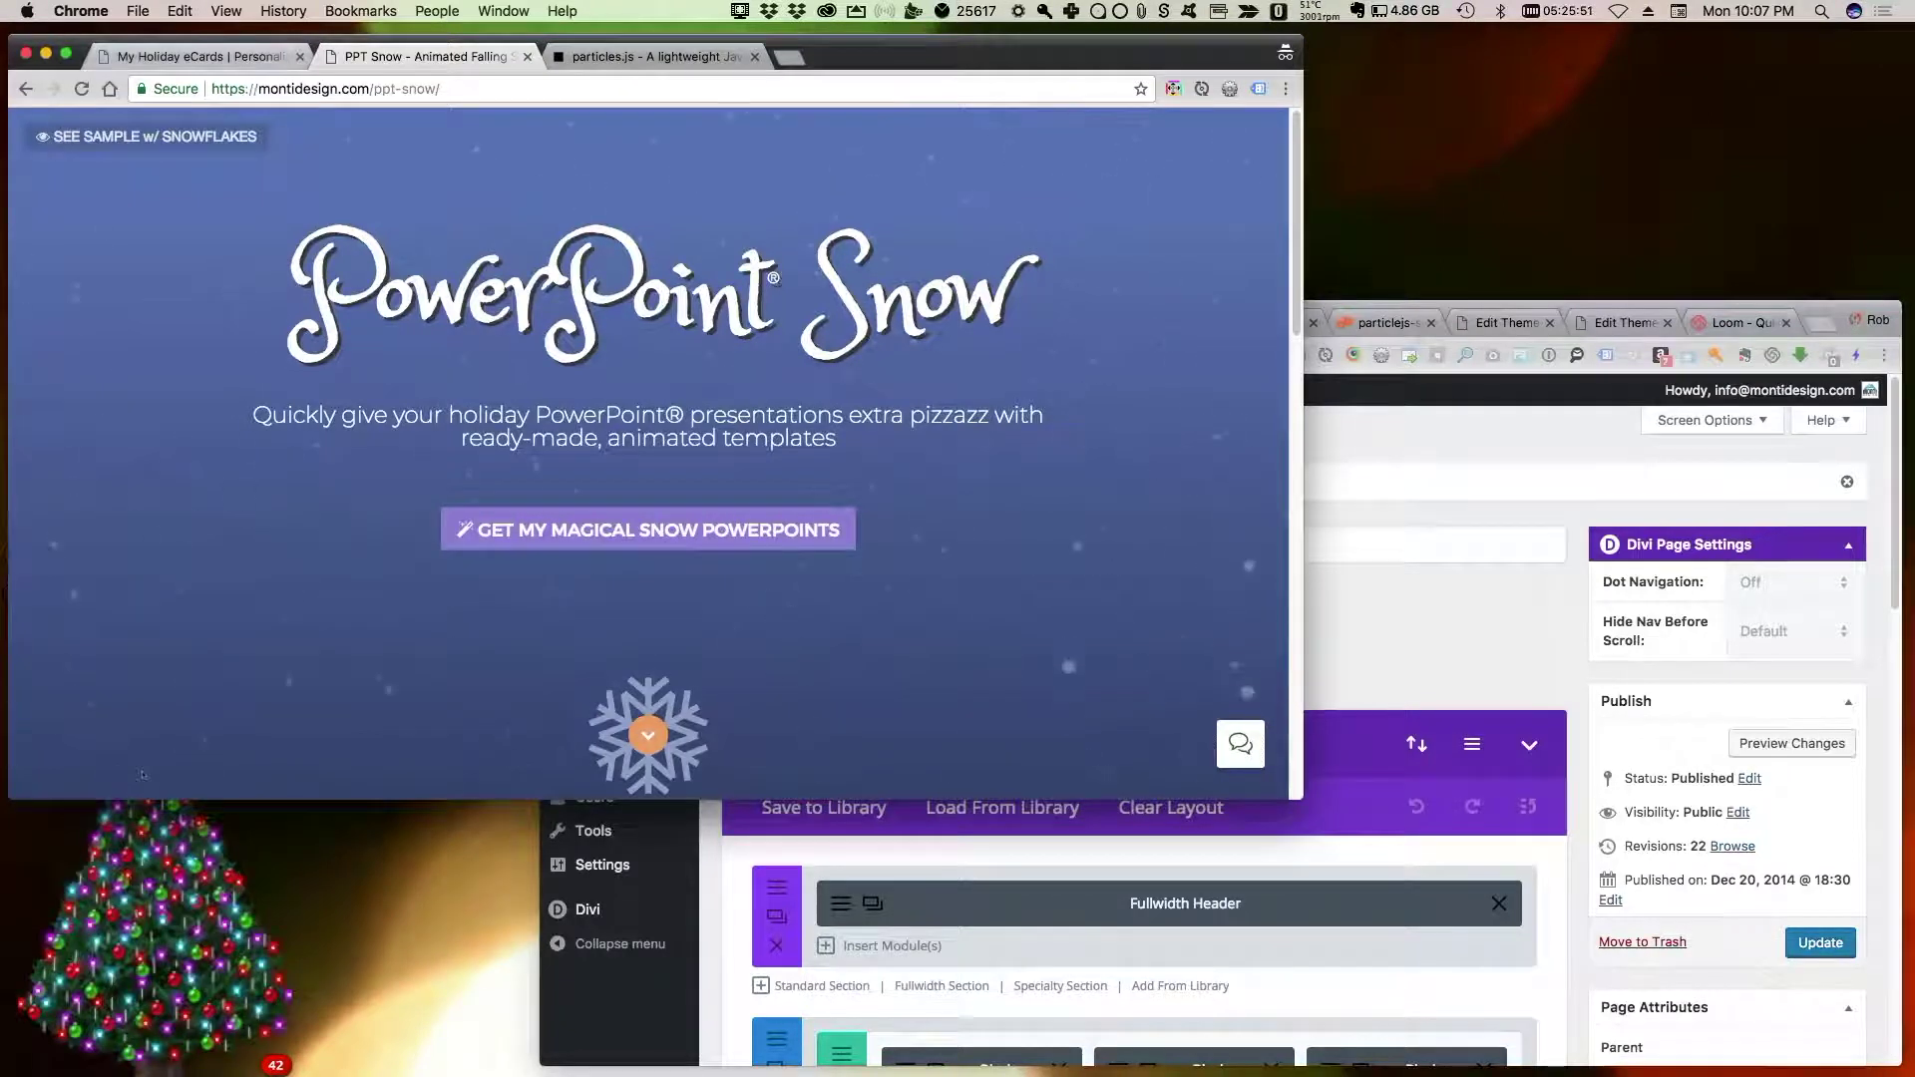
# Go to the particles.js demo page and load its Snow preset
pyautogui.hotkey('ctrl', 'shift', 'Tab')
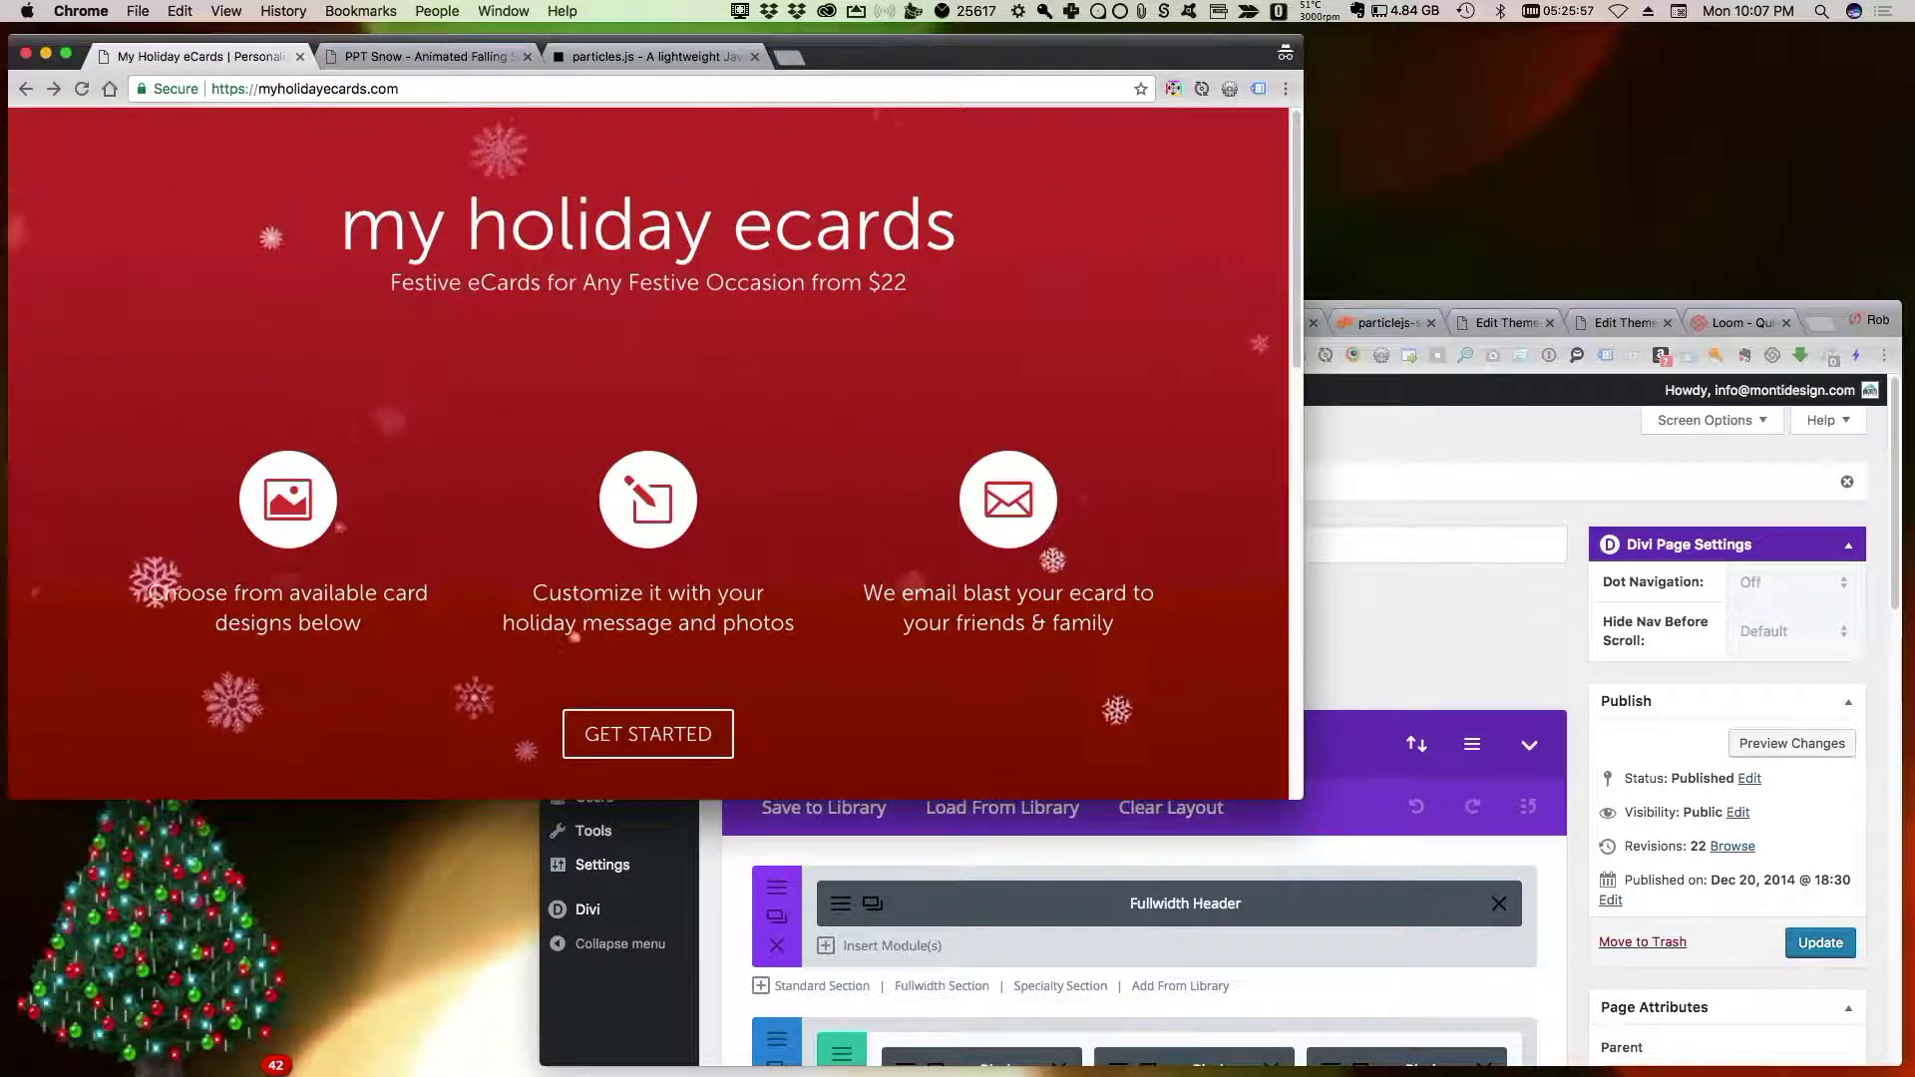
pyautogui.press('super+grave')
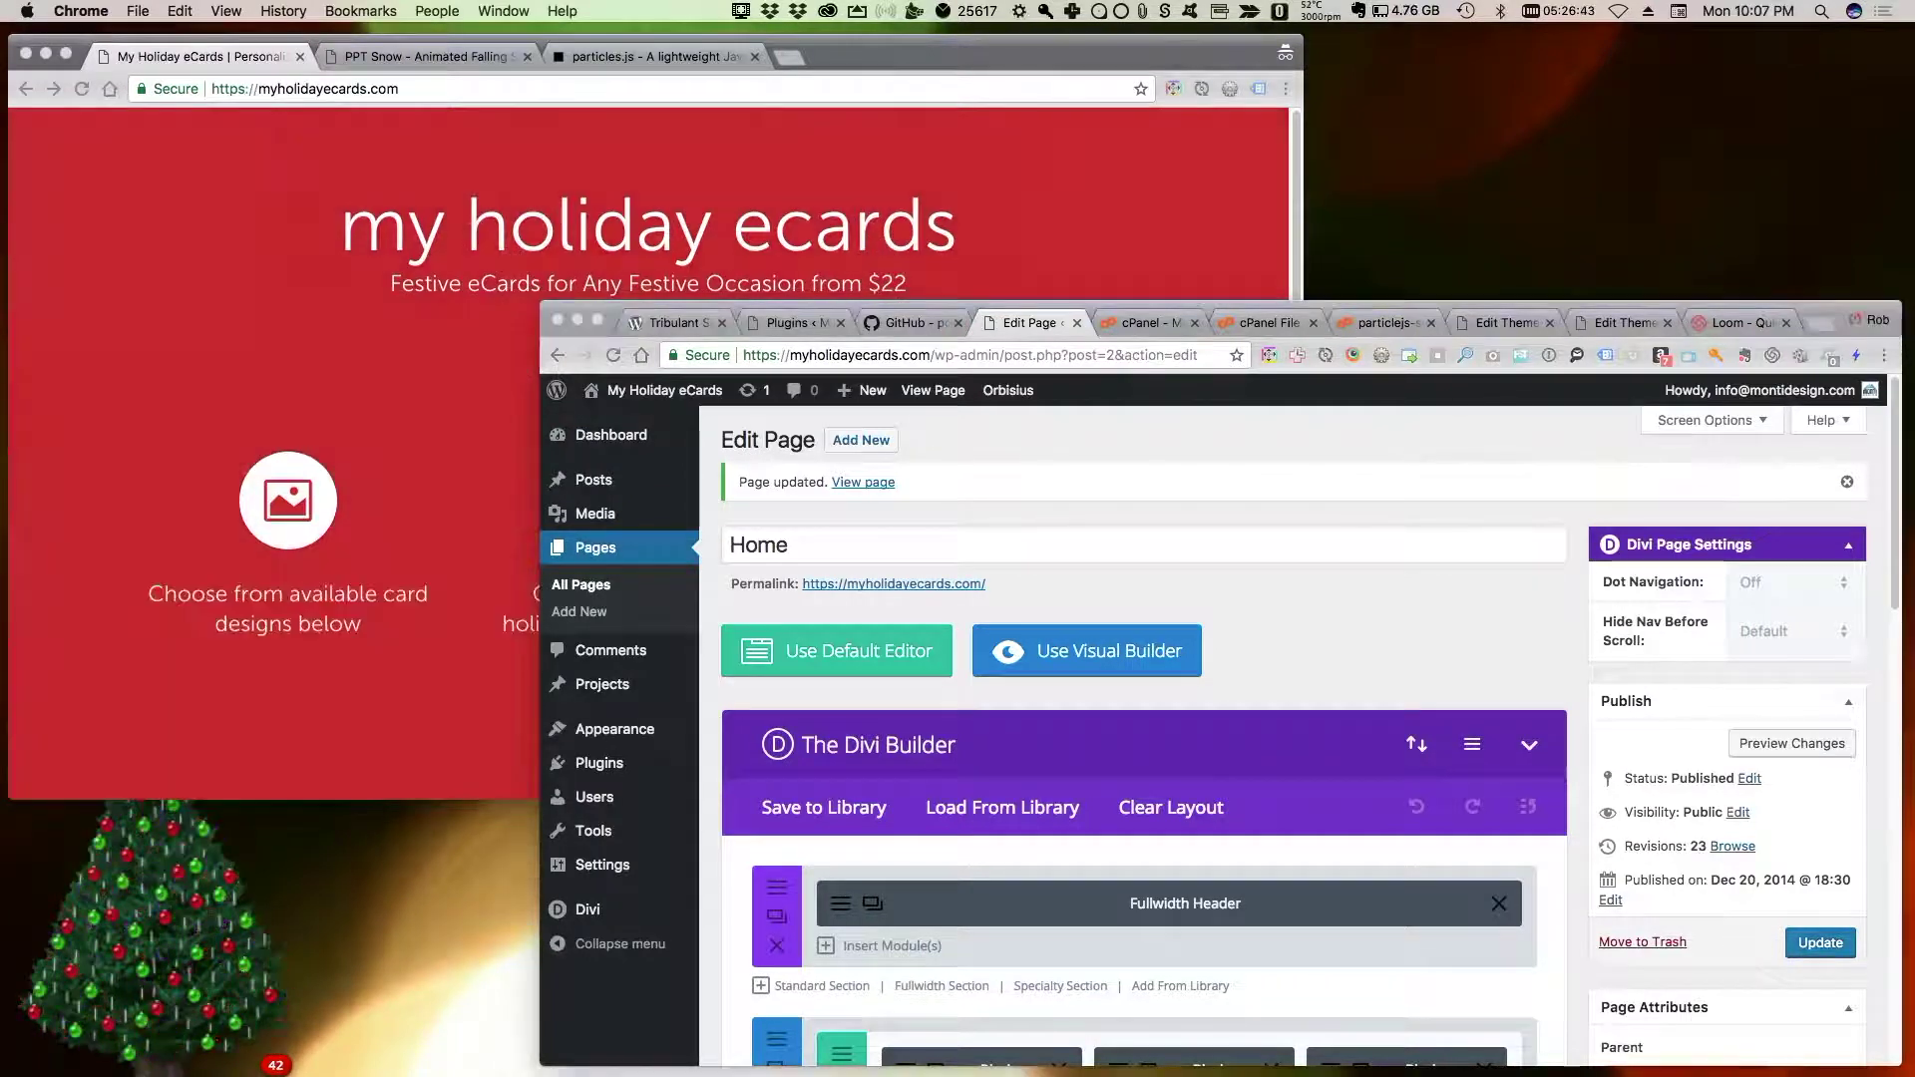
pyautogui.press('super+grave')
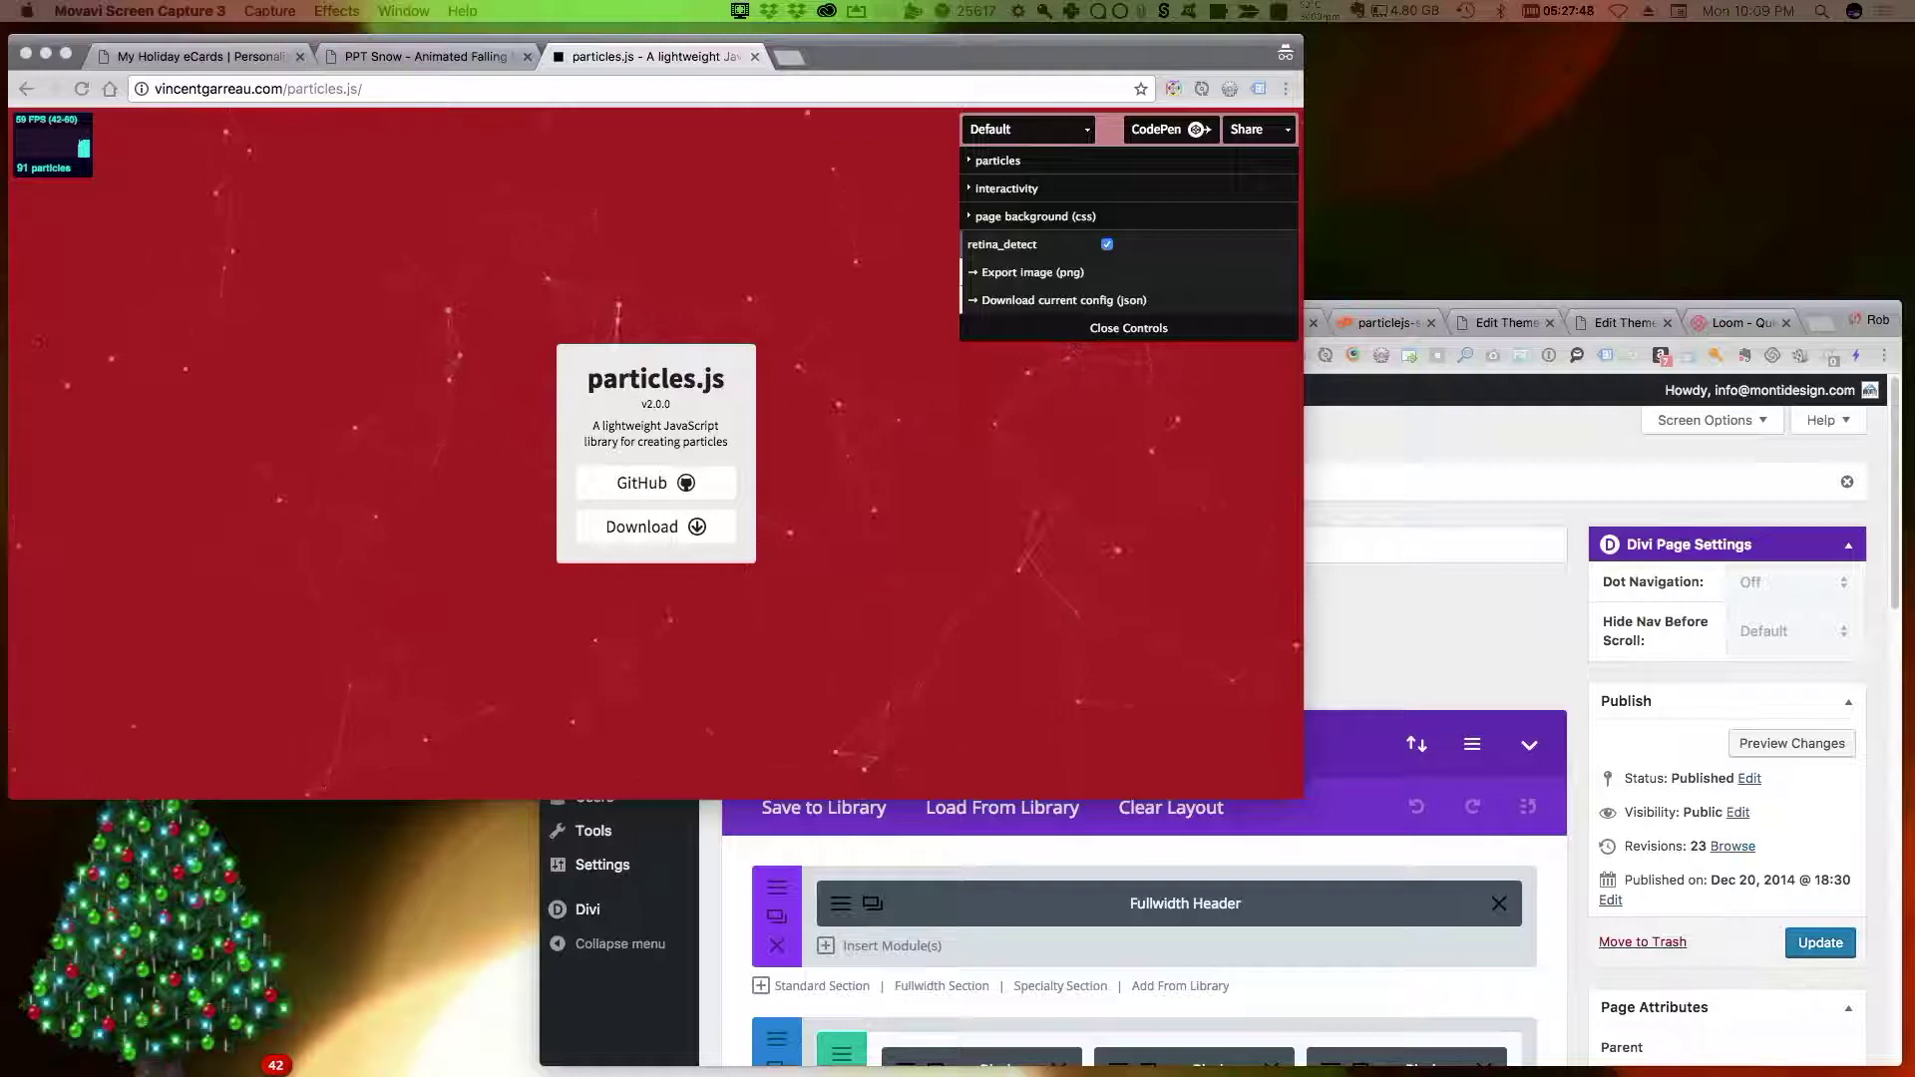
pyautogui.press('super+Tab')
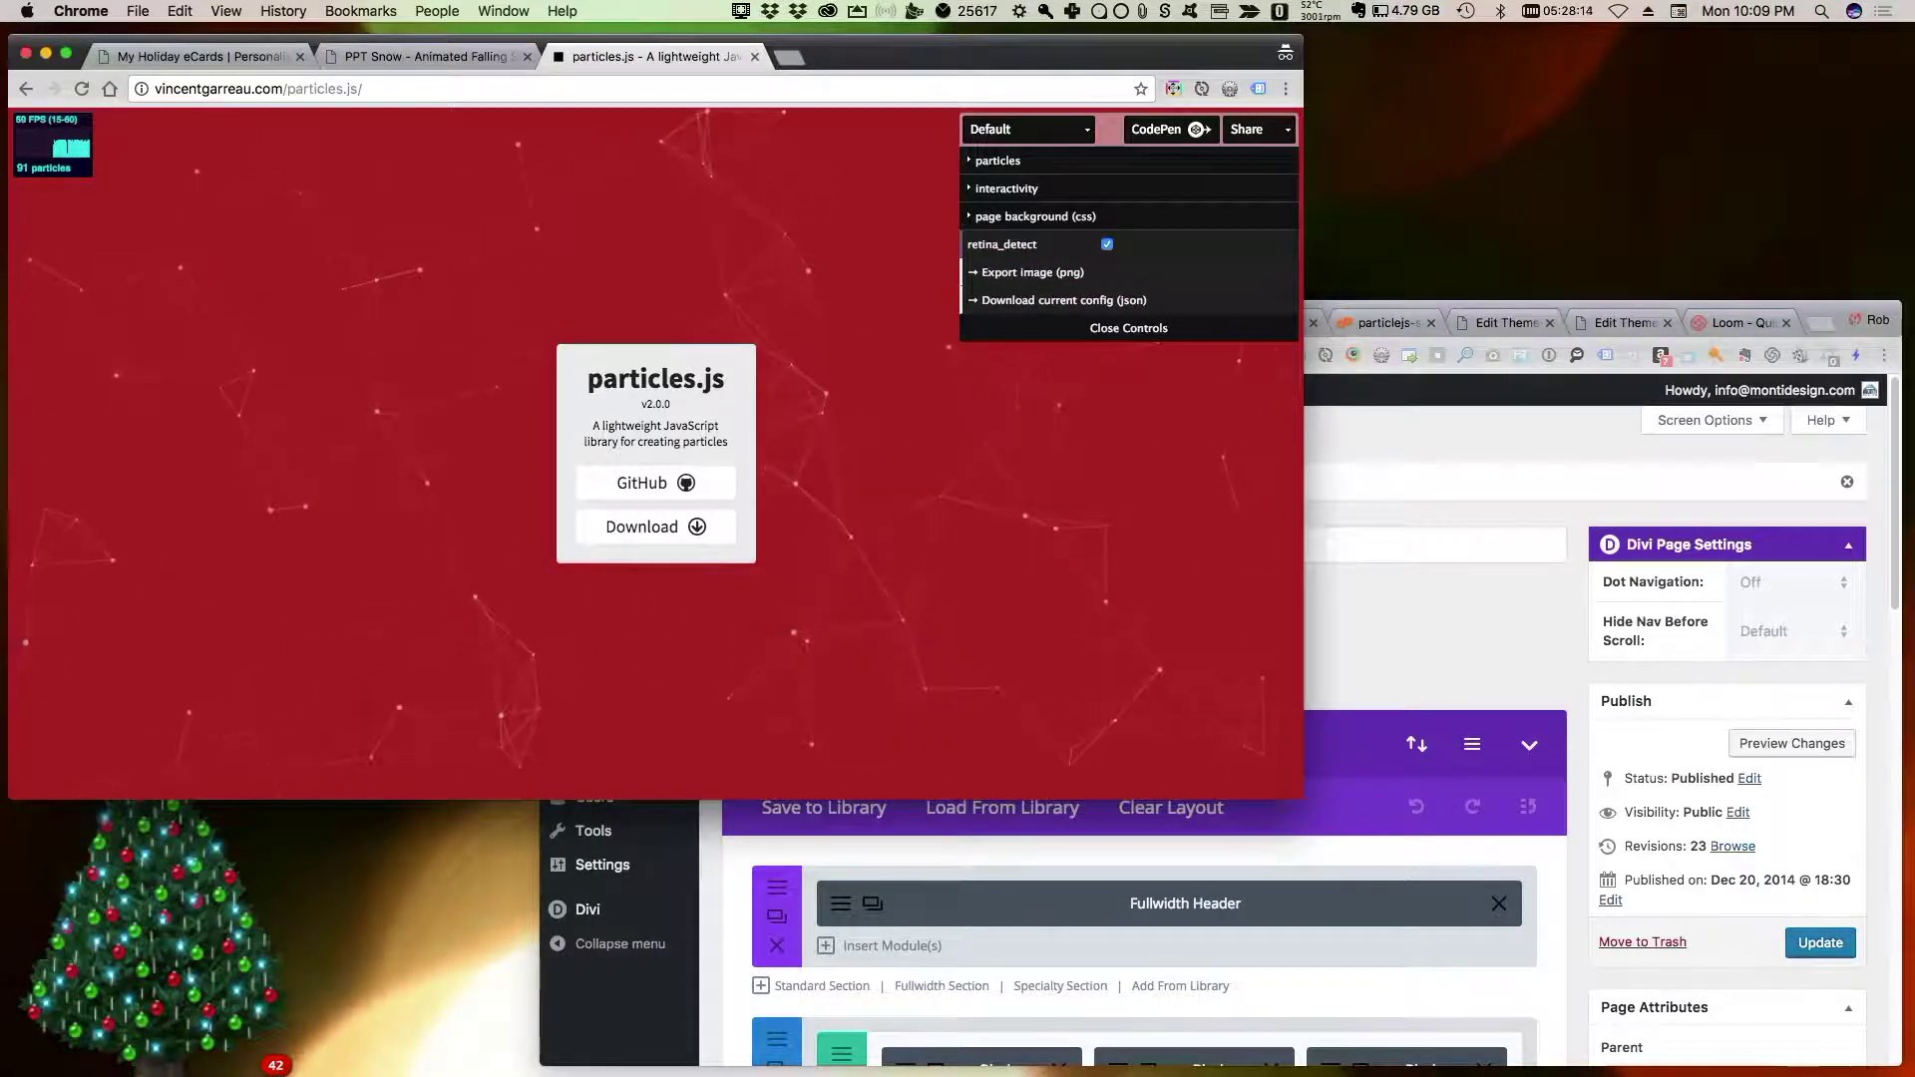
pyautogui.click(1029, 129)
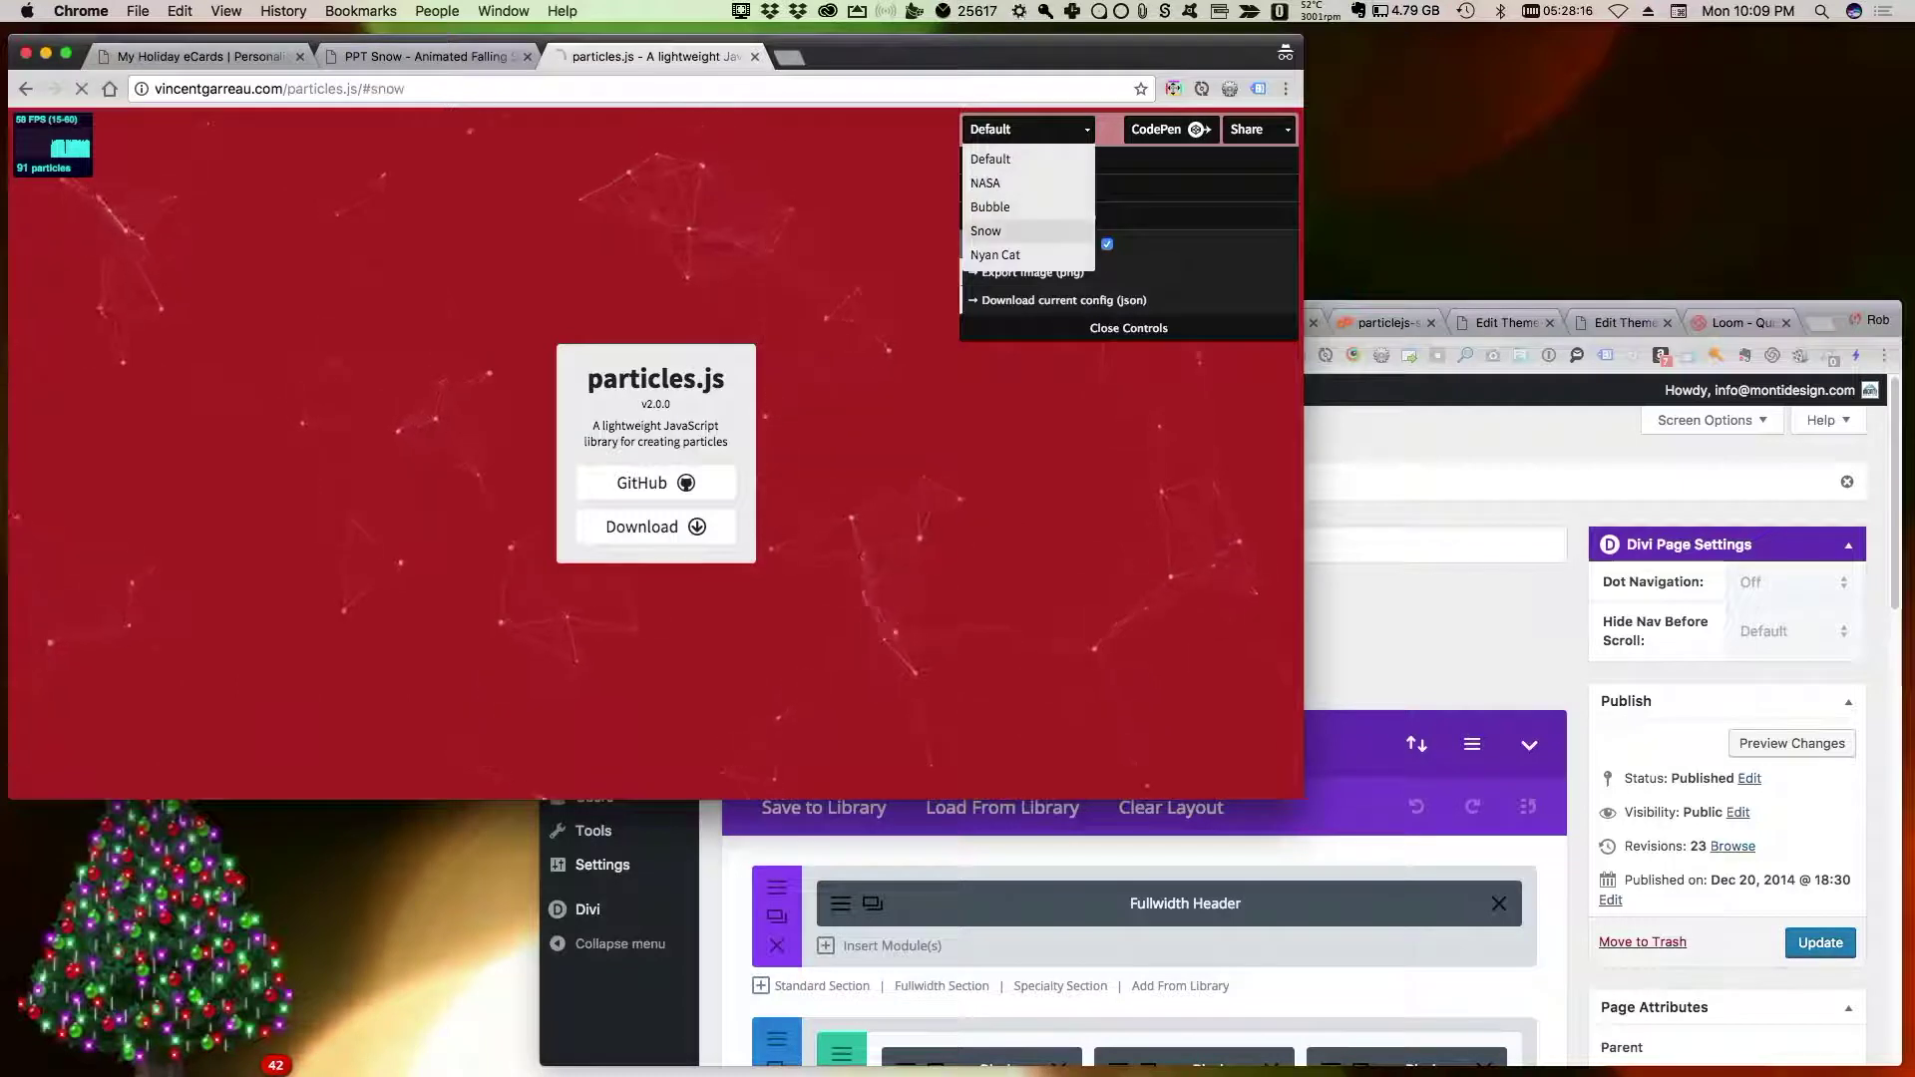
pyautogui.click(986, 231)
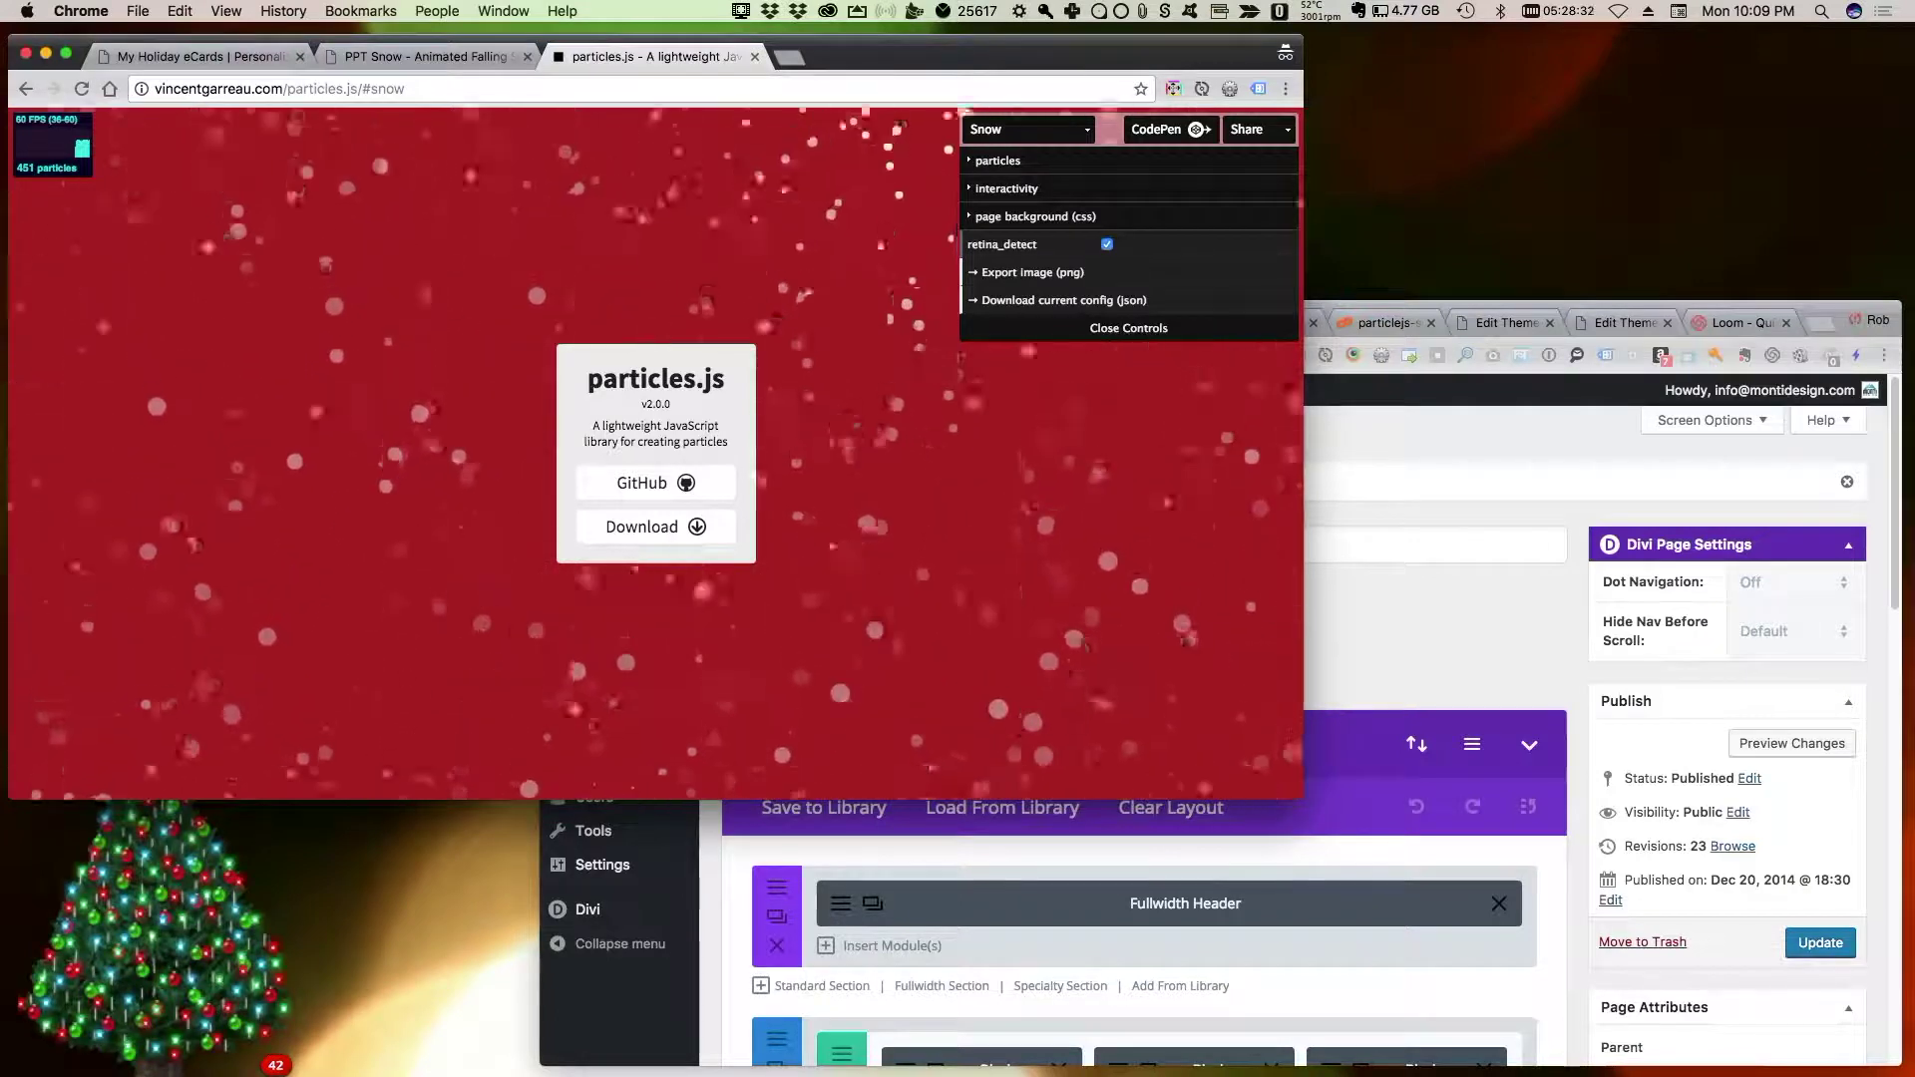
# Set the size value of the particles.js snow particles to 4
pyautogui.click(998, 161)
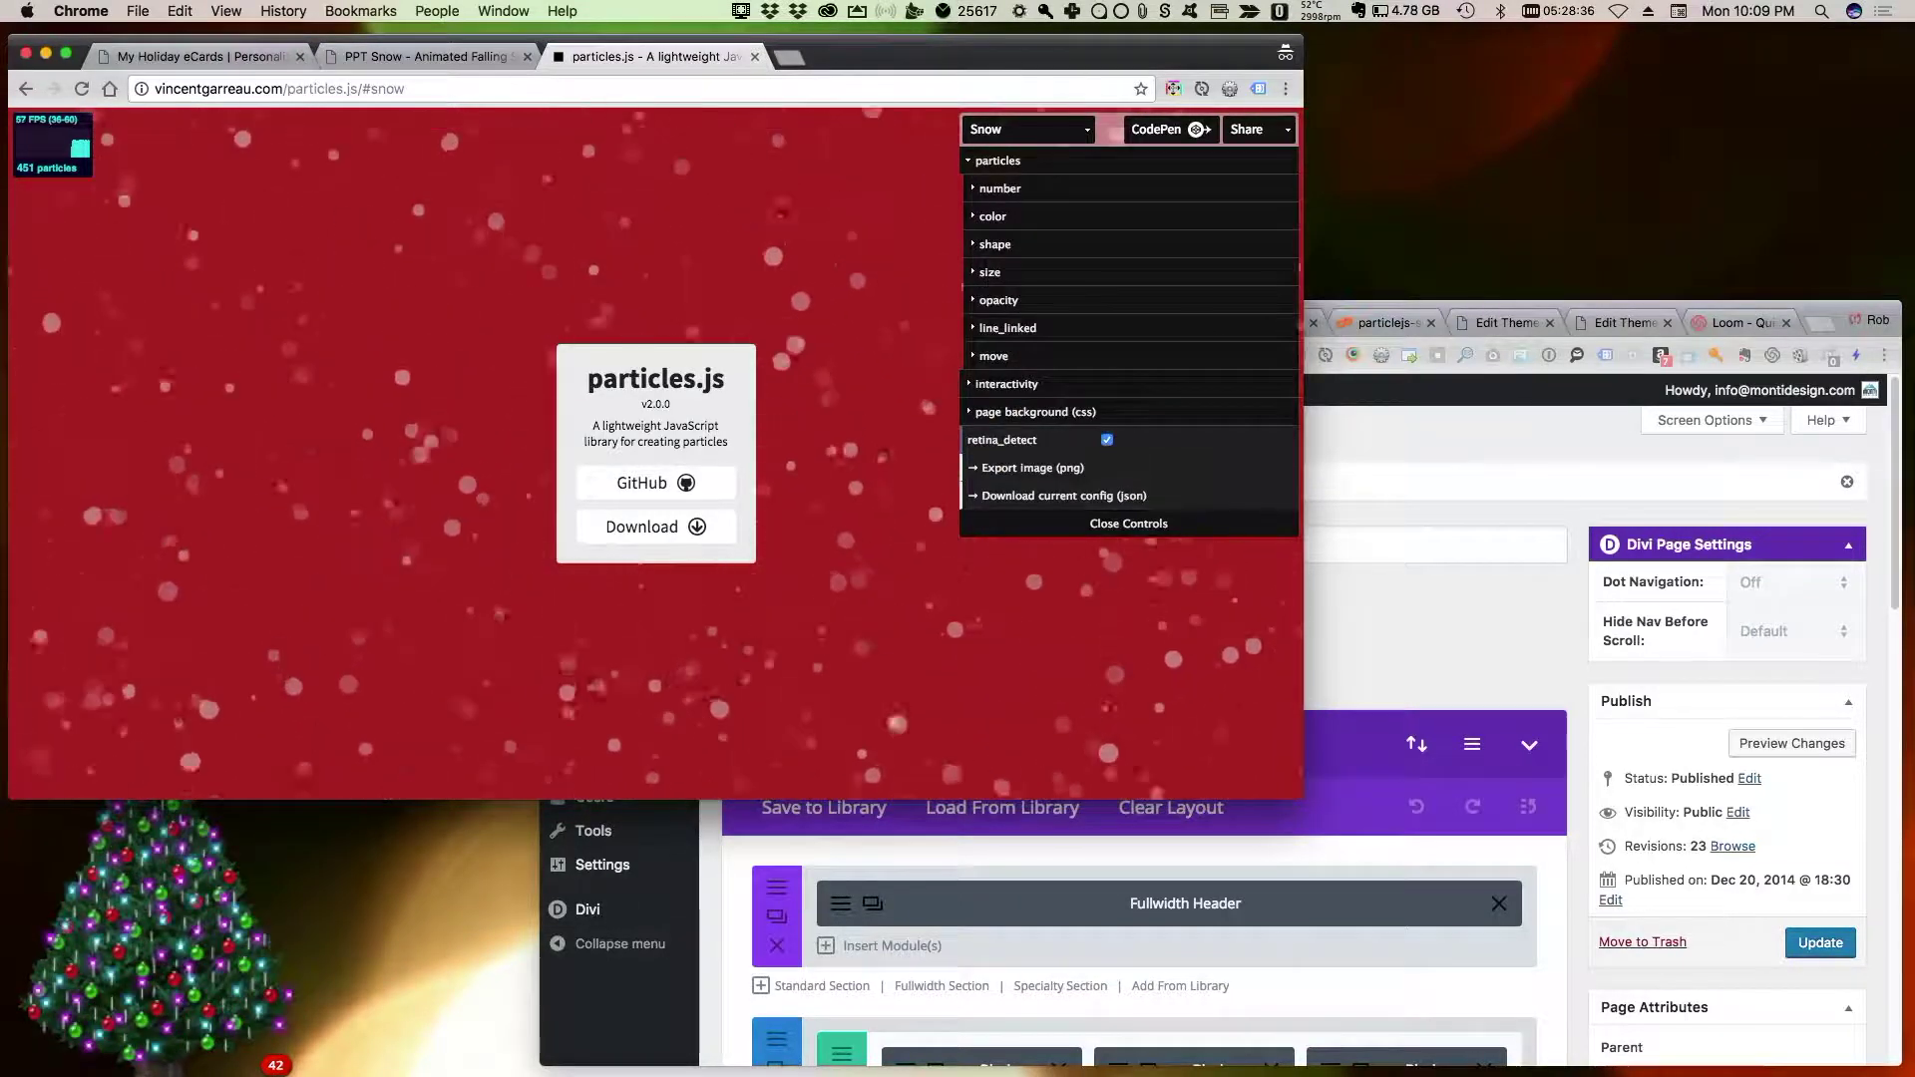
pyautogui.click(990, 272)
pyautogui.doubleClick(1239, 328)
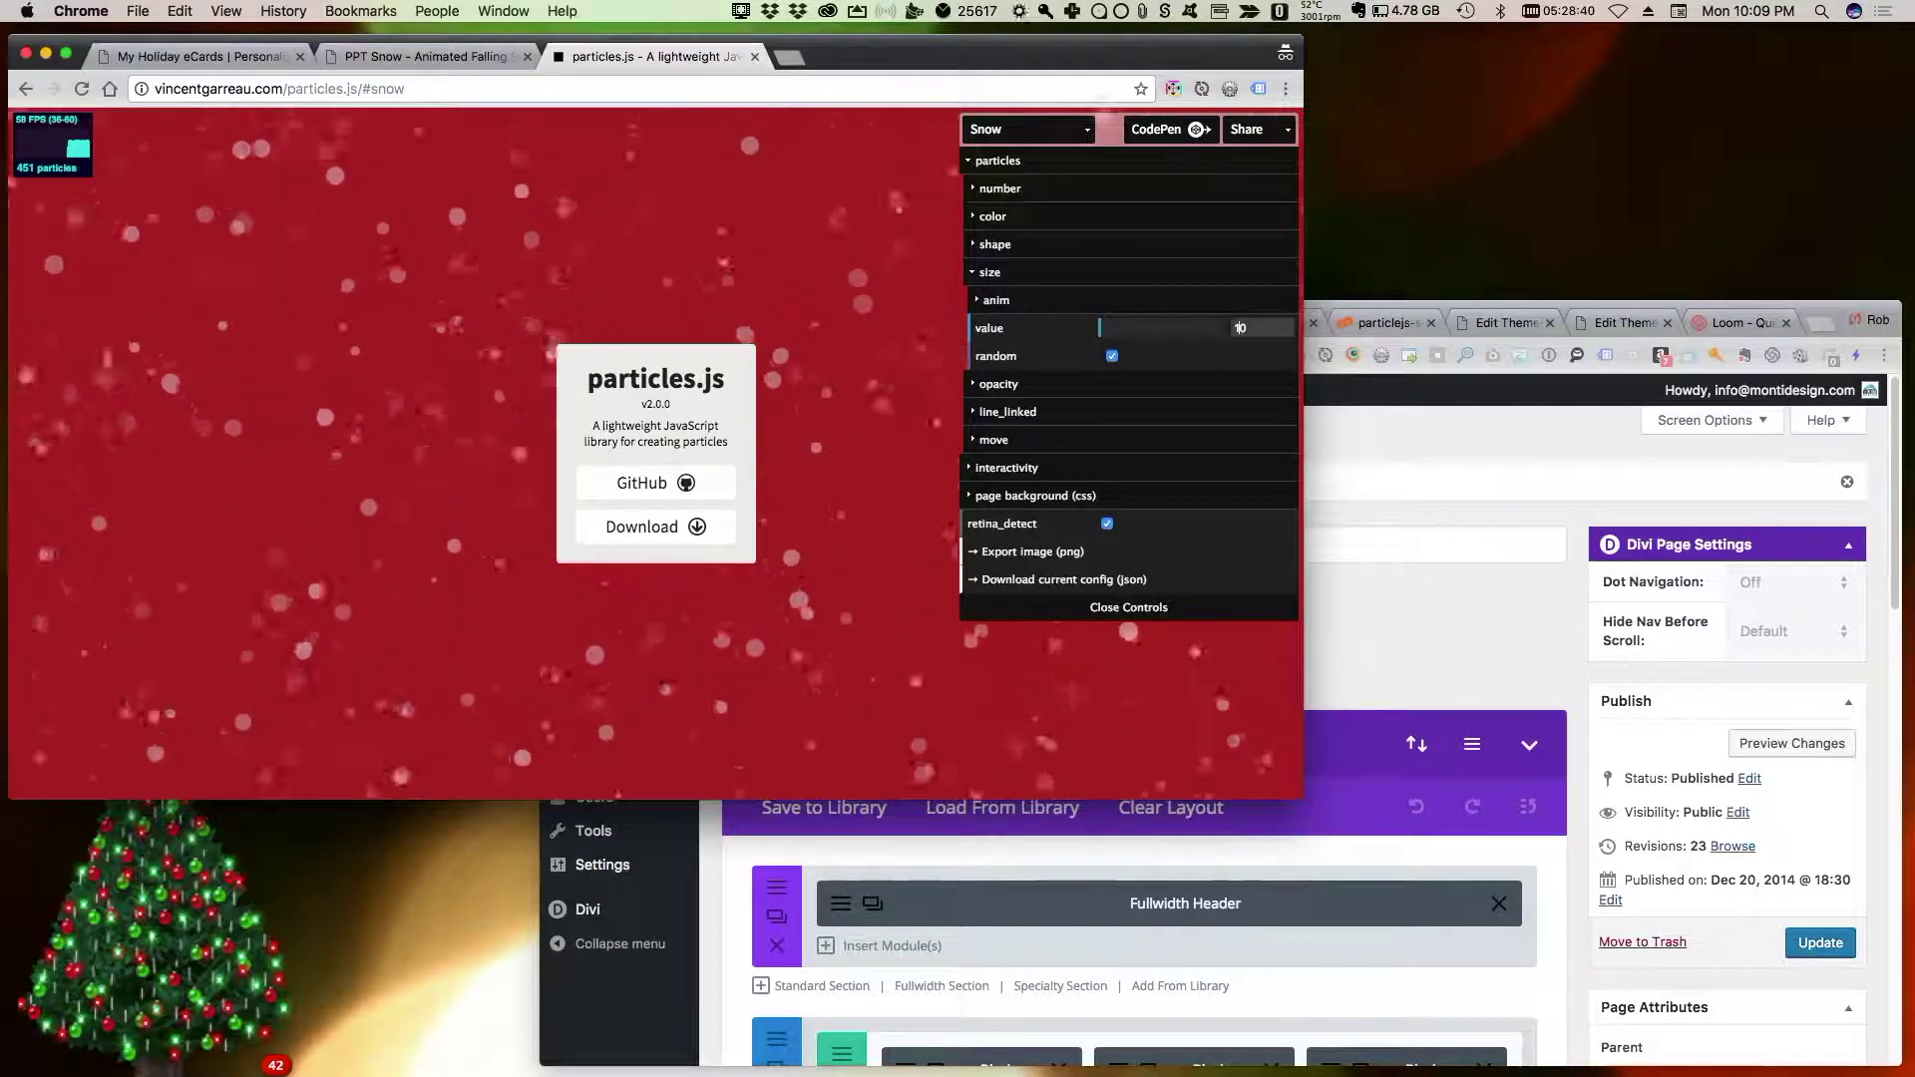
pyautogui.write('45')
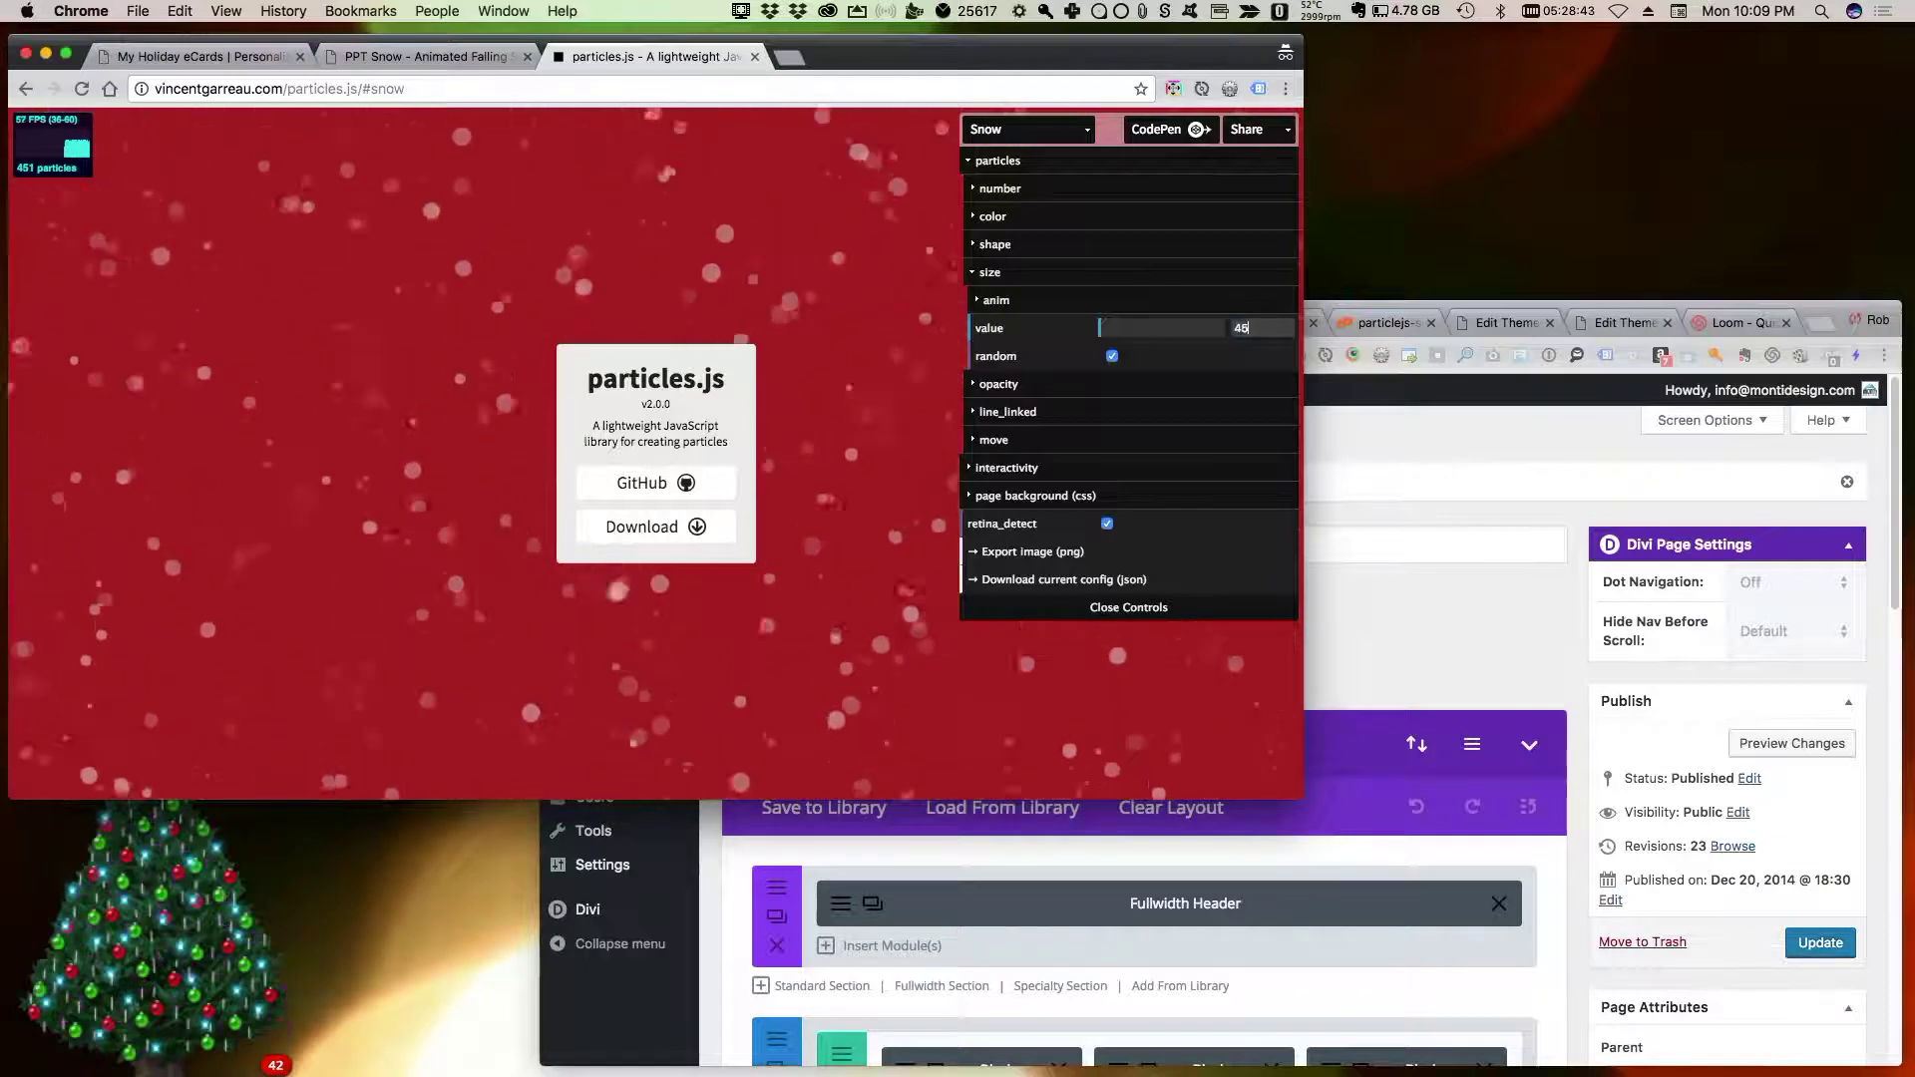
pyautogui.press('BackSpace')
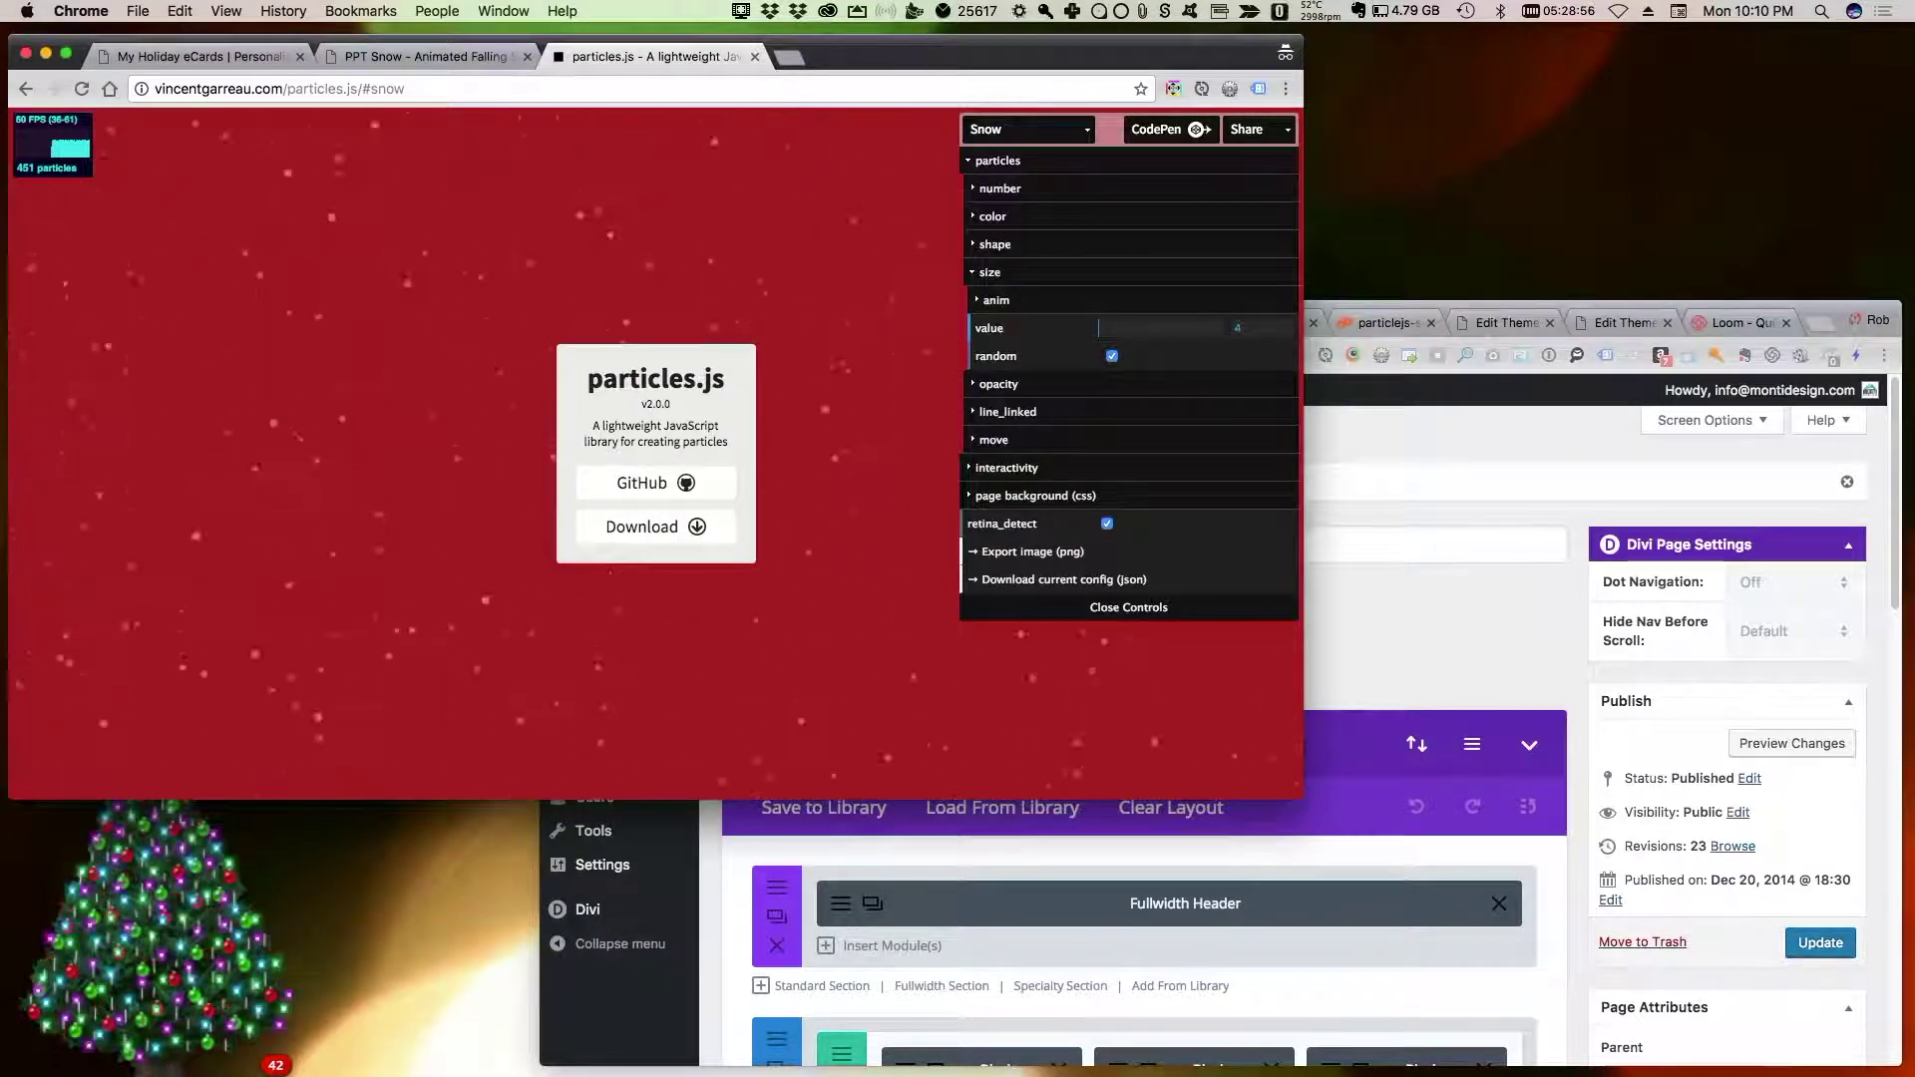
# Disable both the onhover and onclick interactivity in the particles.js snow configuration
pyautogui.click(1005, 468)
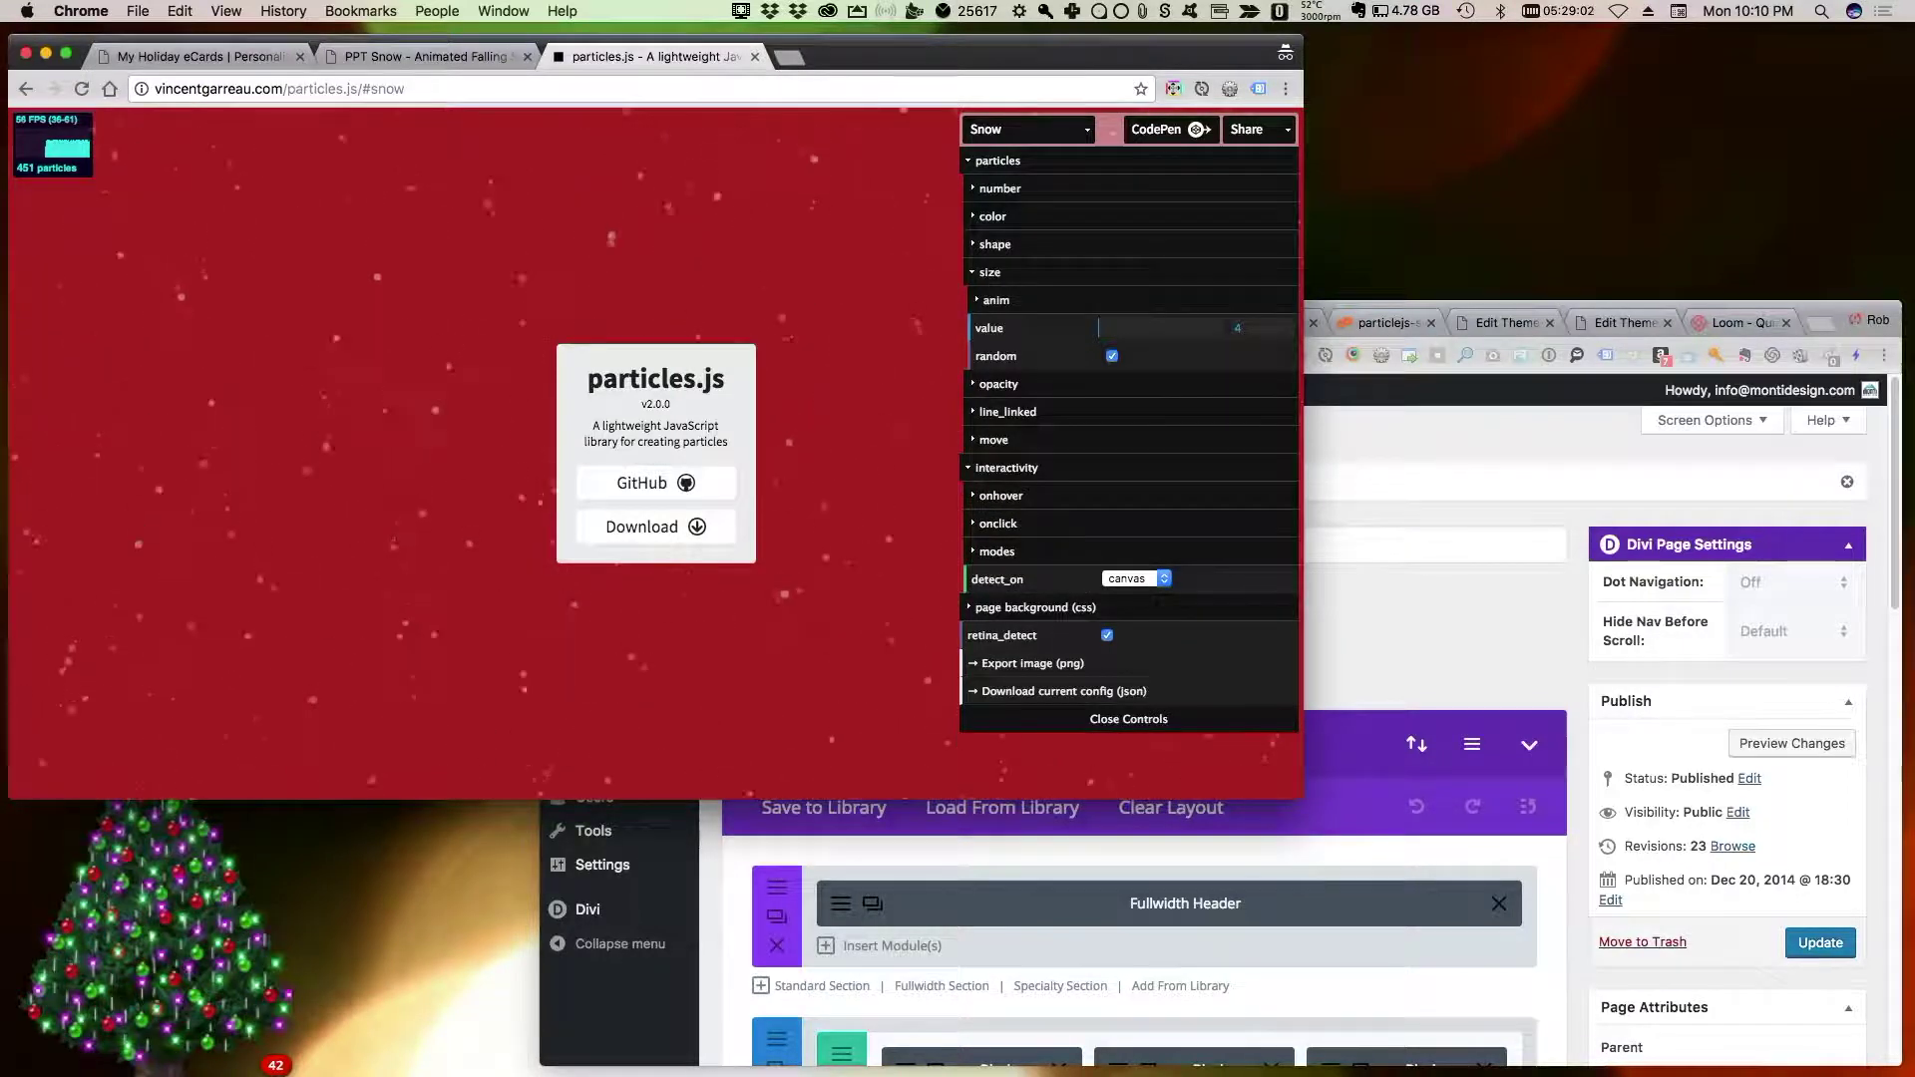
pyautogui.click(1000, 495)
pyautogui.click(1110, 524)
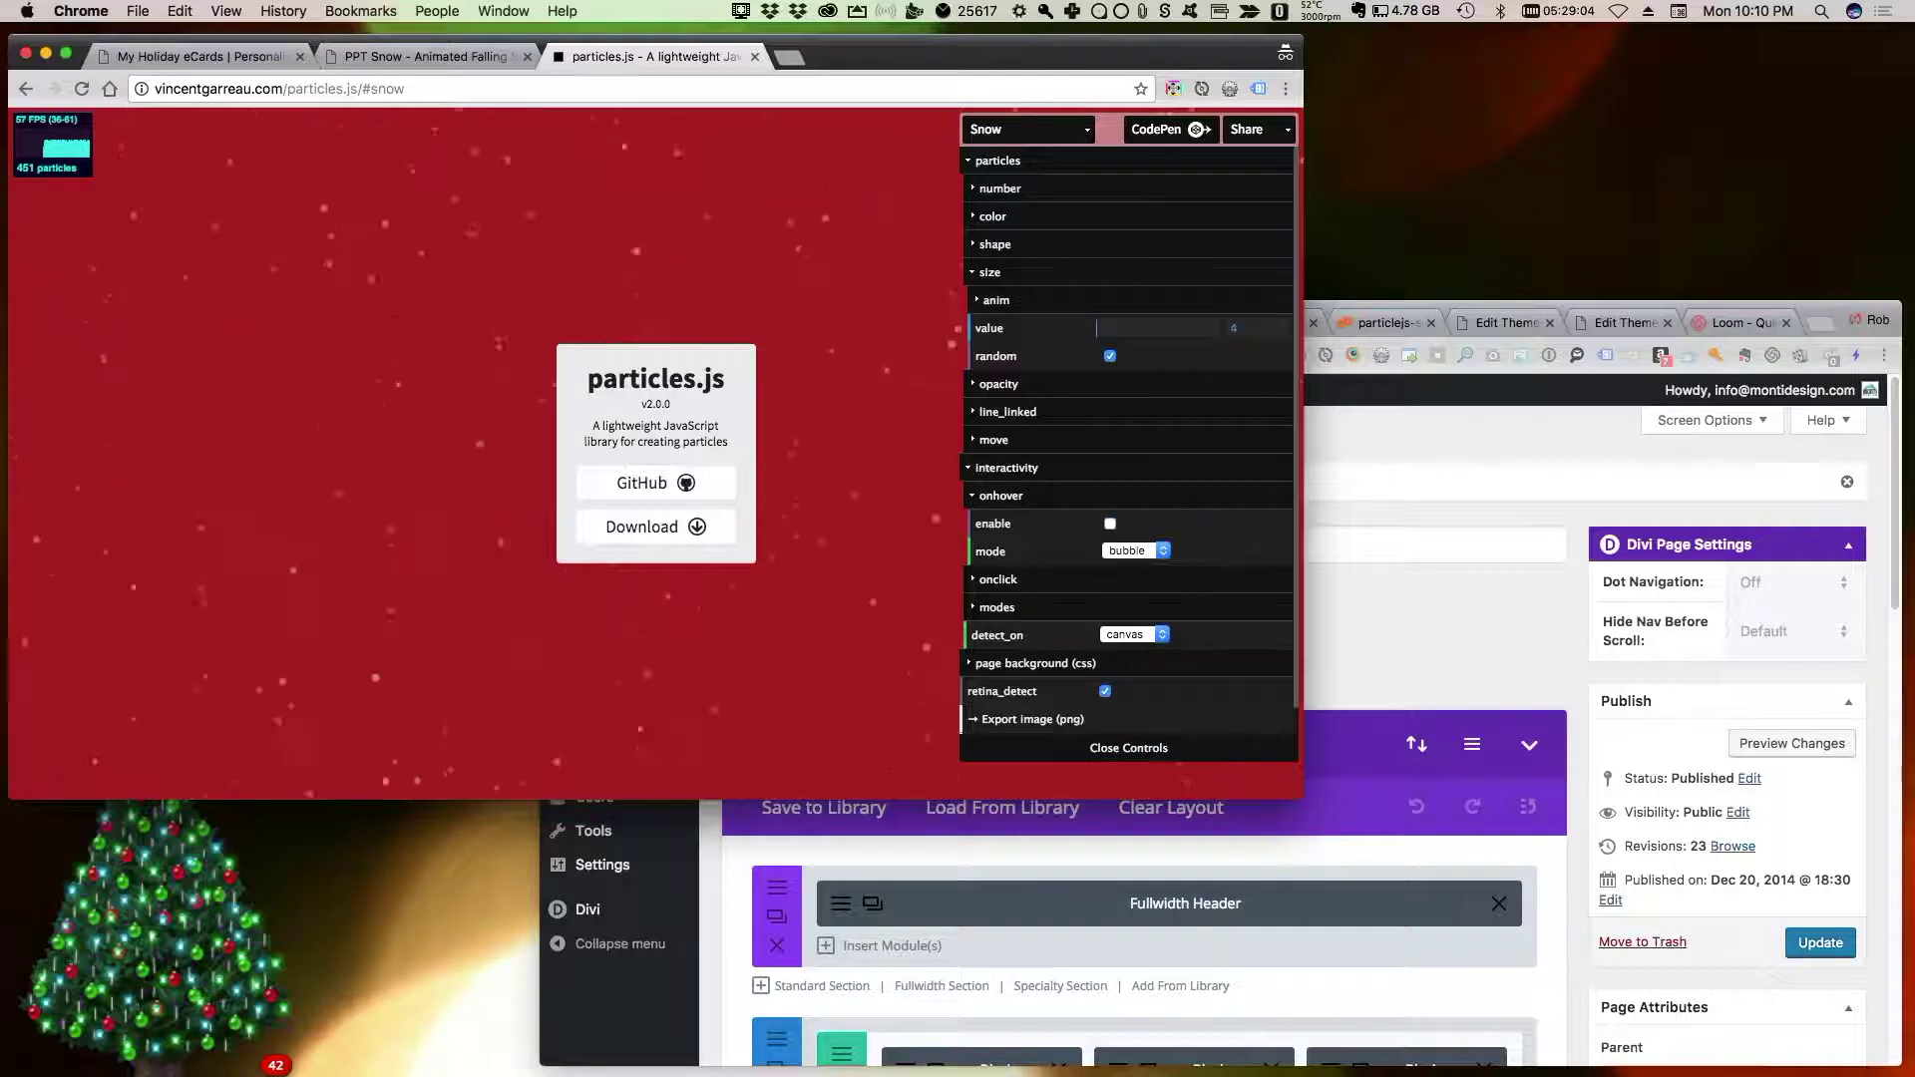
pyautogui.click(998, 579)
pyautogui.click(1111, 607)
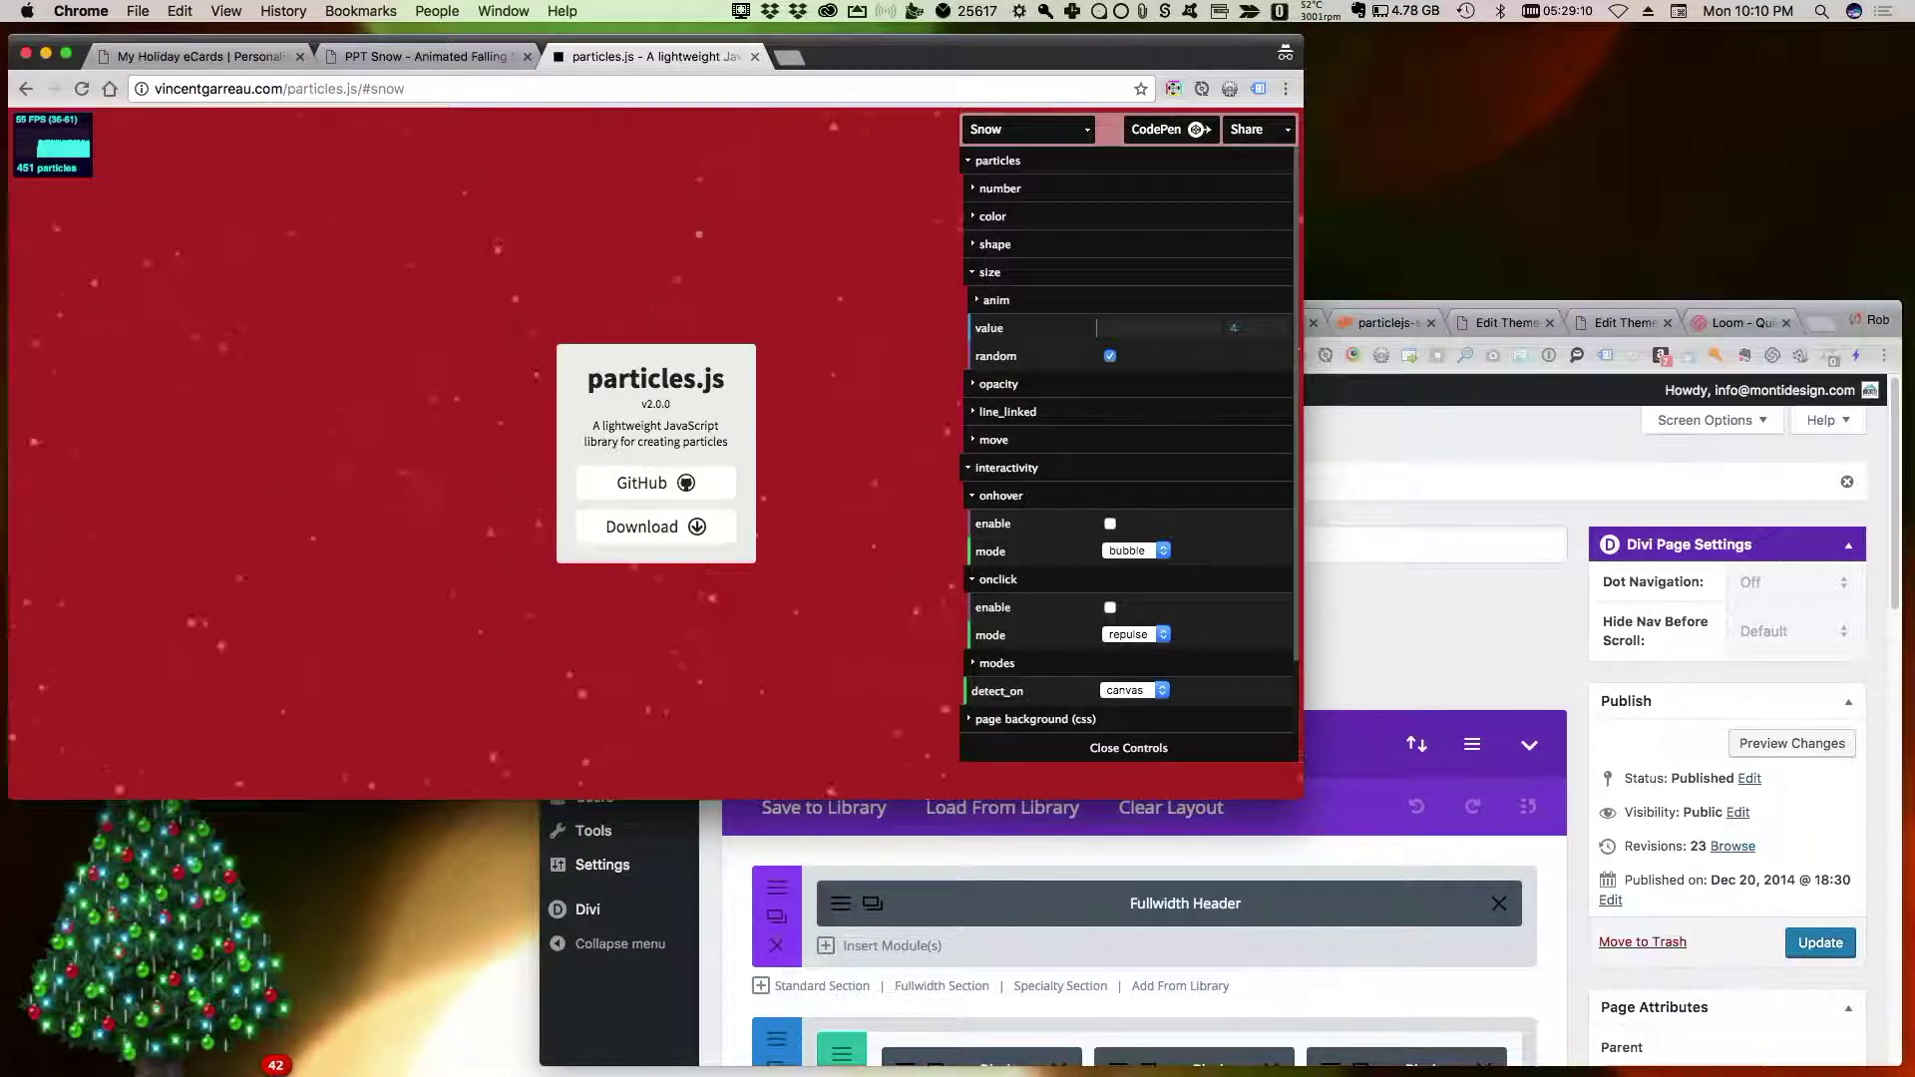
pyautogui.scroll(-2, 1127, 439)
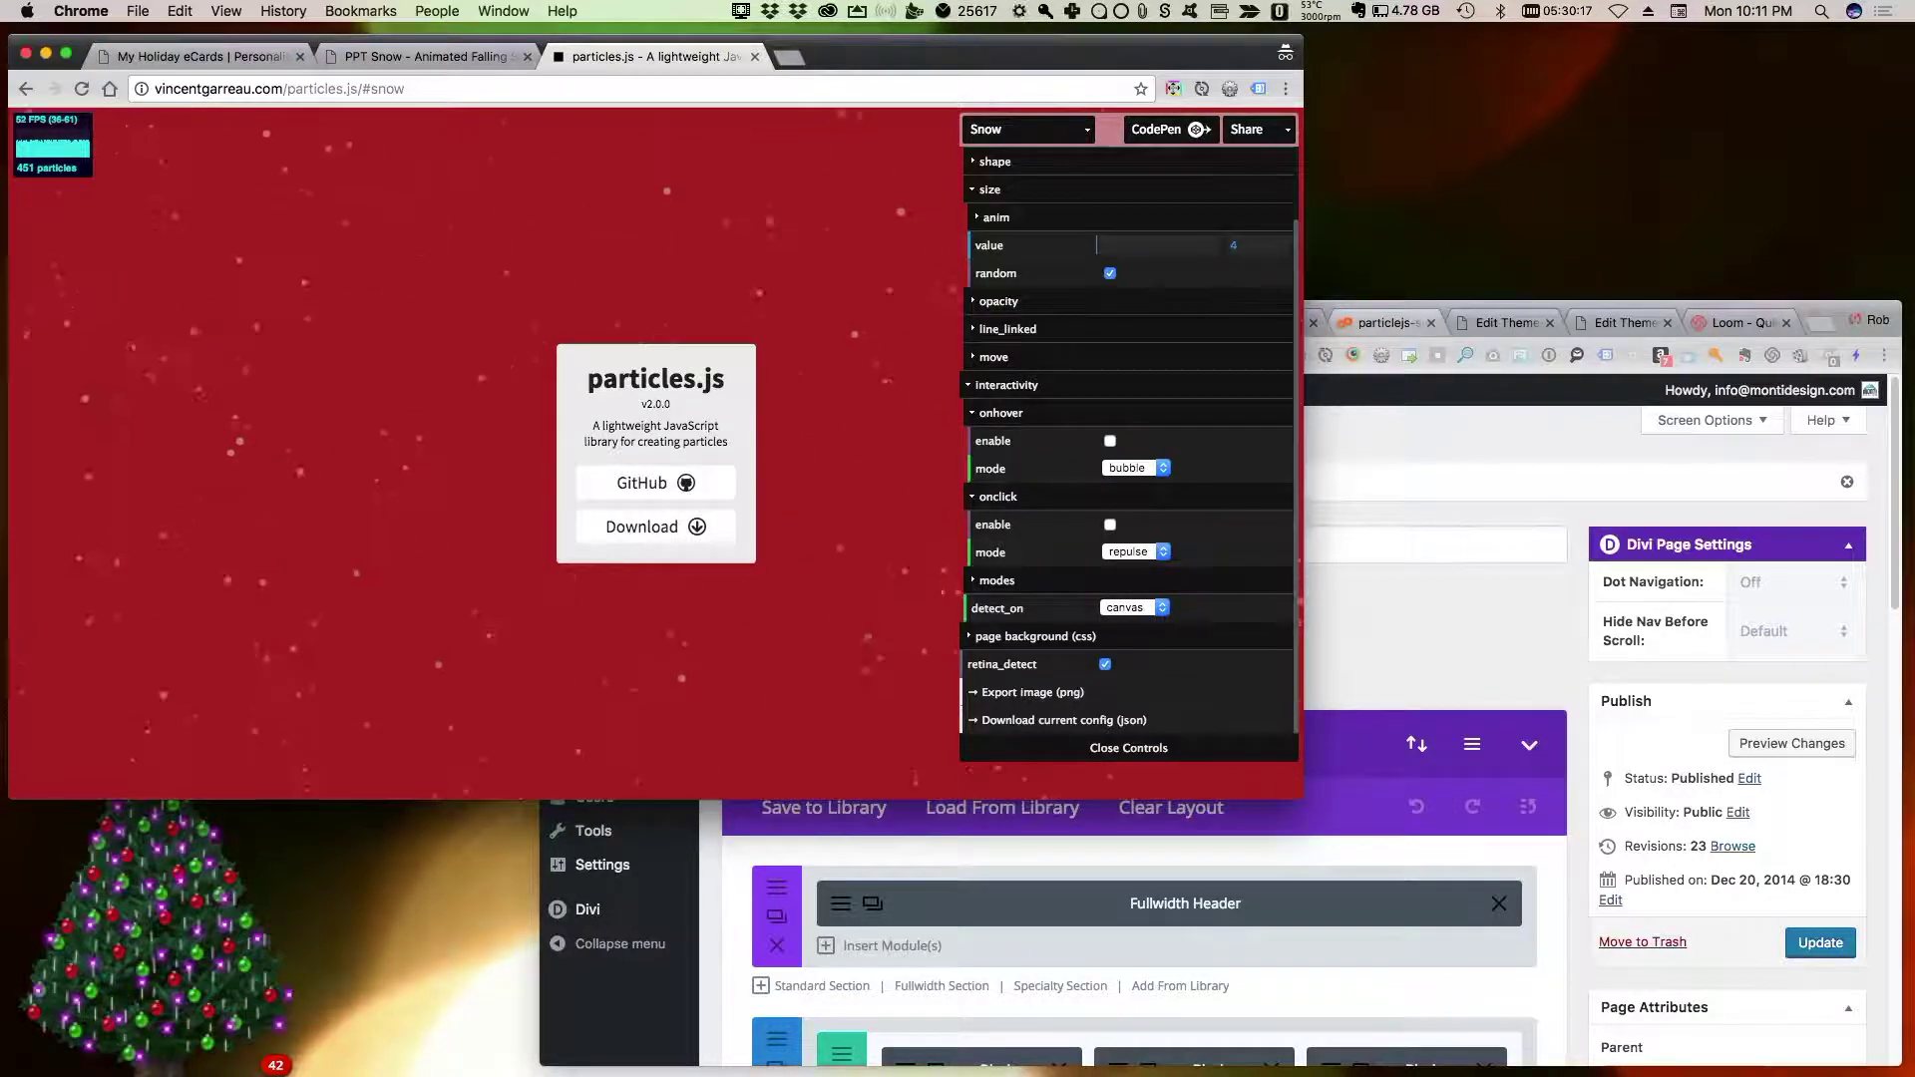
# Review the child theme's files in cPanel File Manager and the jQuery script that loads particles.min.js and particlesjs-config.json
pyautogui.click(1381, 322)
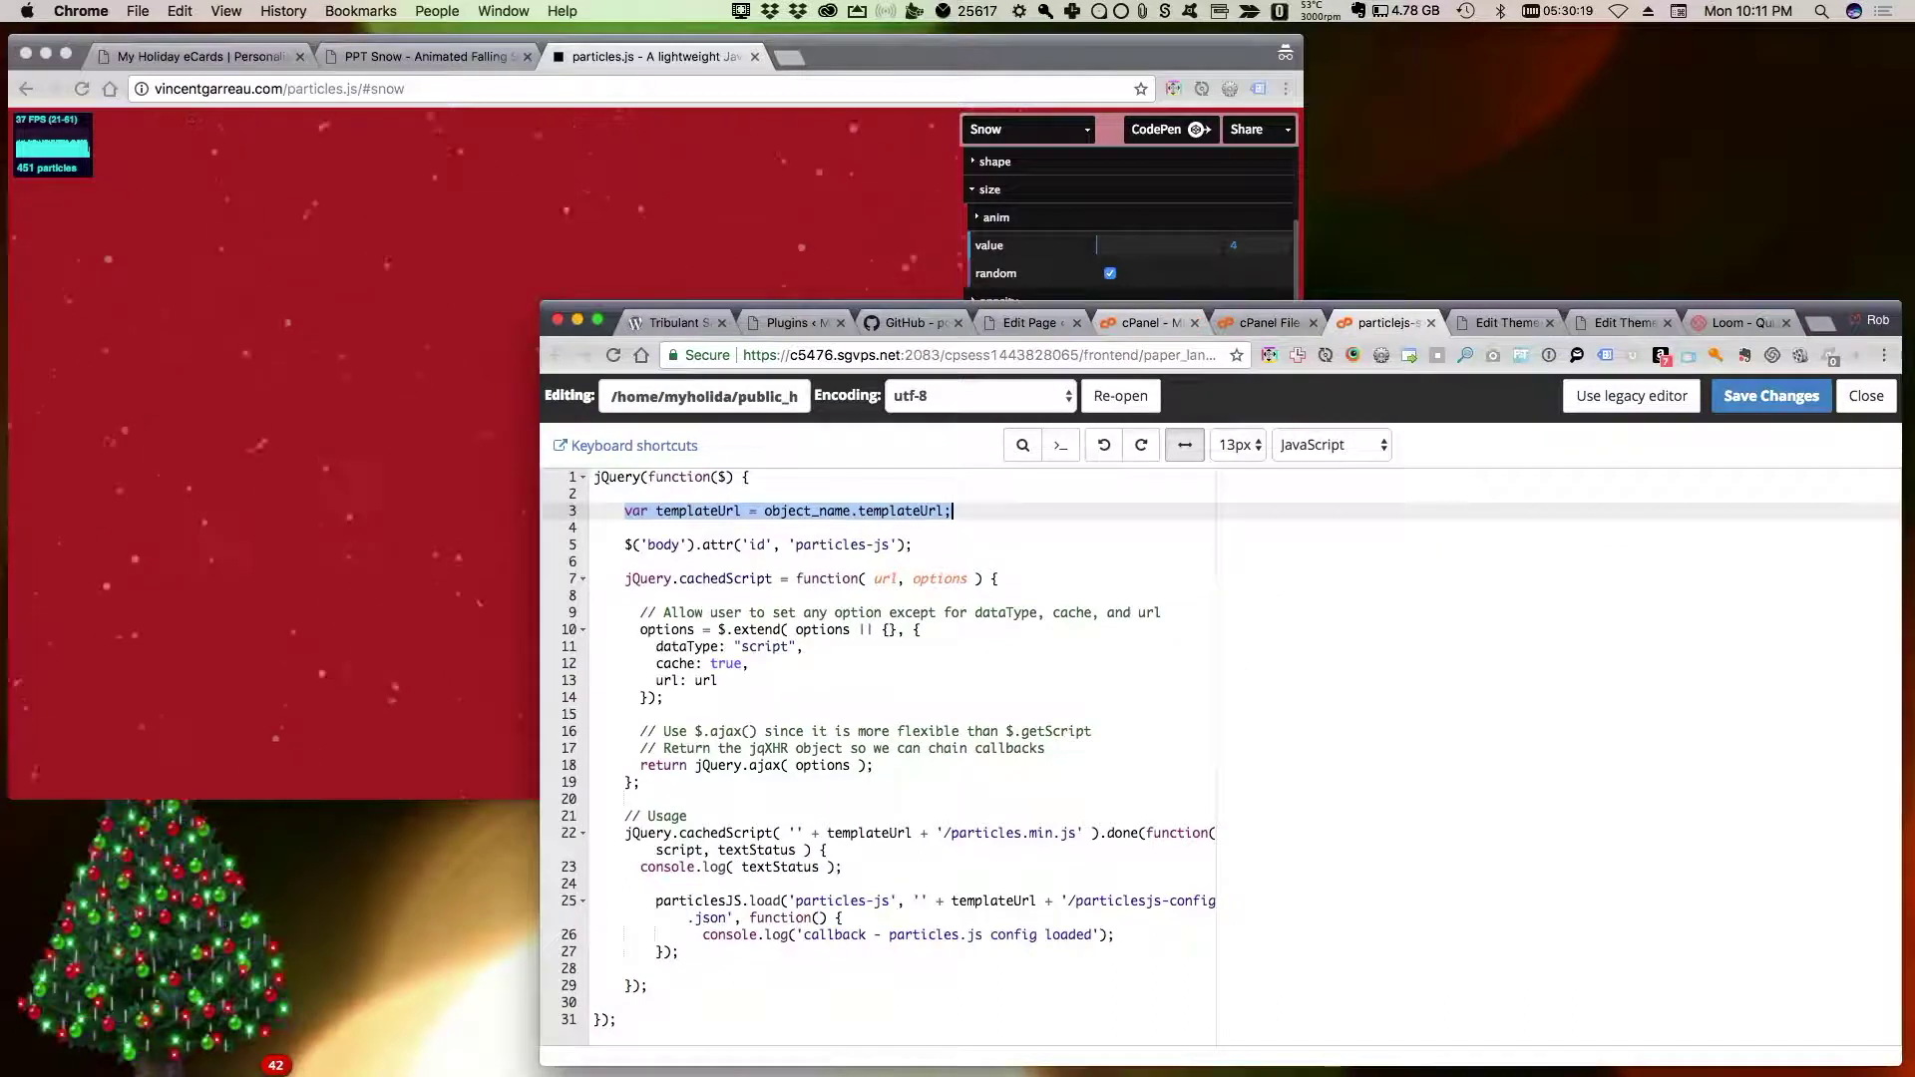
pyautogui.click(1147, 322)
pyautogui.click(1269, 322)
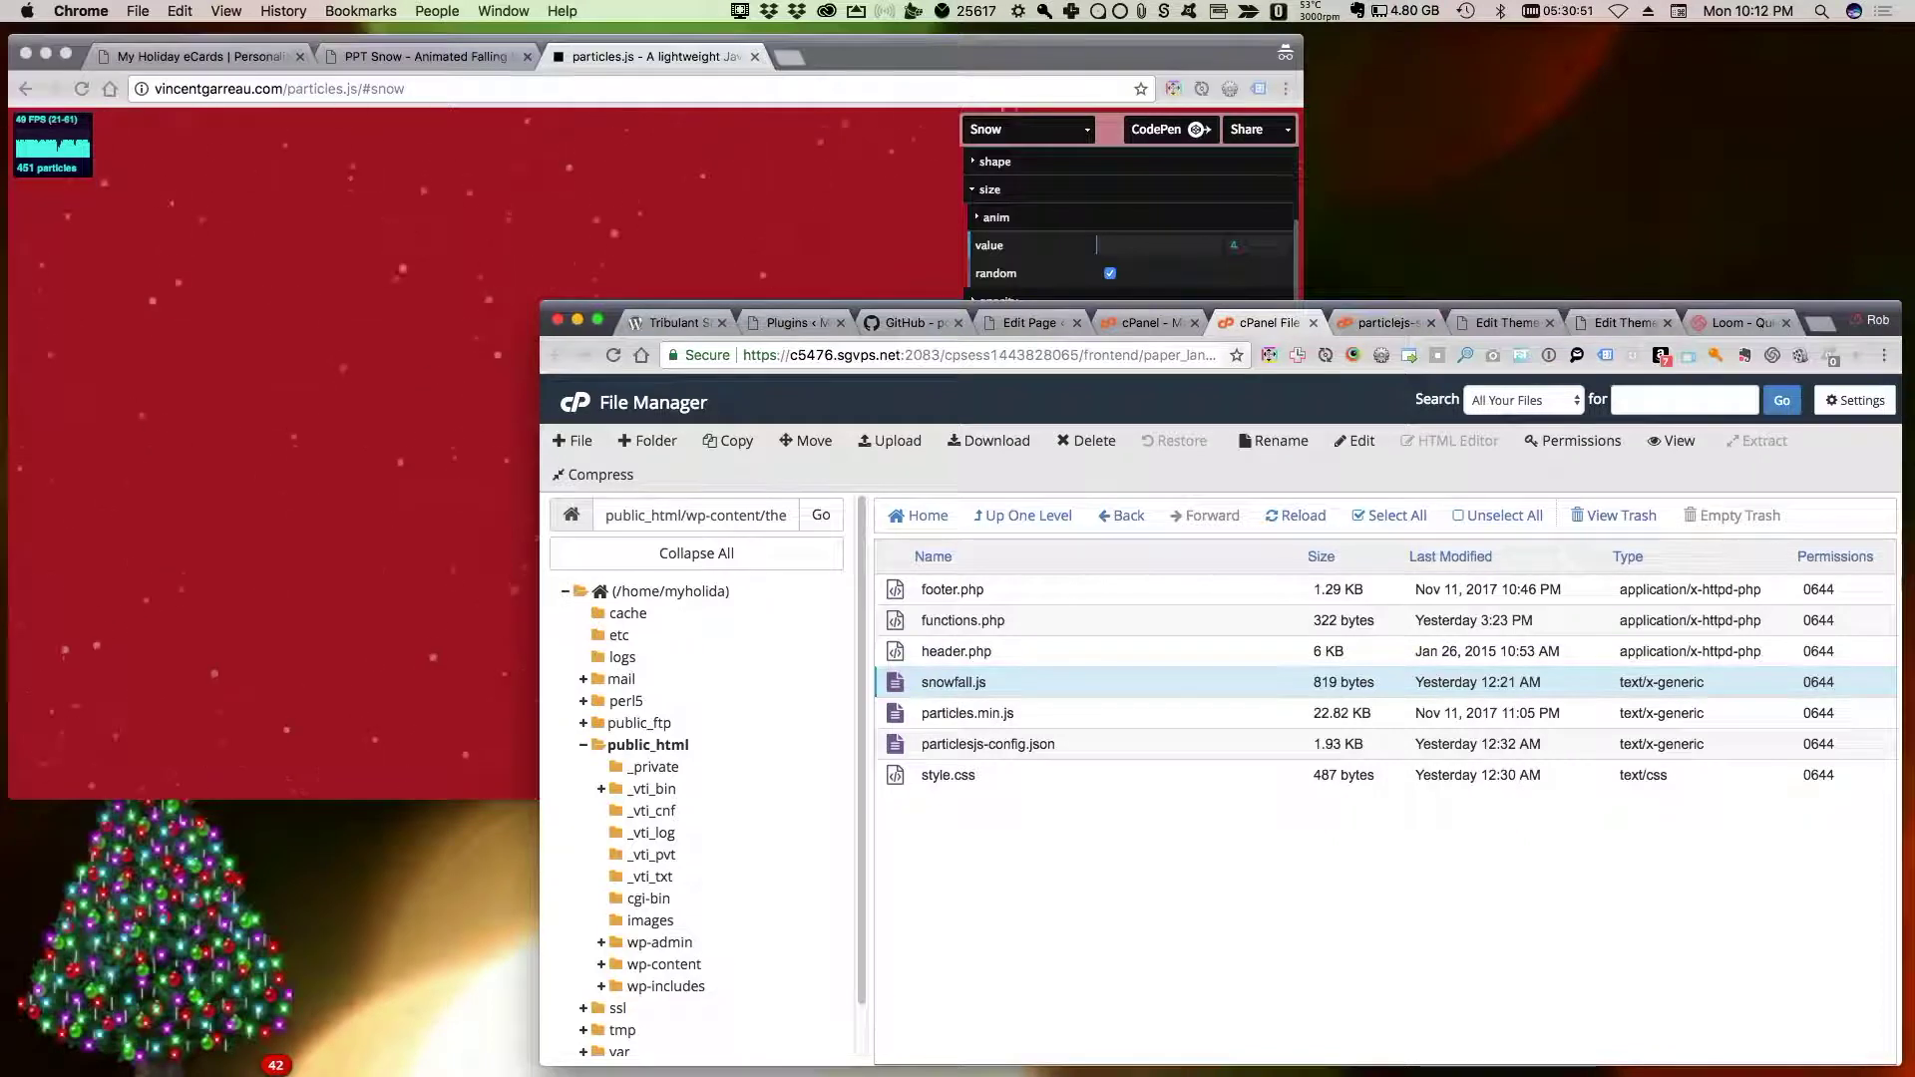
pyautogui.click(1386, 324)
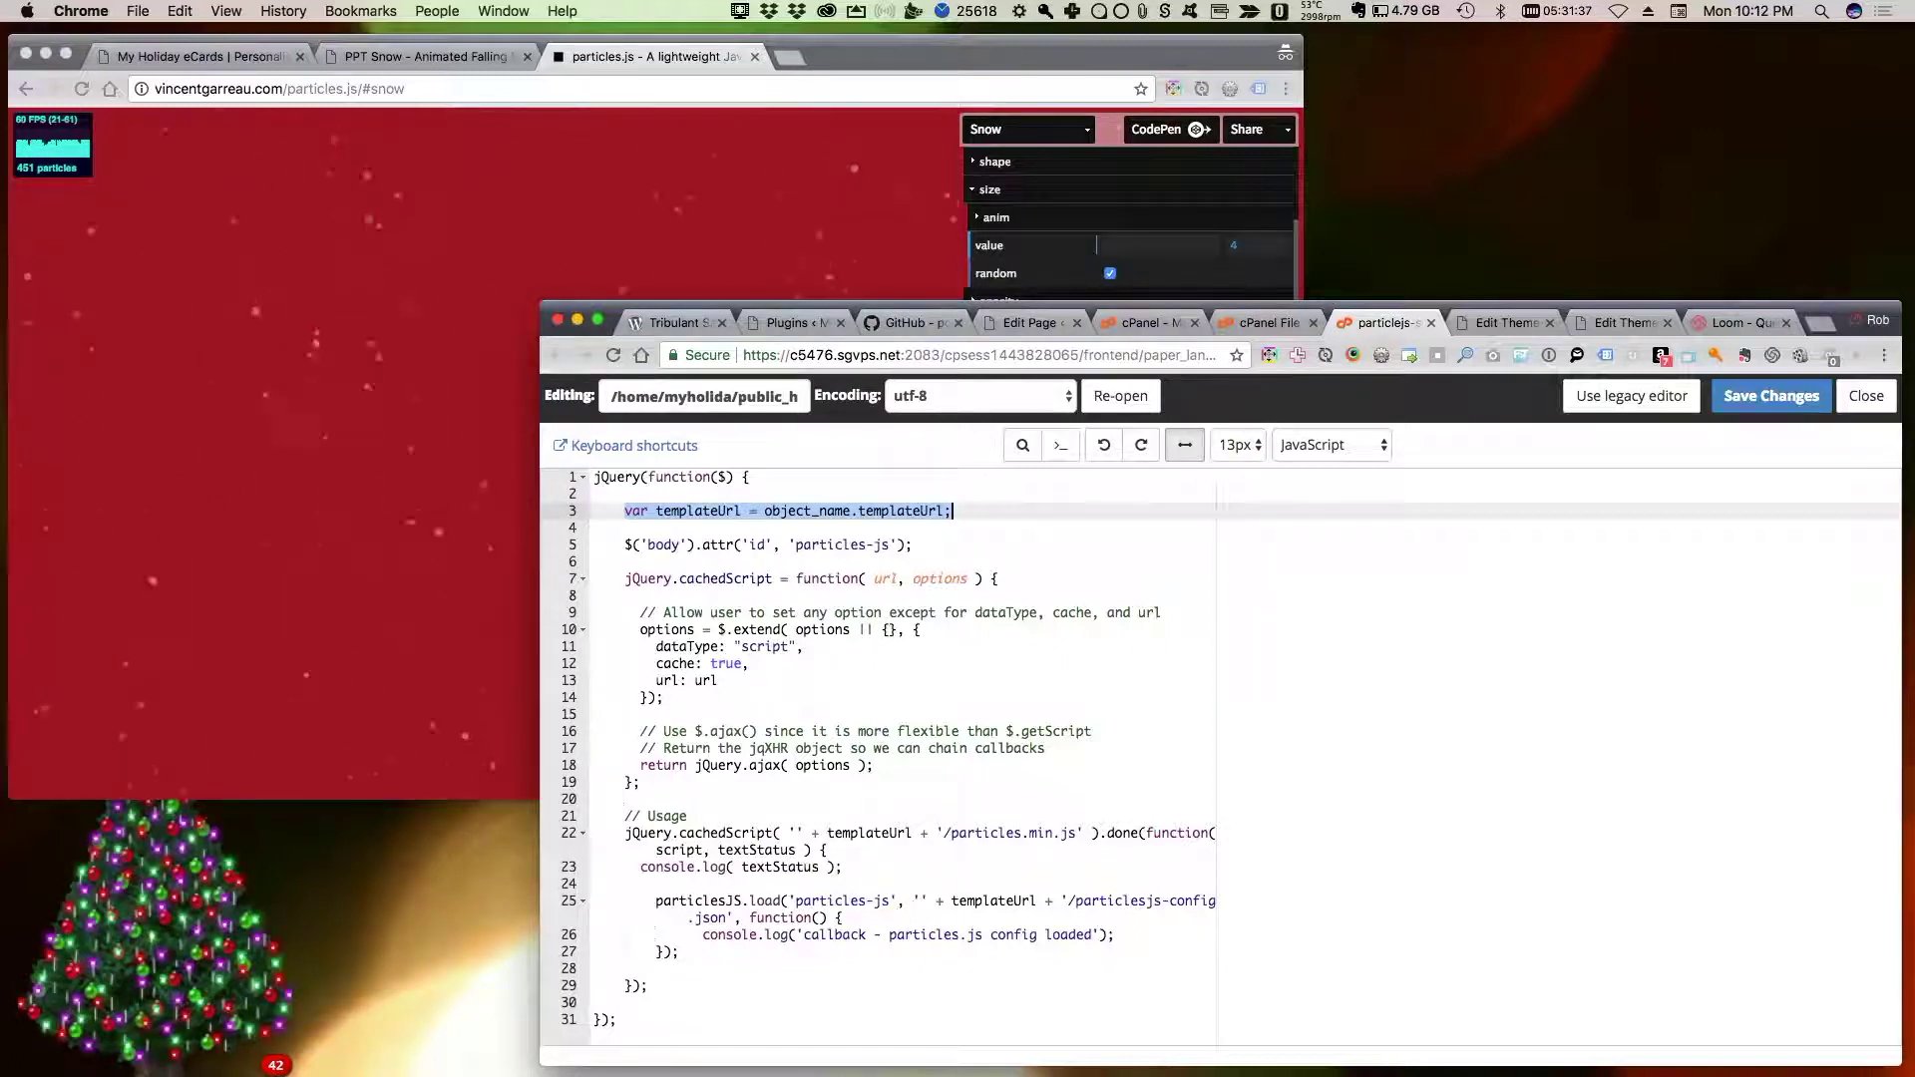
pyautogui.moveTo(624, 1021); pyautogui.dragTo(633, 446)
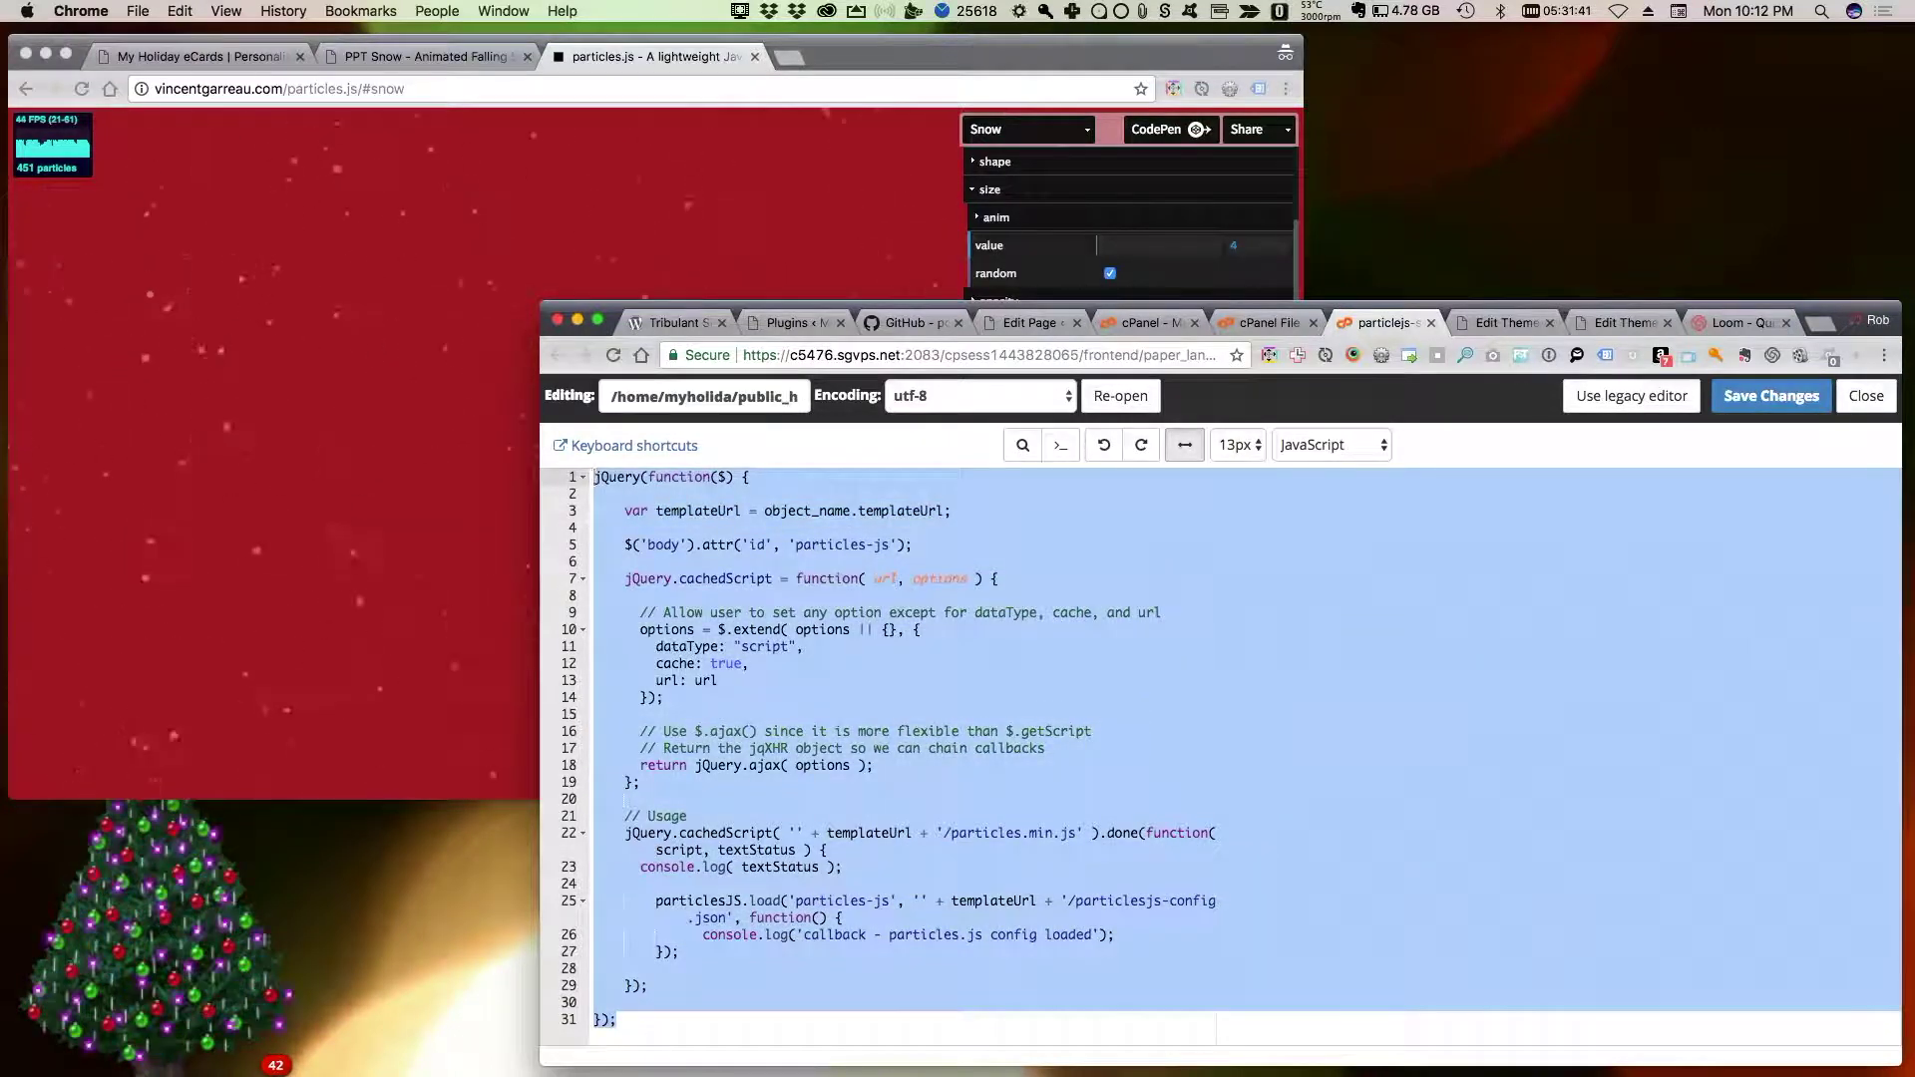
pyautogui.click(789, 647)
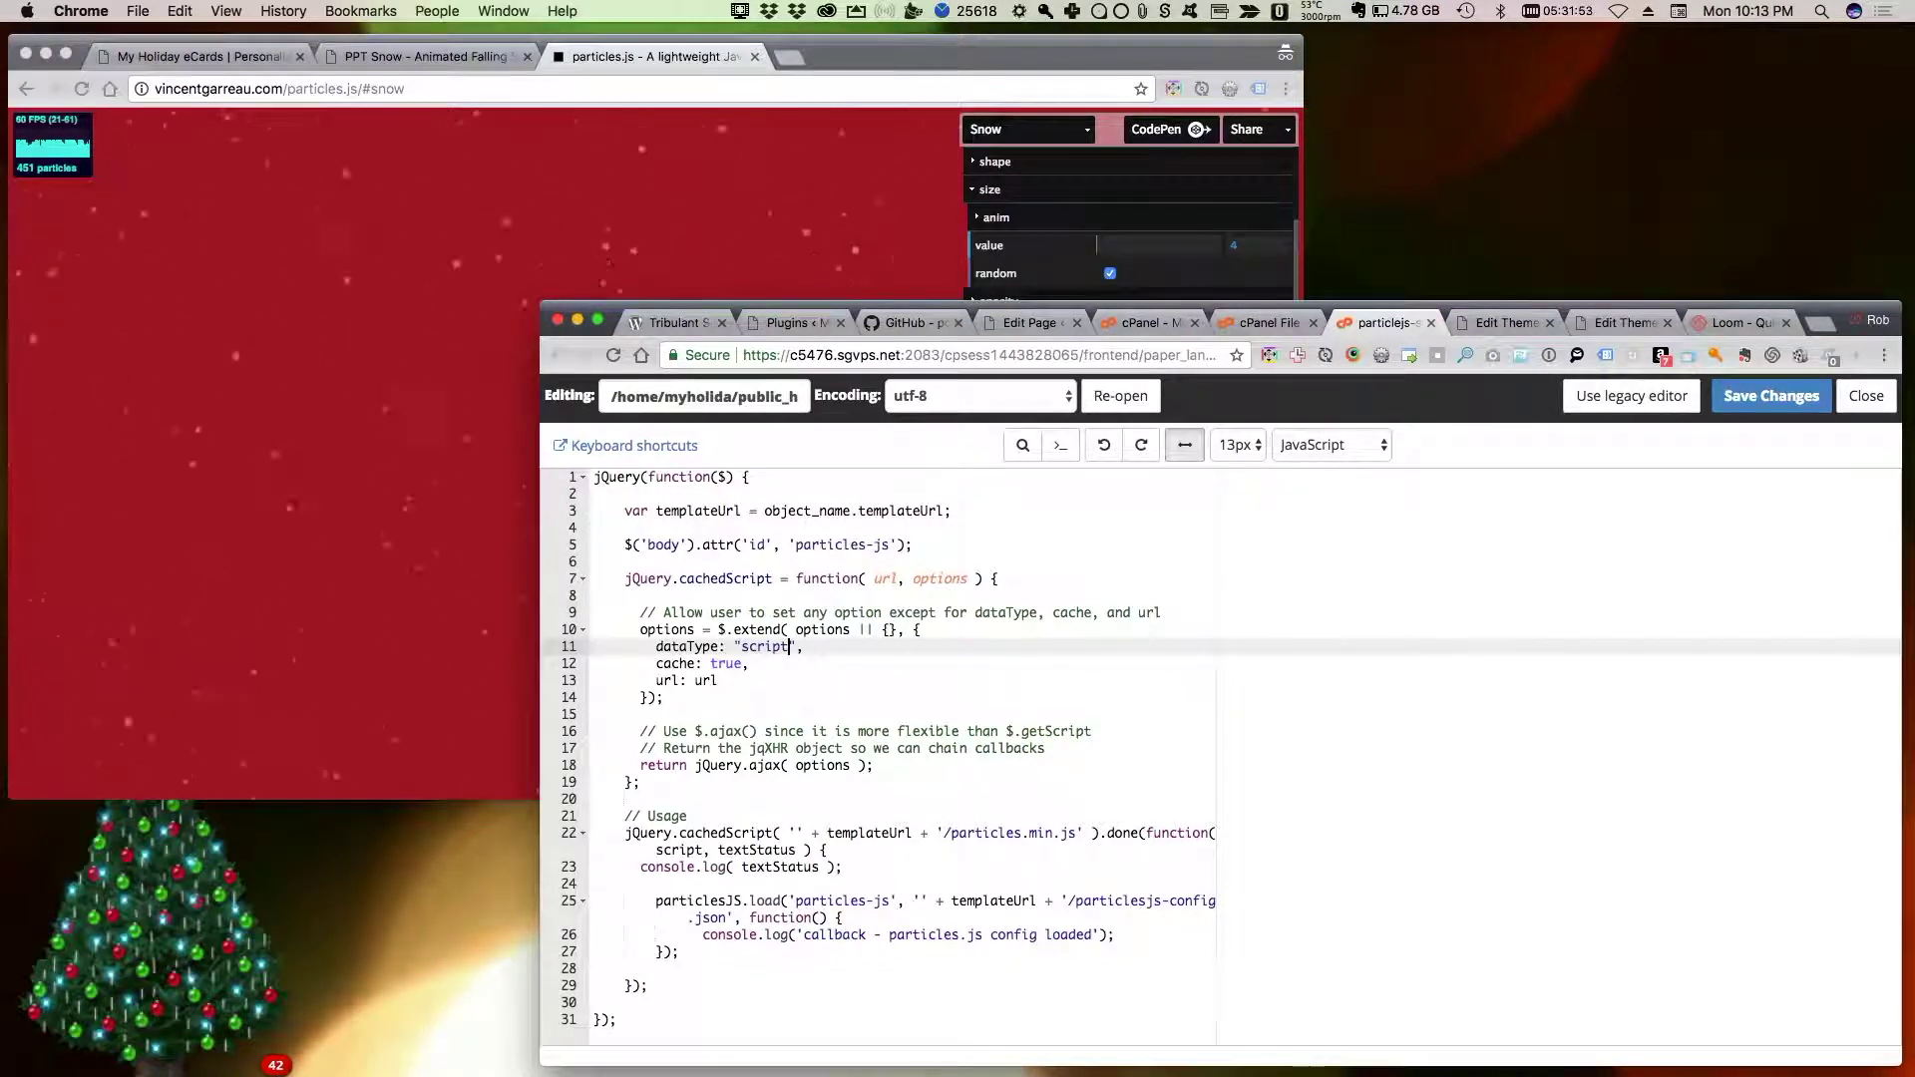
# Uncomment the three lines that enqueue and localize particle-snow-script in Divi Child 01's functions.php, and update the file
pyautogui.click(1501, 322)
pyautogui.click(768, 643)
pyautogui.moveTo(1340, 671); pyautogui.dragTo(768, 642)
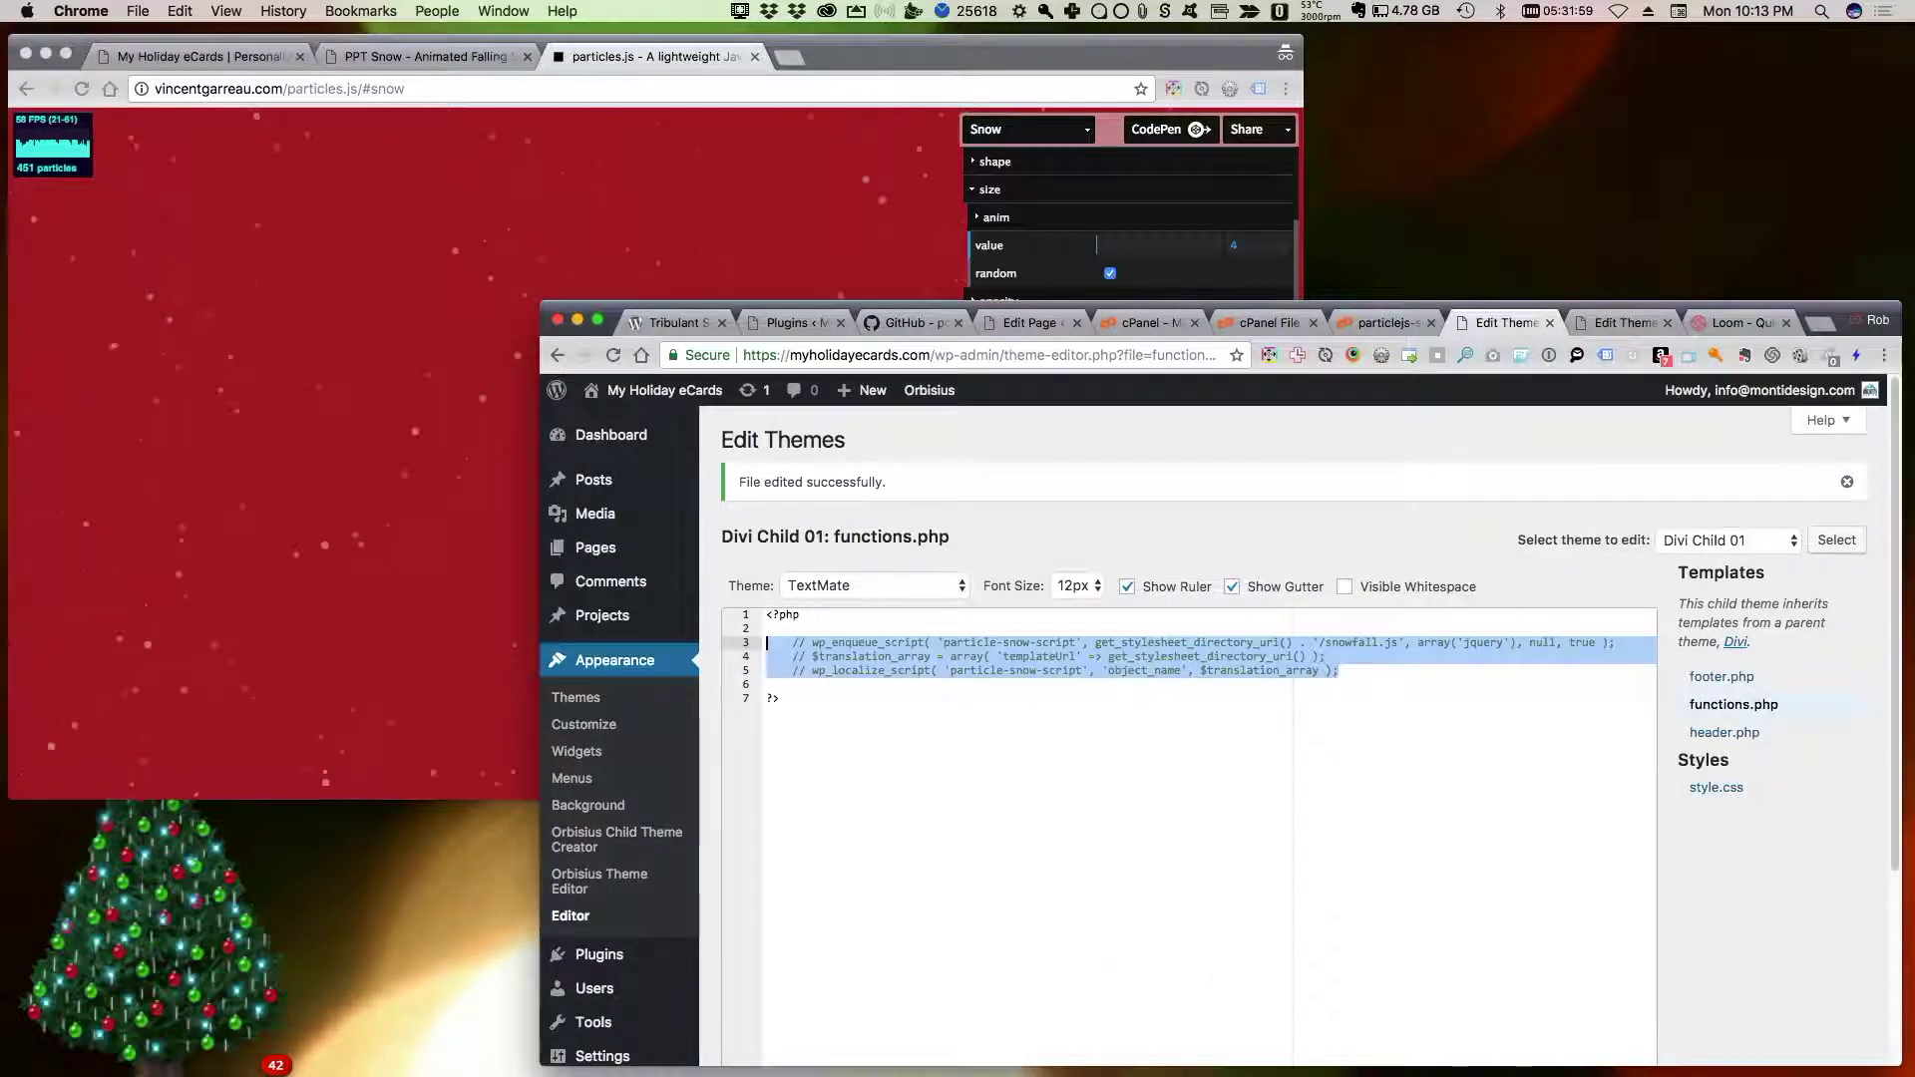
pyautogui.press('super+slash')
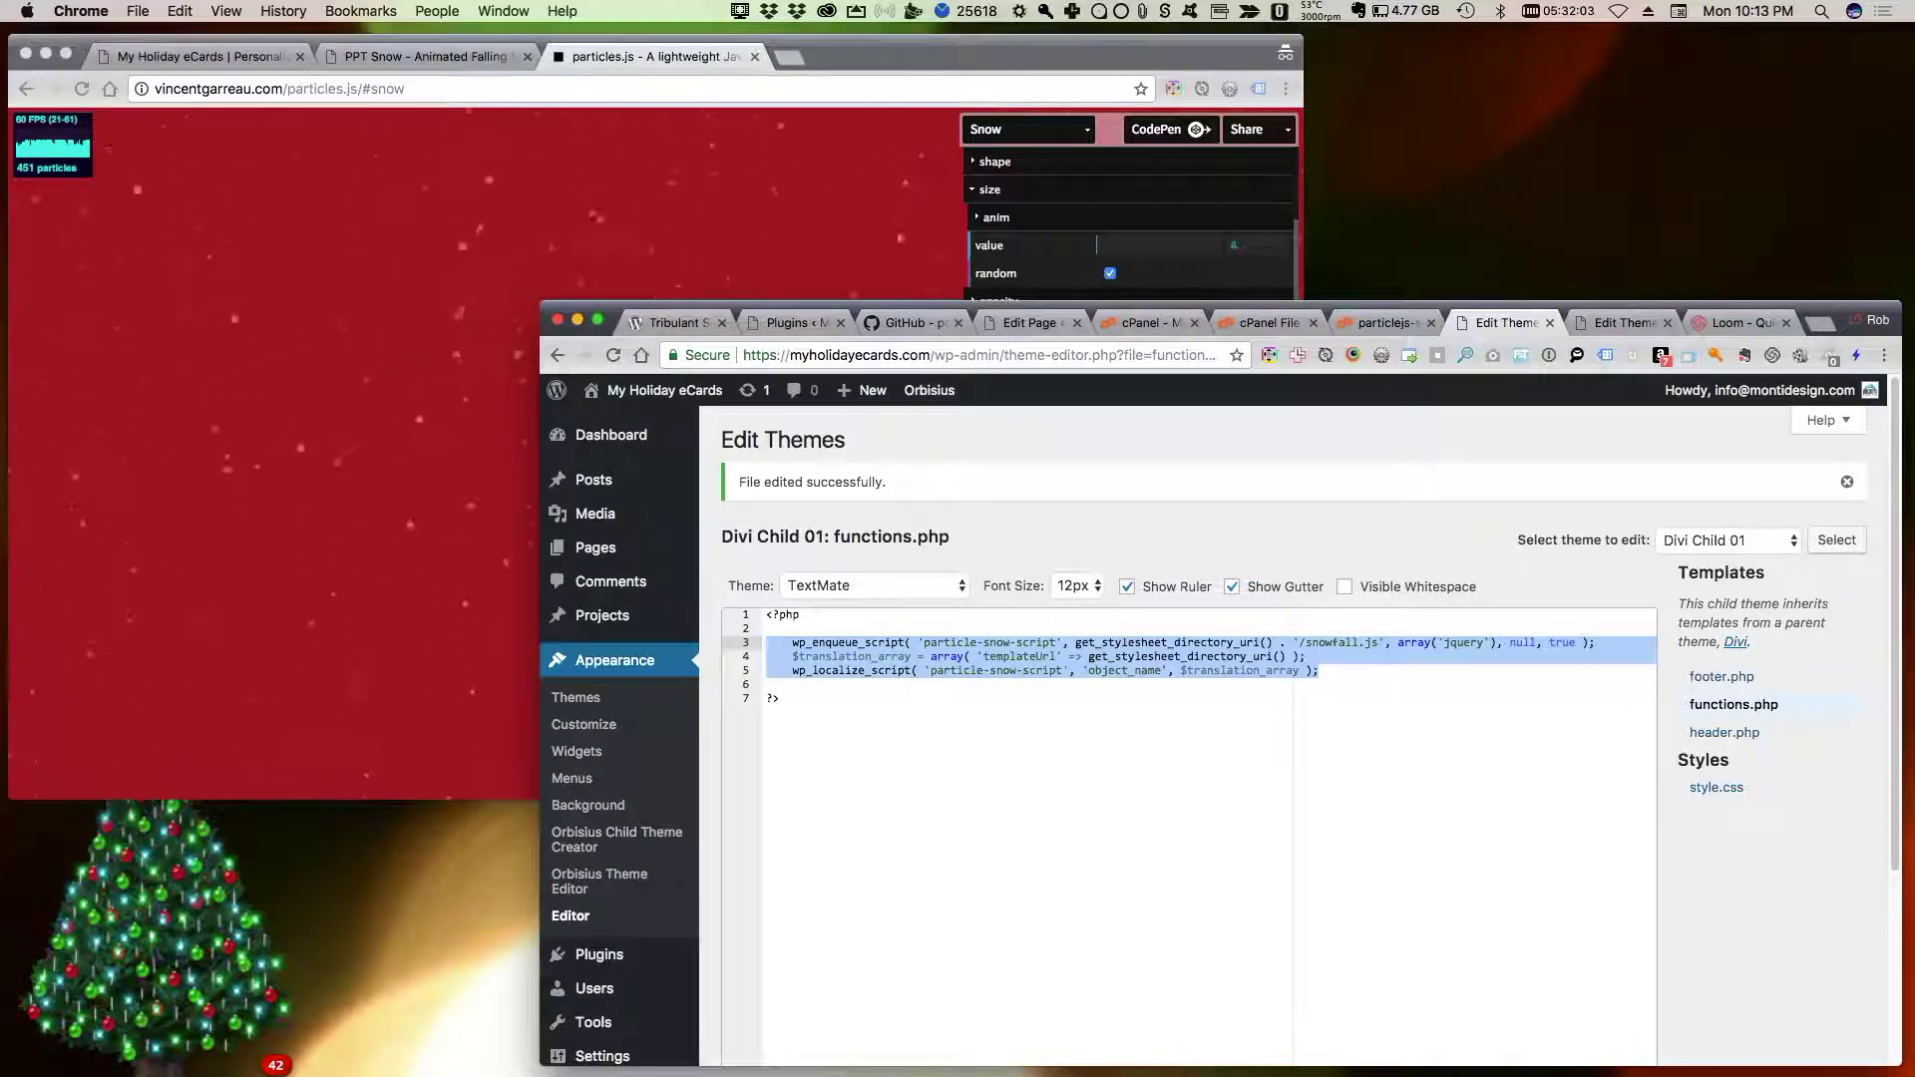
pyautogui.click(1530, 643)
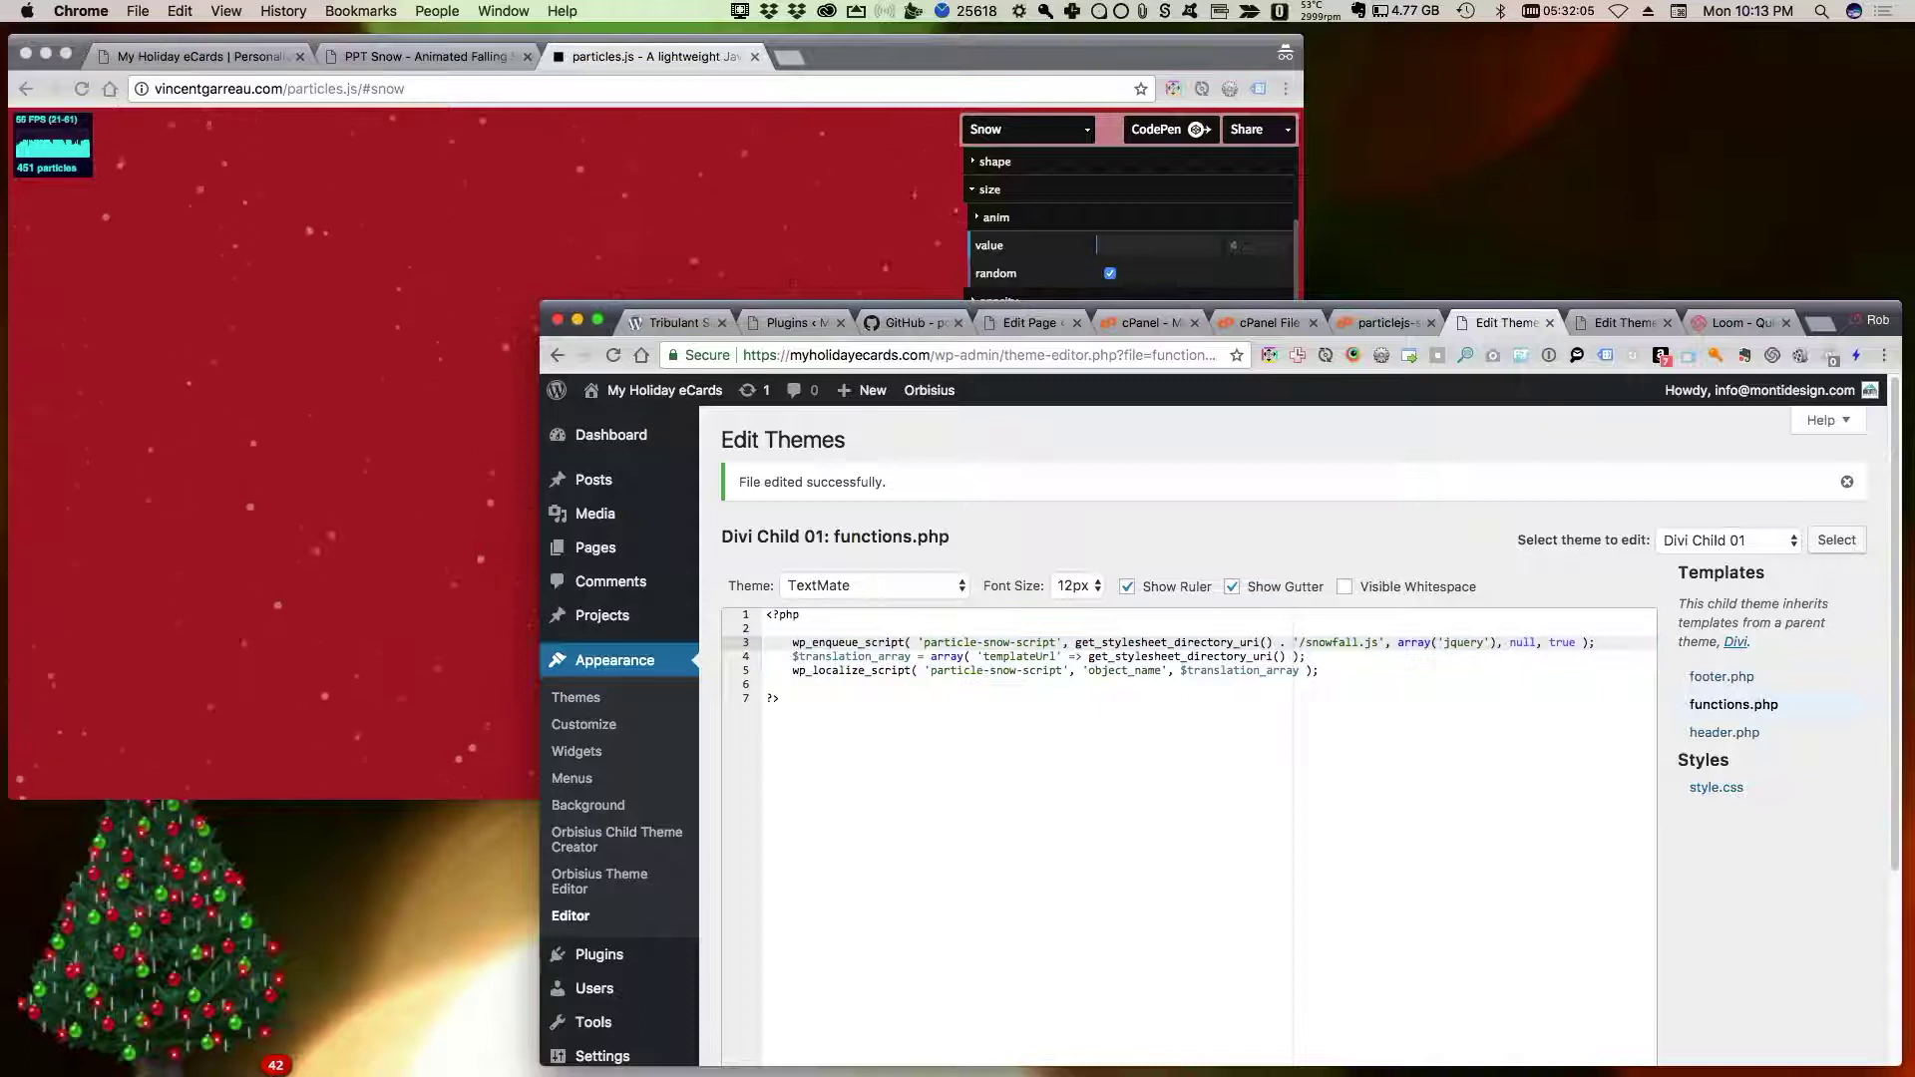
pyautogui.moveTo(766, 656); pyautogui.dragTo(1320, 670)
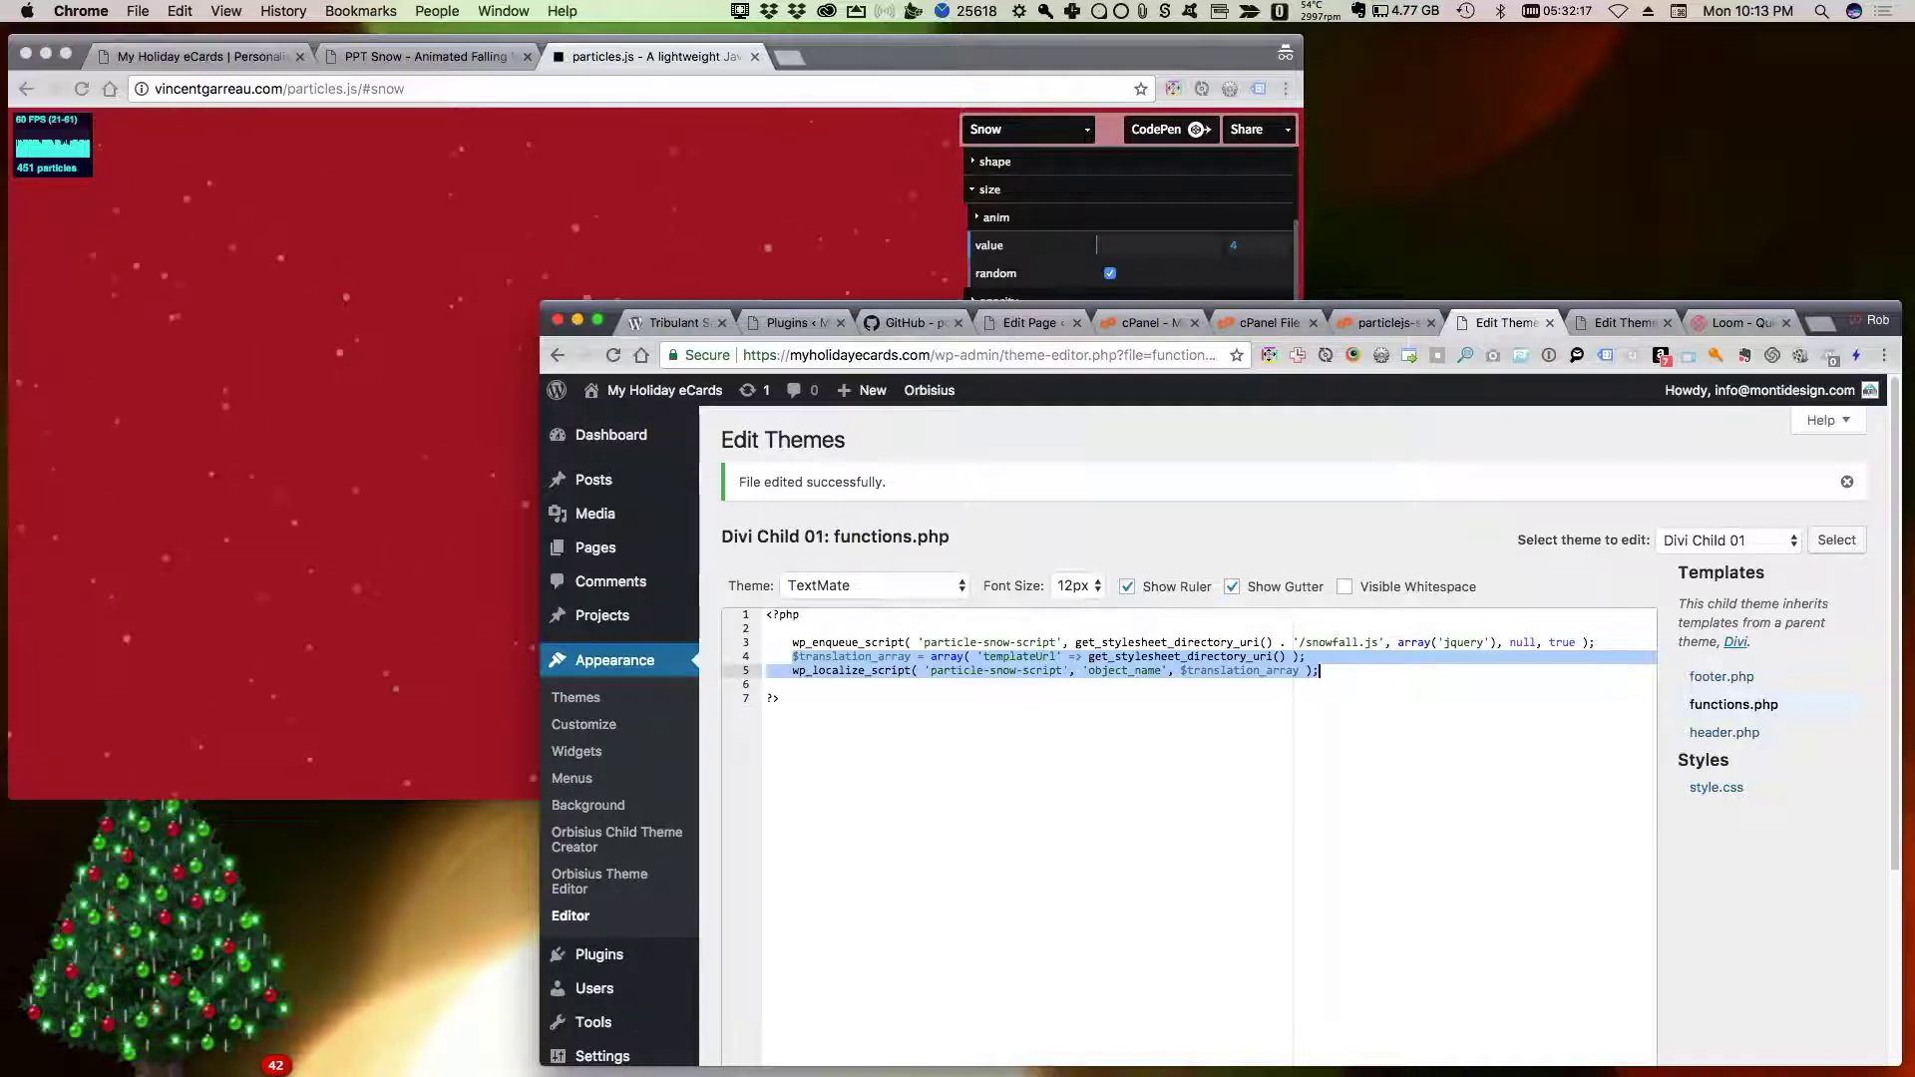
pyautogui.scroll(-5, 1189, 738)
pyautogui.click(767, 945)
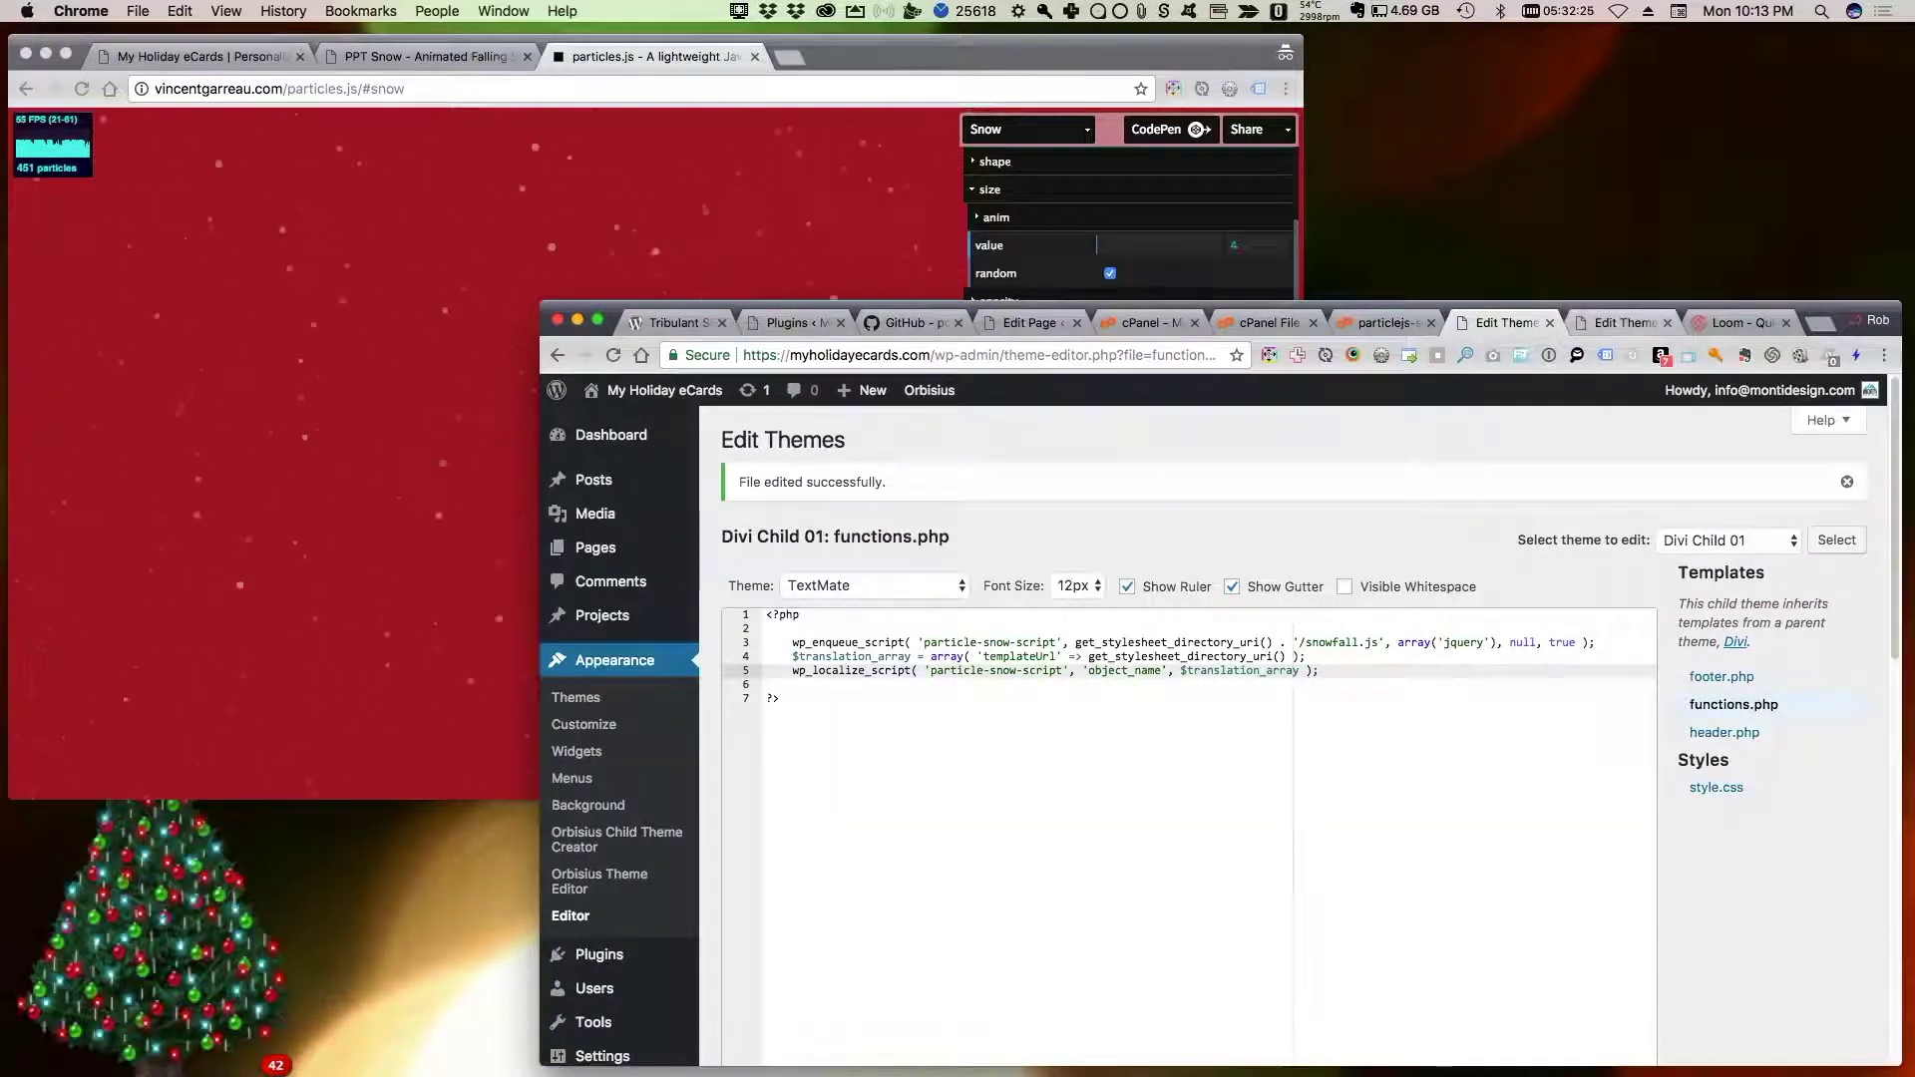
# Review the .particles-js-canvas-el rule in the child theme's style.css, including its fixed position and top and left offsets
pyautogui.click(1624, 323)
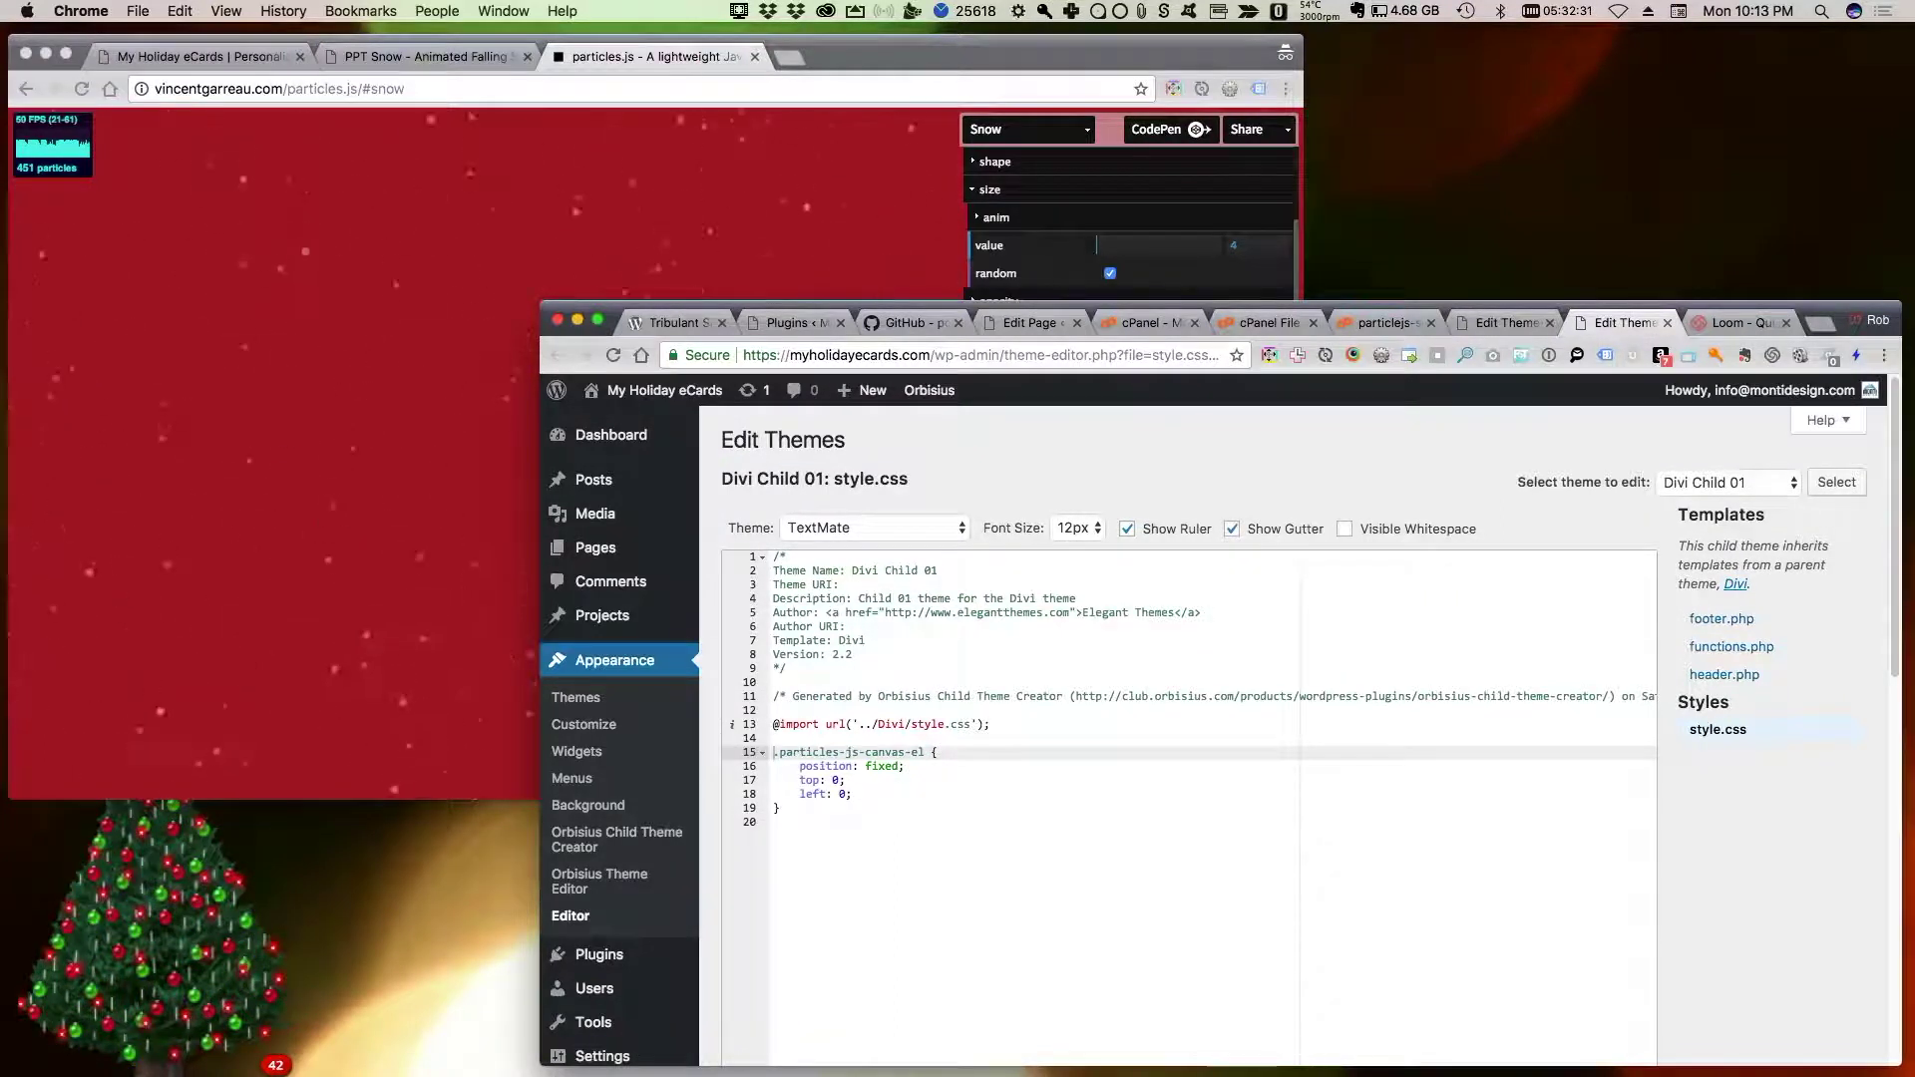
pyautogui.moveTo(774, 752); pyautogui.dragTo(807, 752)
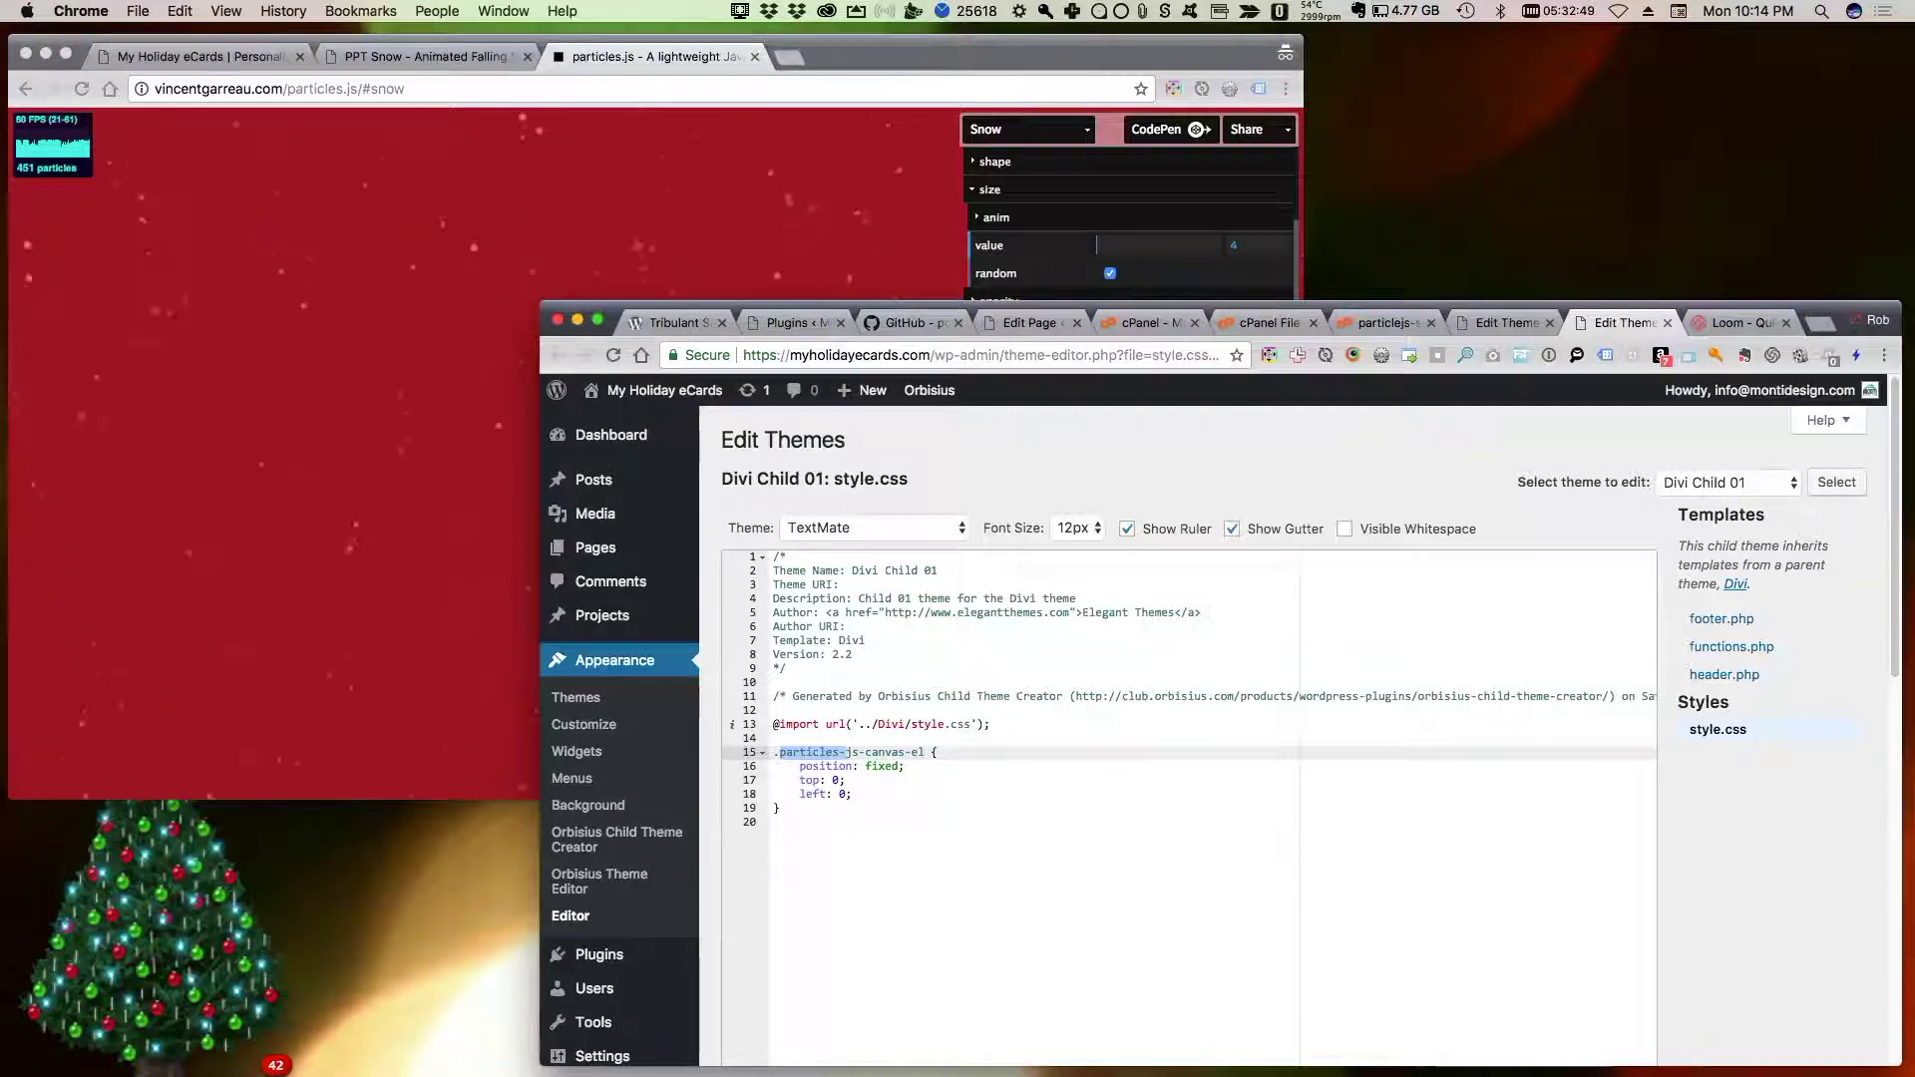
pyautogui.moveTo(774, 752); pyautogui.dragTo(919, 753)
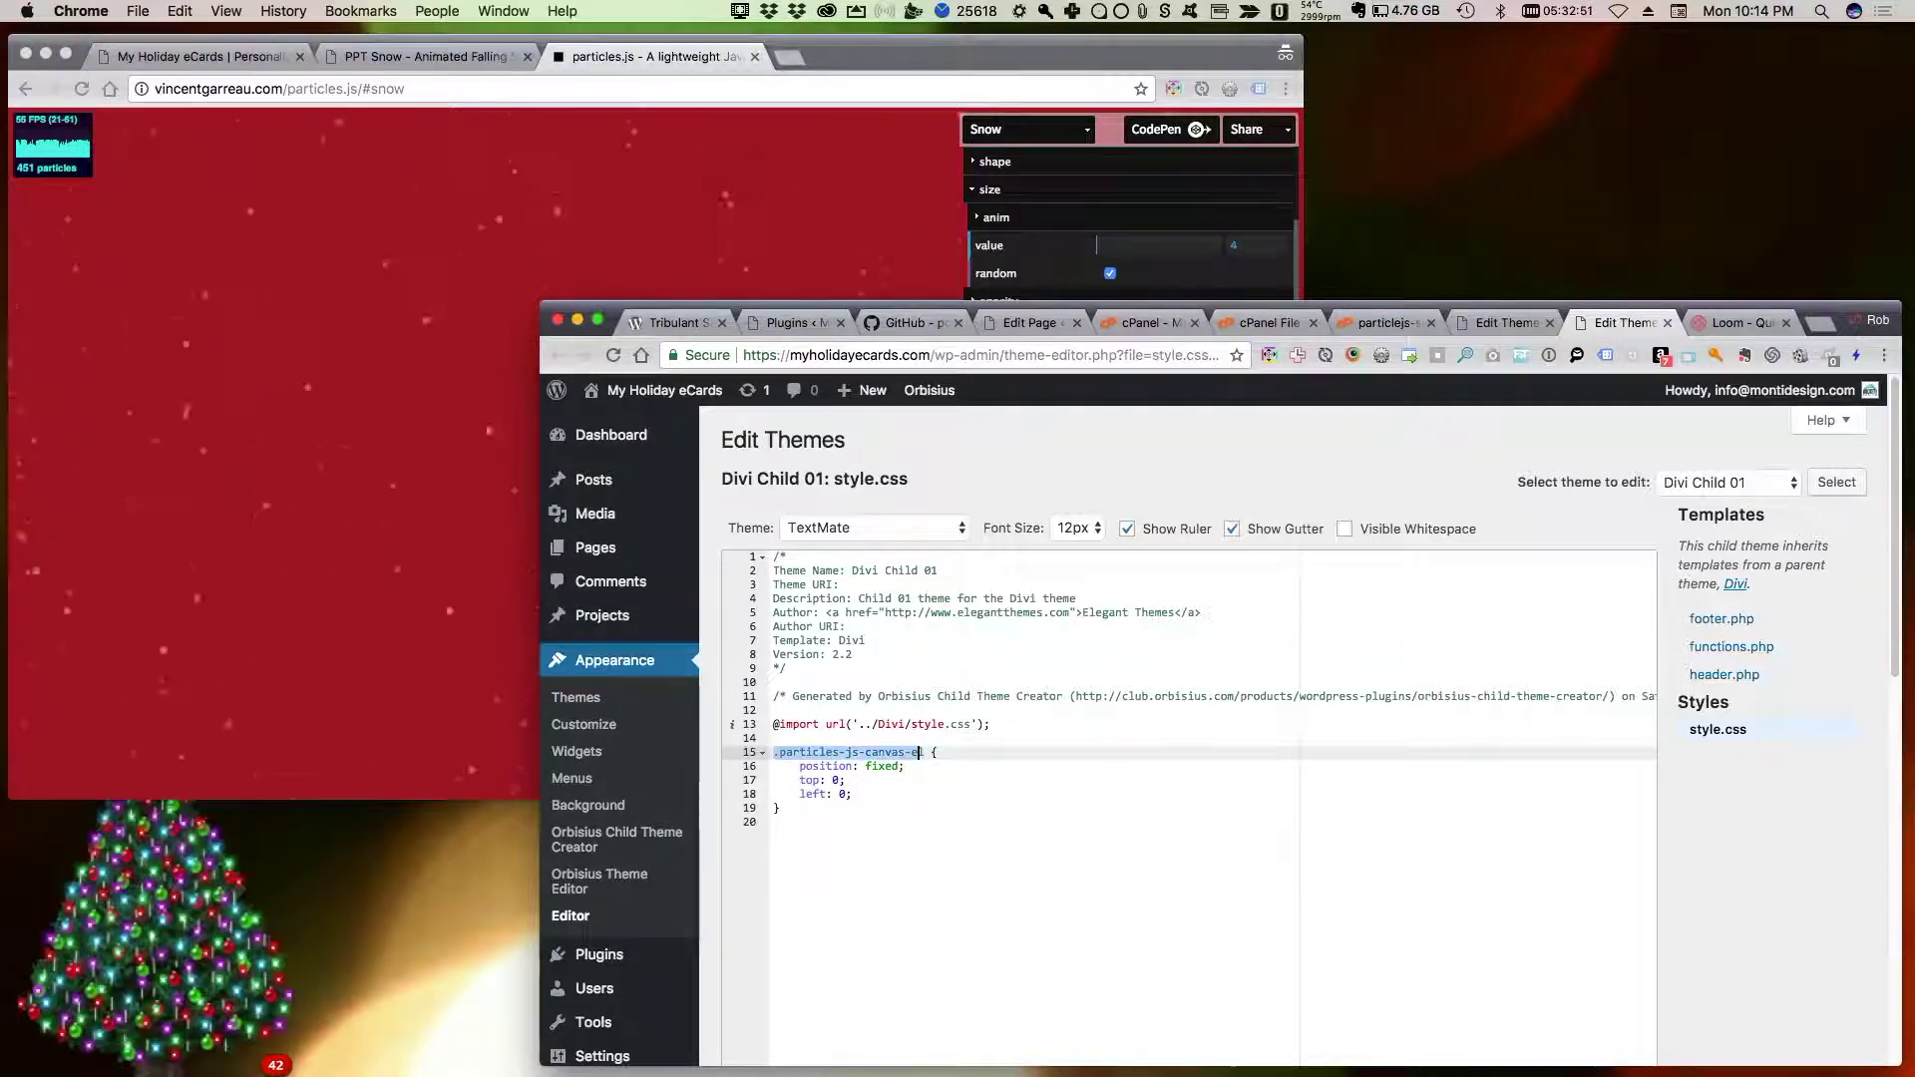
pyautogui.click(918, 752)
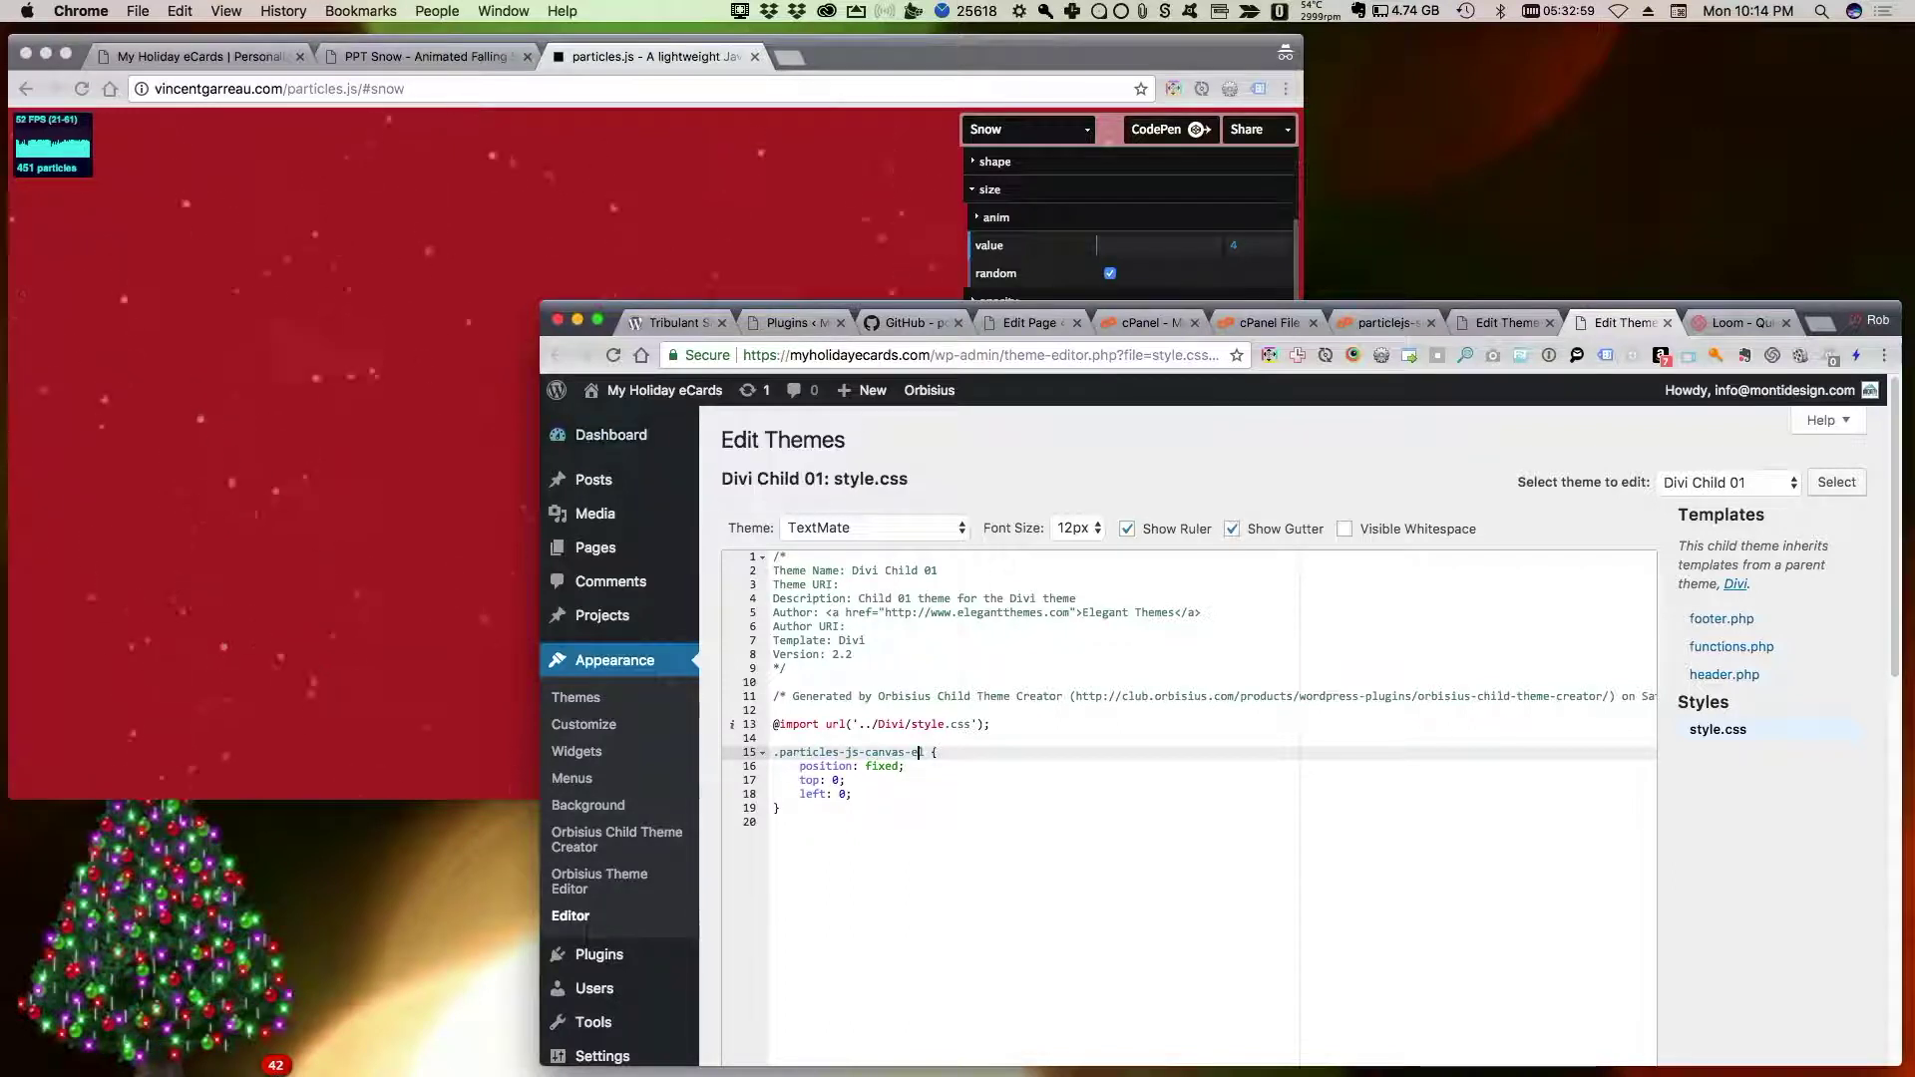
# Reload the myholidayecards.com home page and check the snow effect along the whole page, from the heading to the footer
pyautogui.click(329, 250)
pyautogui.click(201, 57)
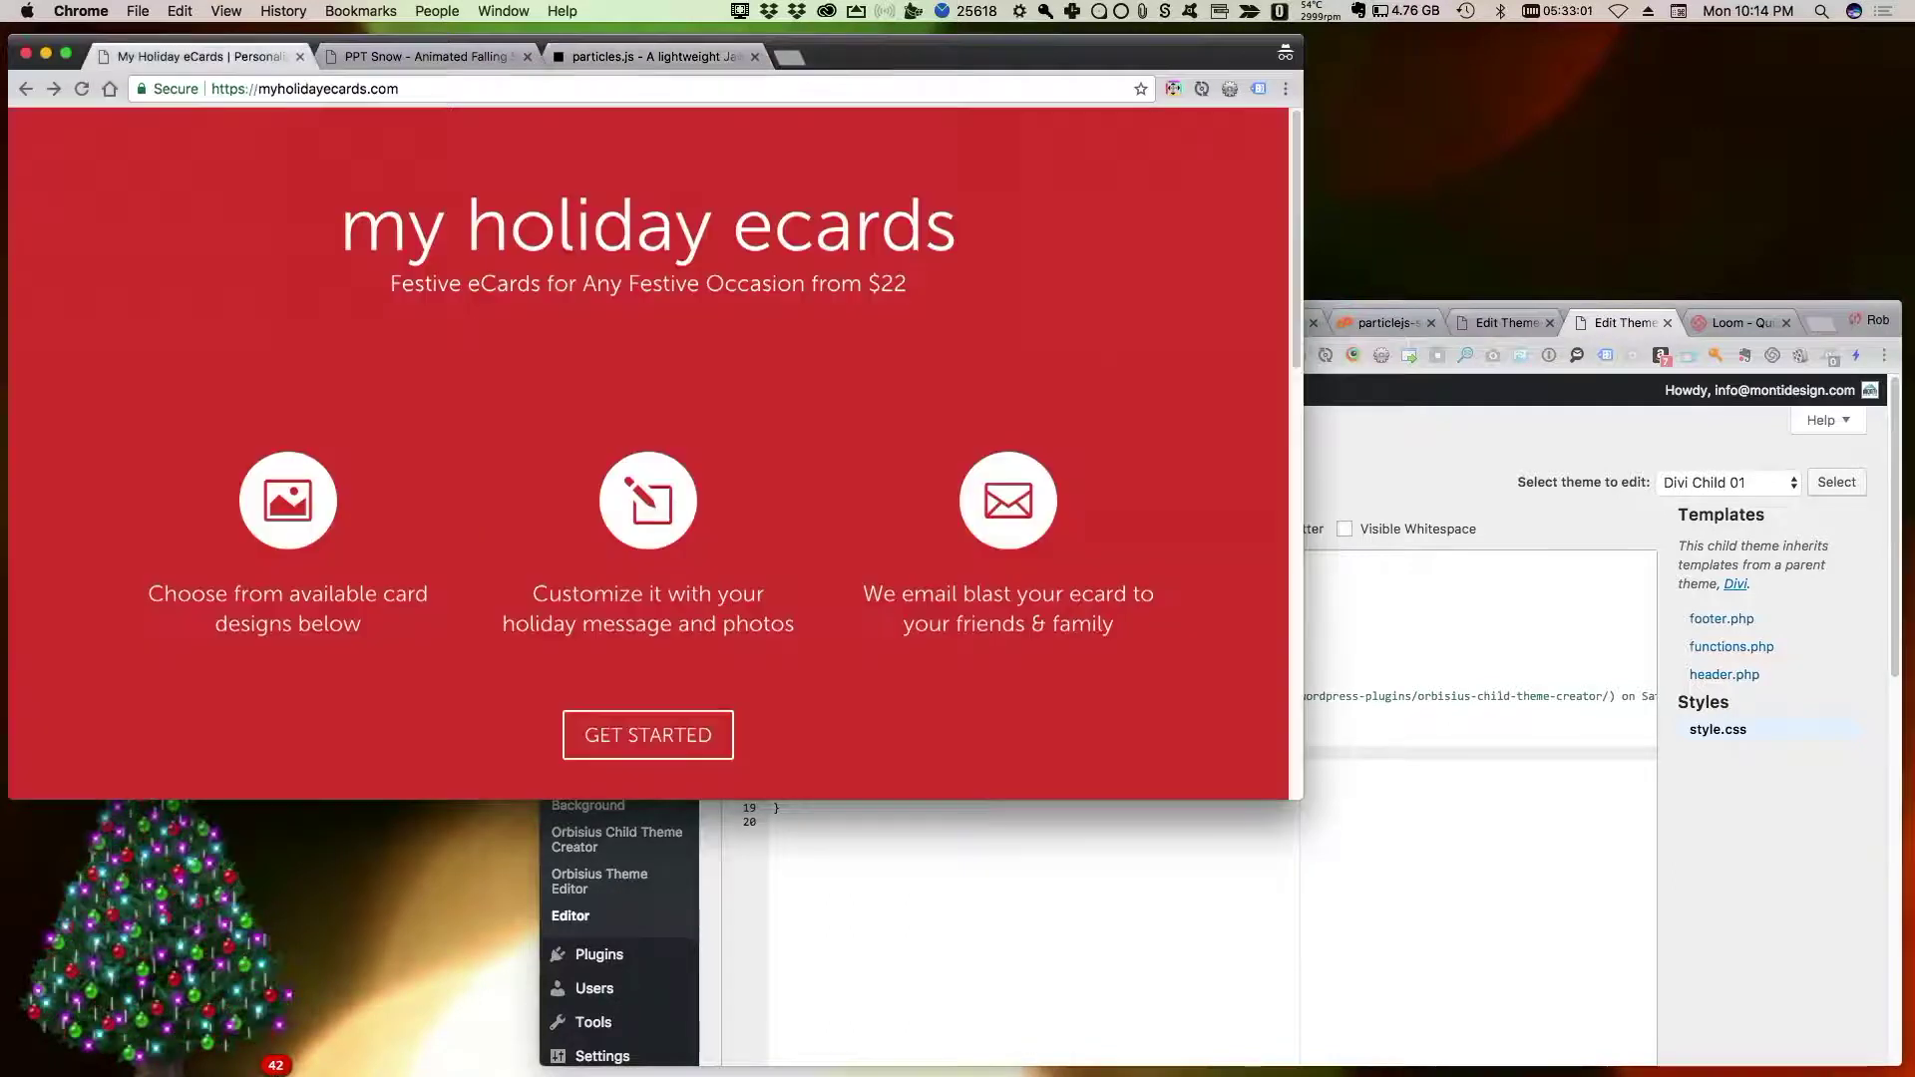
pyautogui.press('super+r')
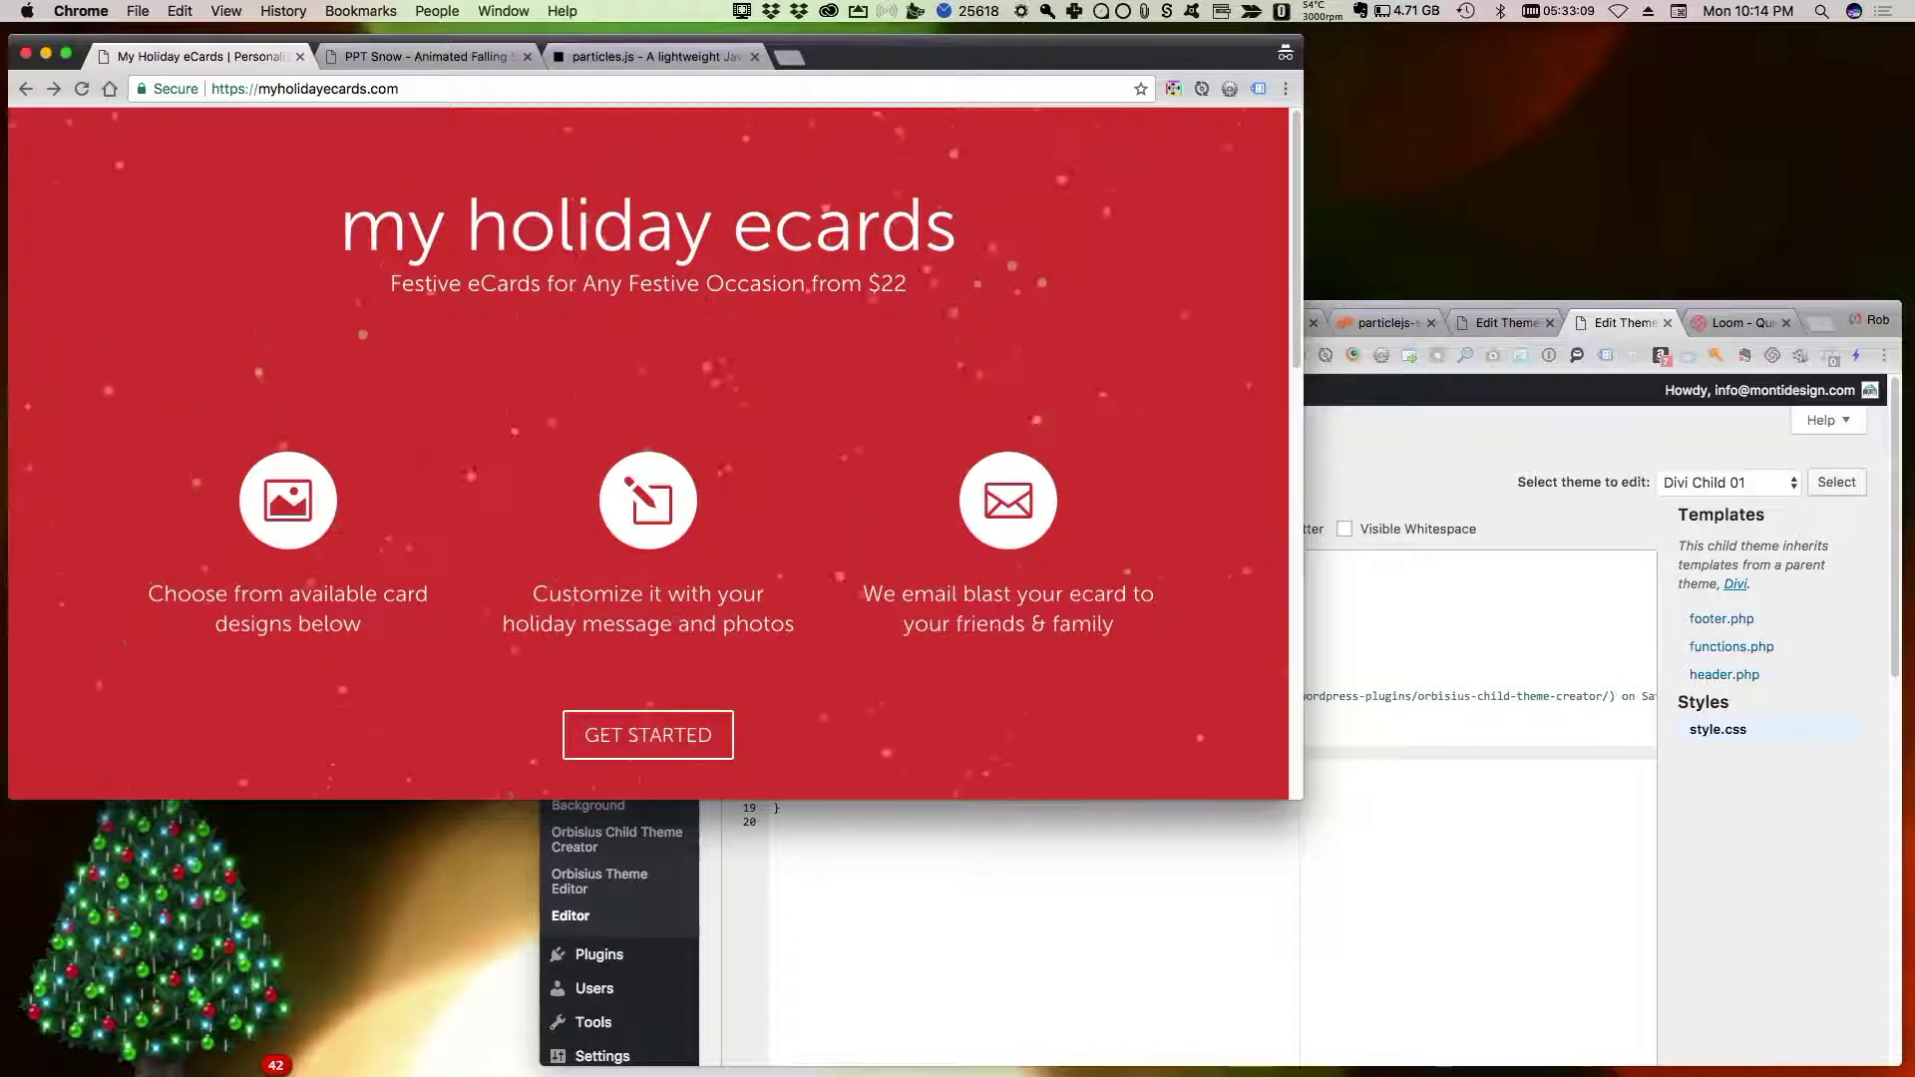
pyautogui.scroll(-5, 649, 449)
pyautogui.scroll(-7, 639, 660)
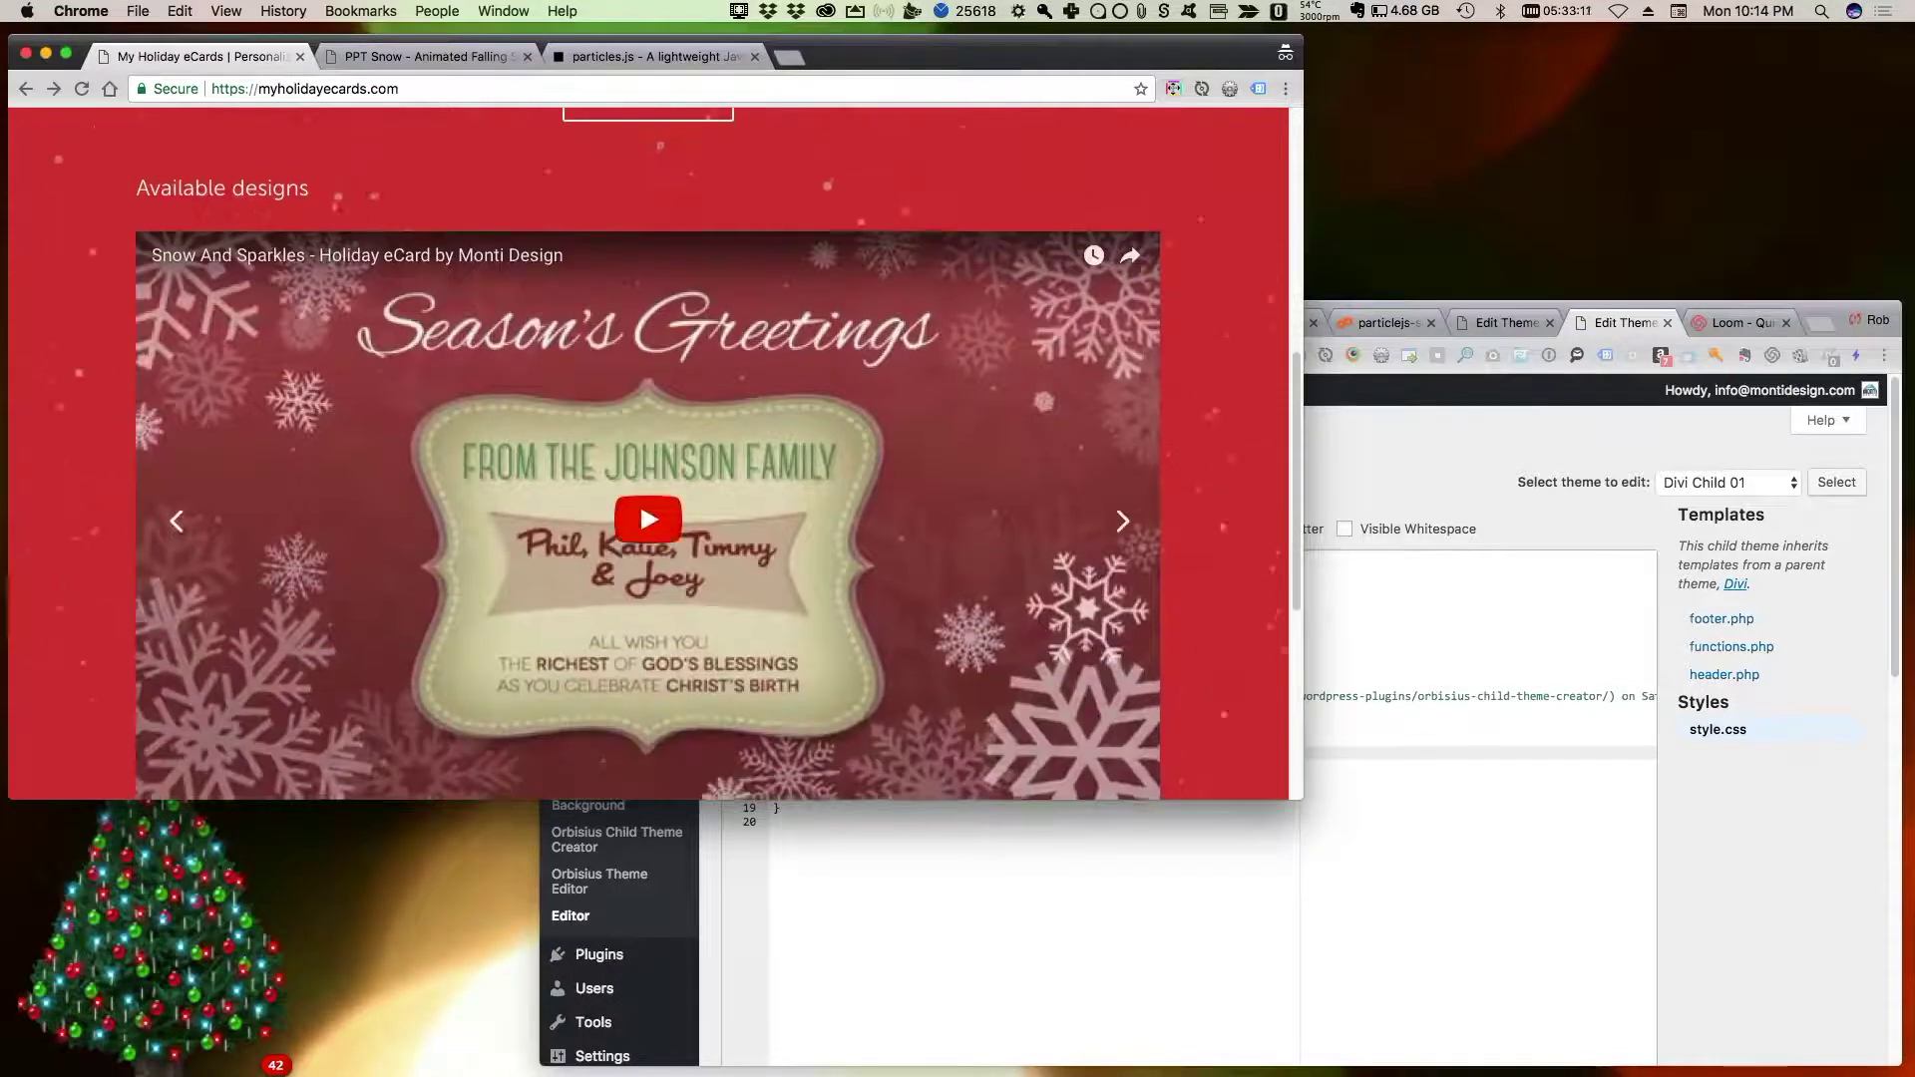
pyautogui.scroll(-5, 519, 429)
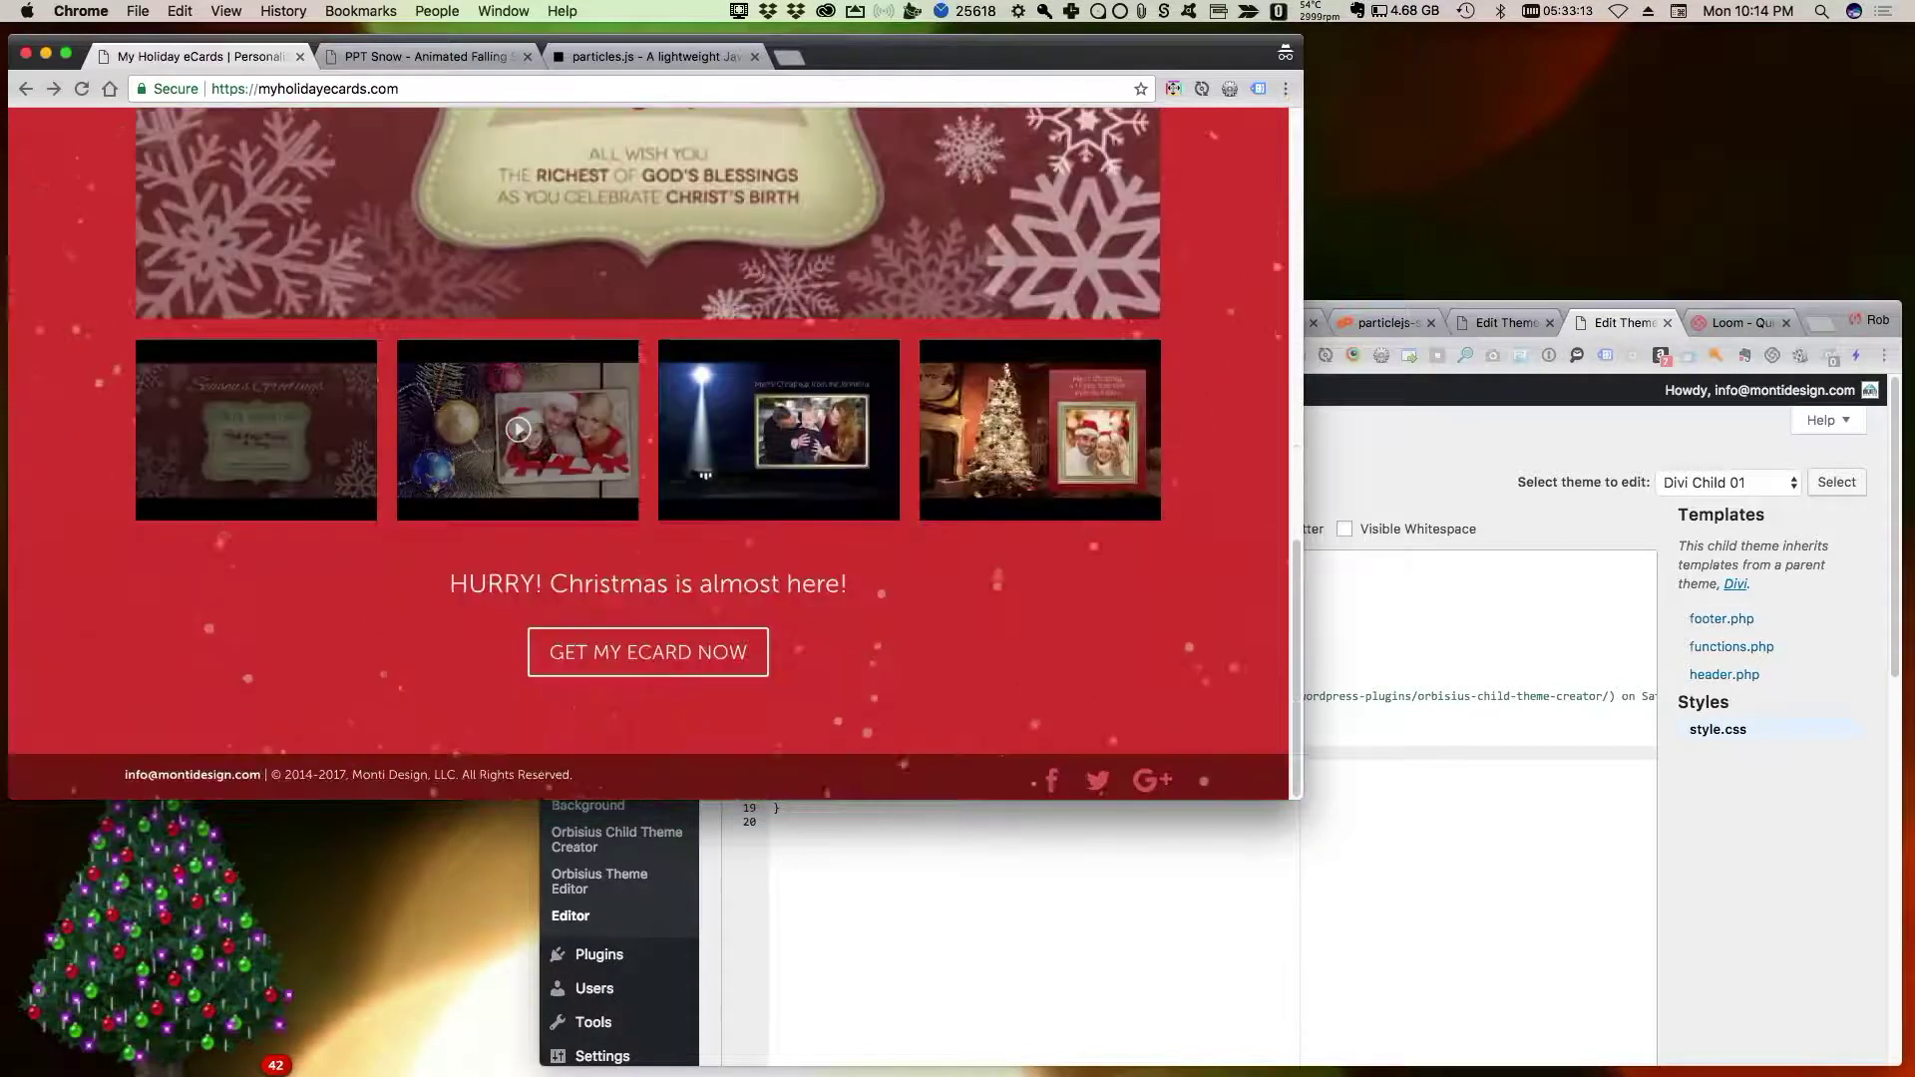
pyautogui.scroll(15, 649, 449)
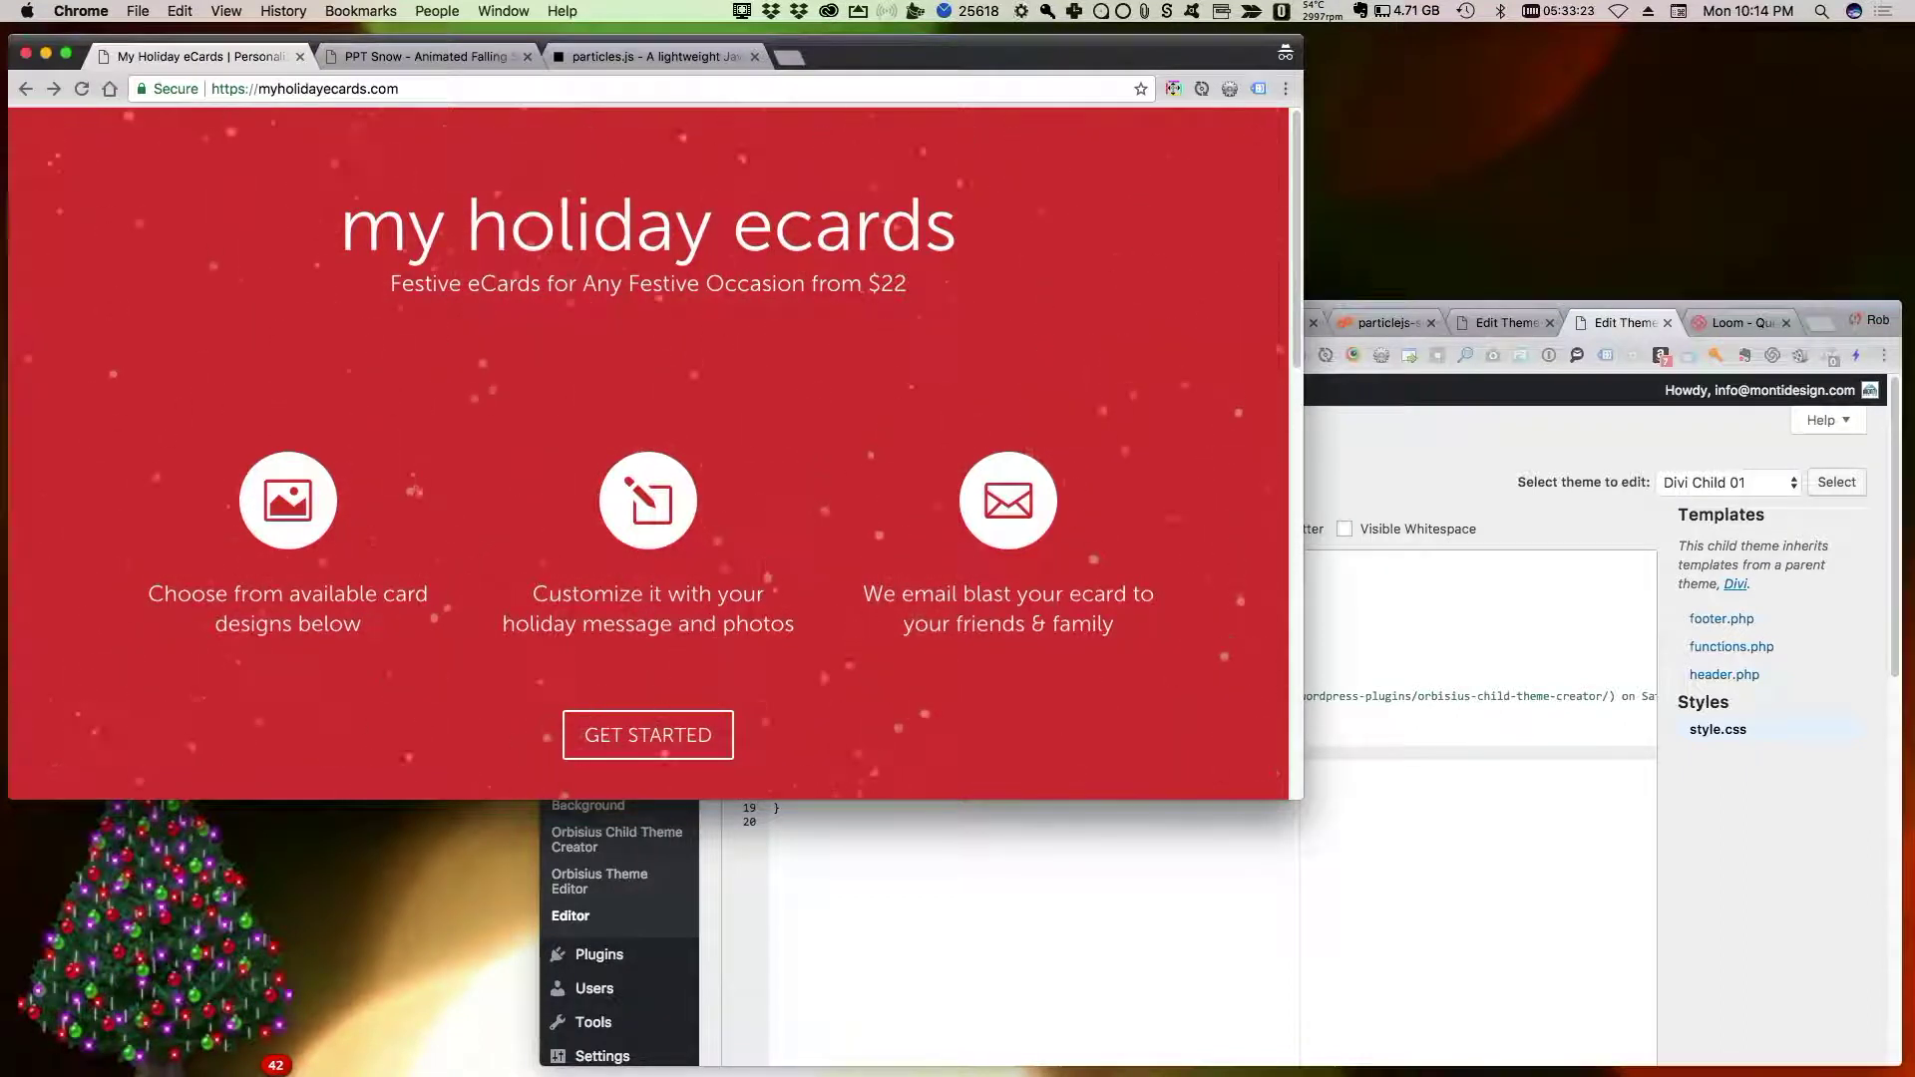
pyautogui.scroll(-10, 648, 454)
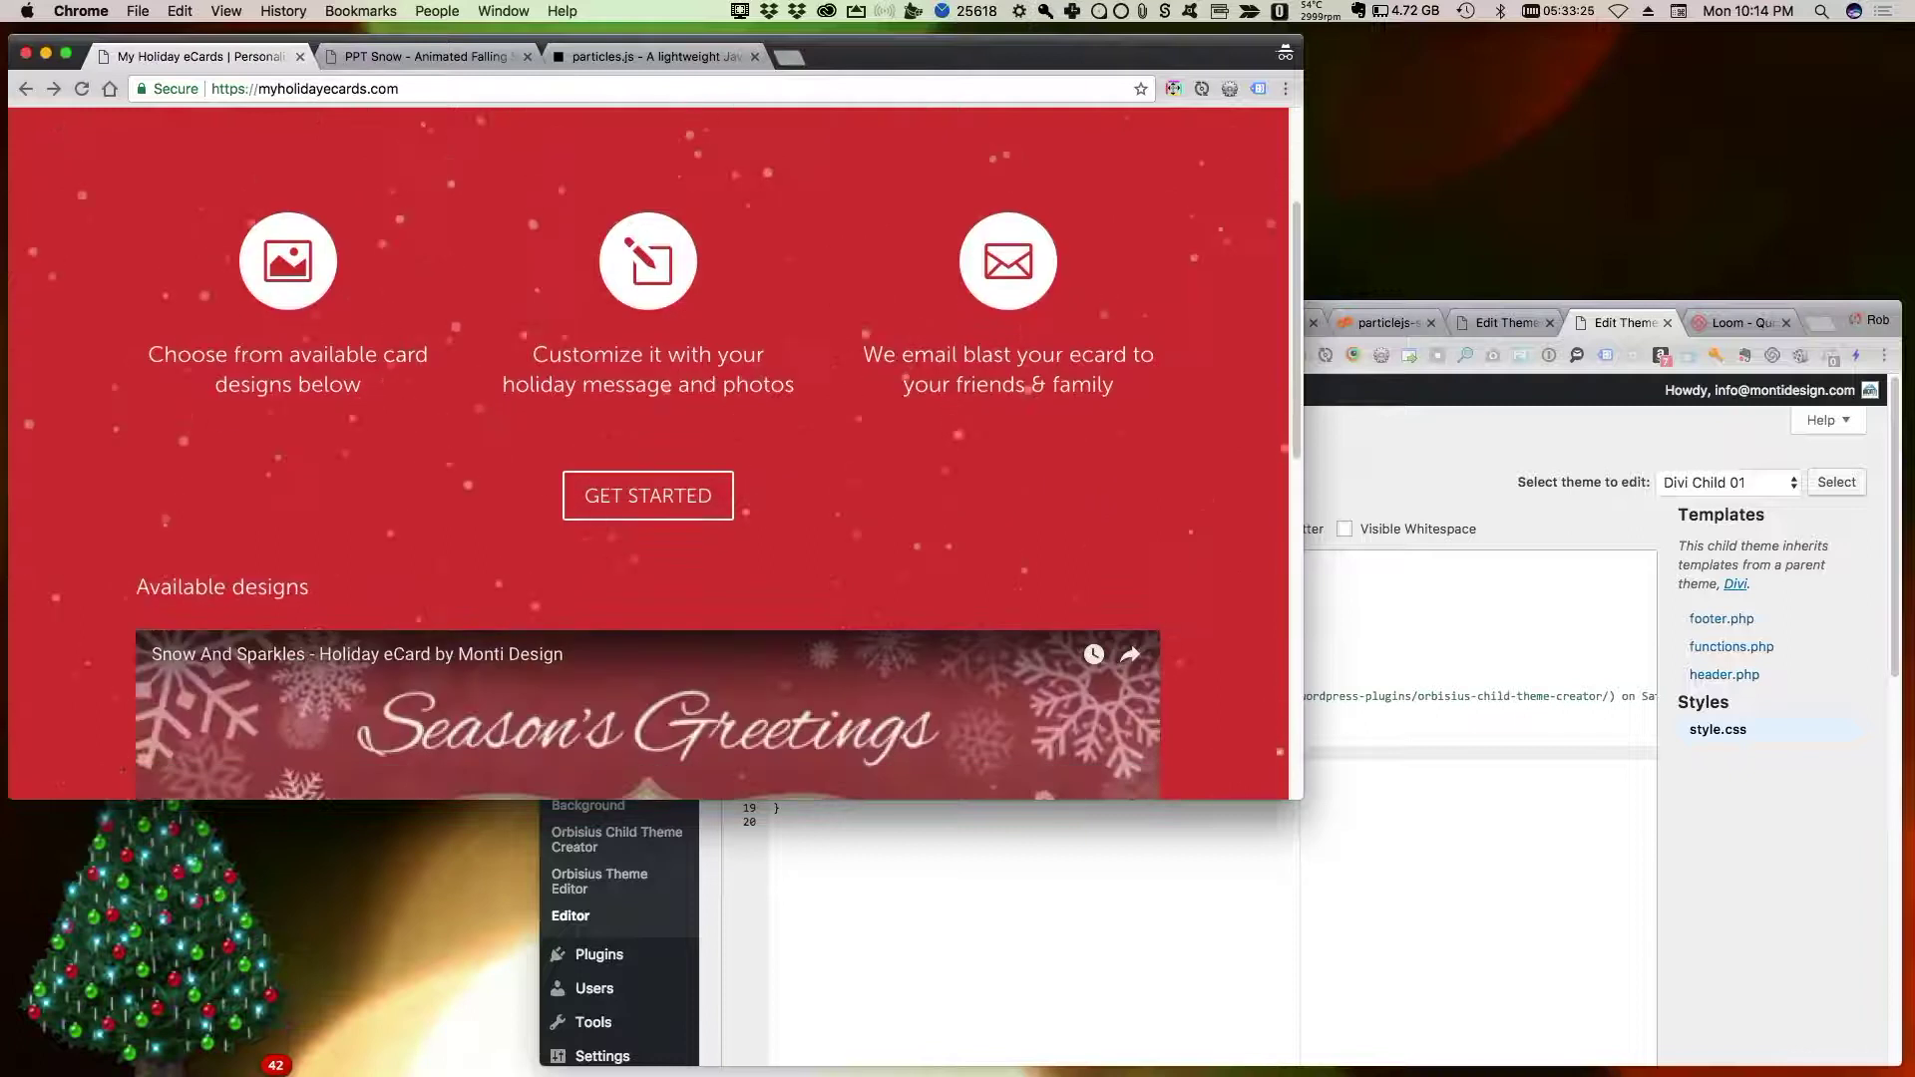
pyautogui.scroll(-7, 519, 438)
pyautogui.scroll(15, 519, 439)
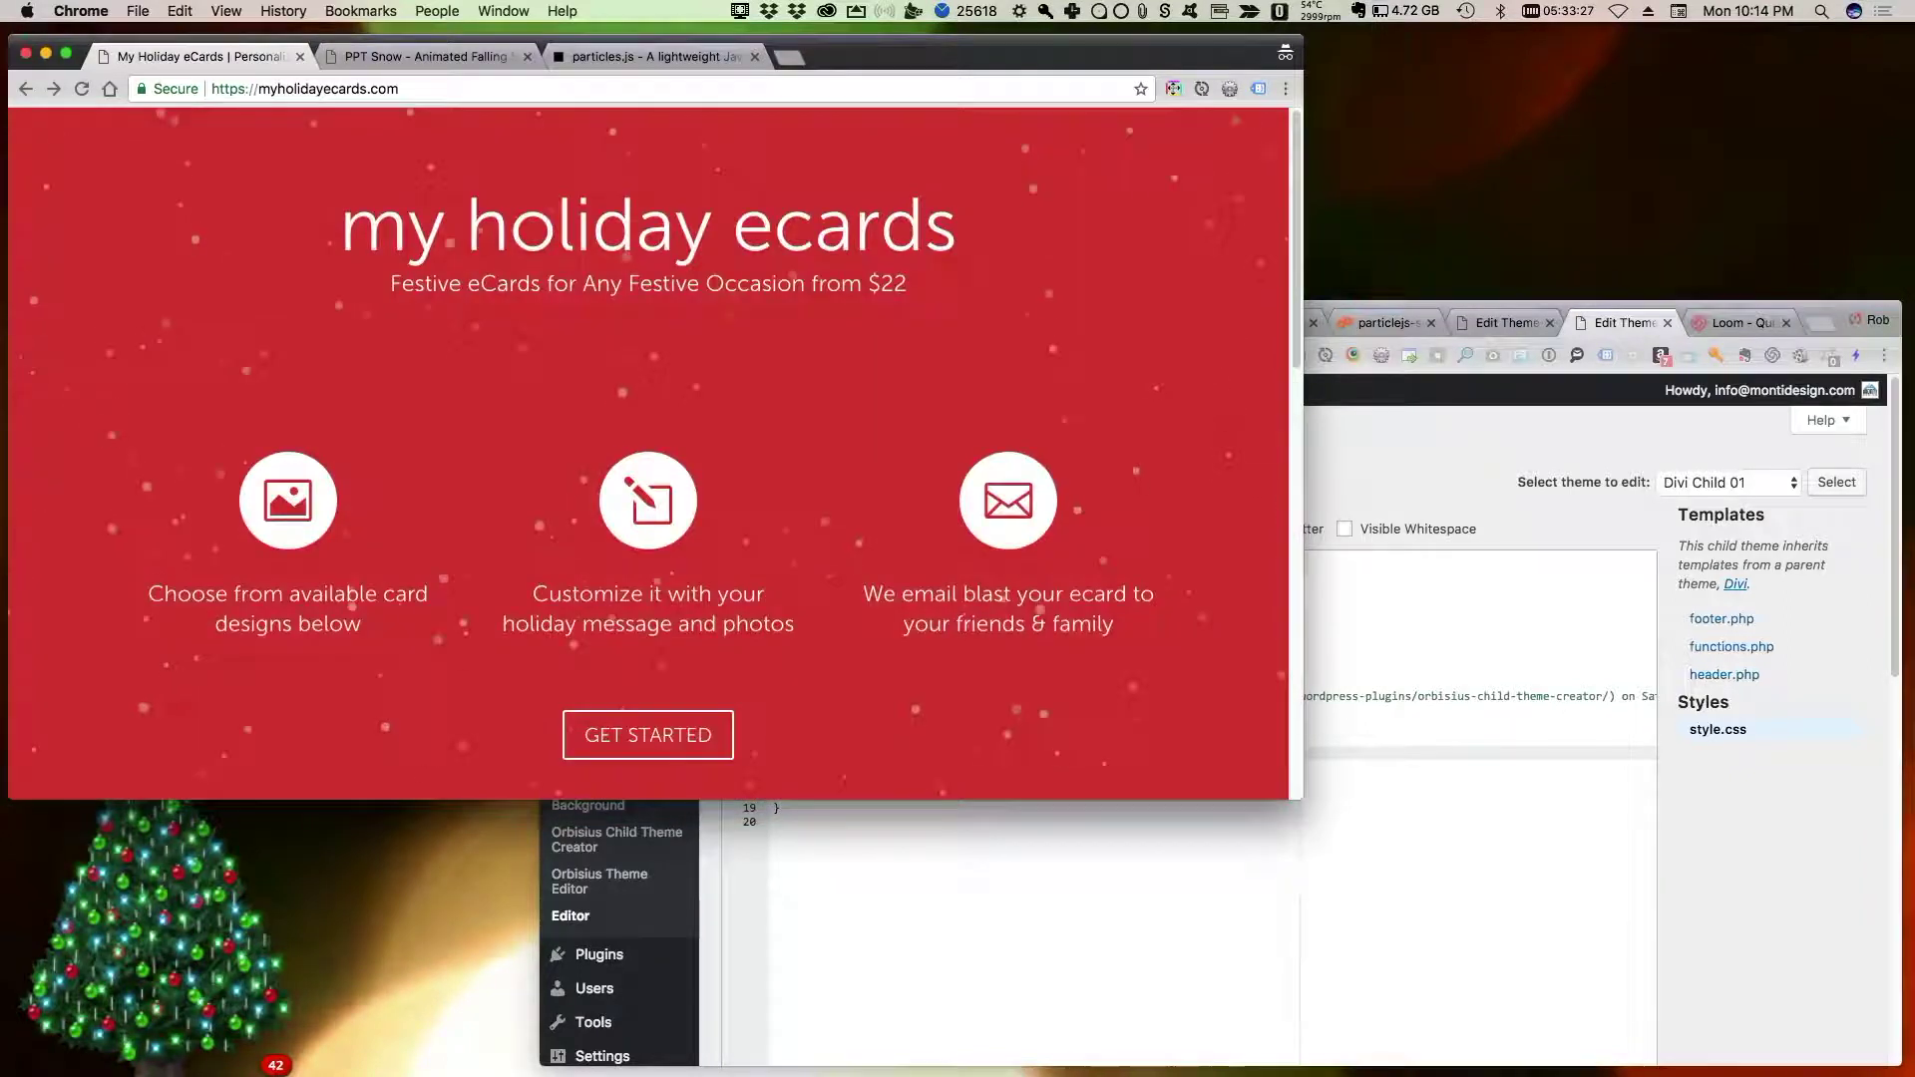